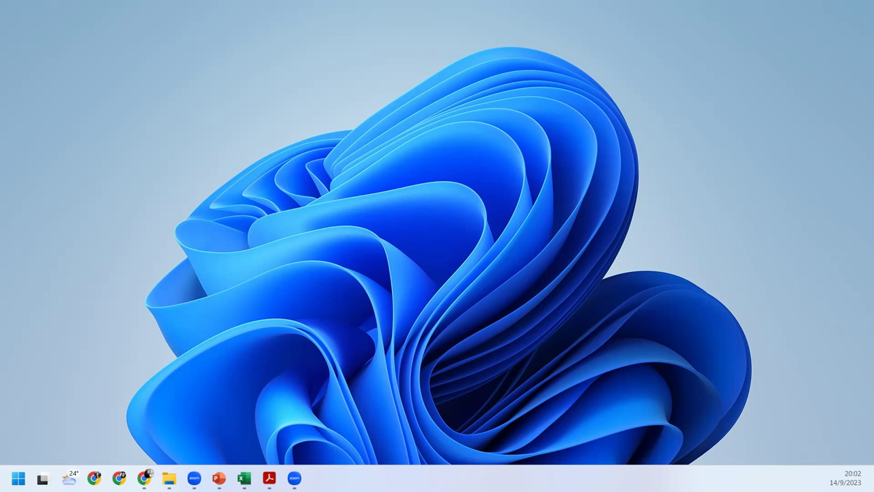
Switch between the Zoom meeting, the Excel workbook and the PowerPoint presentation.
left_click(295, 477)
left_click(244, 478)
left_click(219, 478)
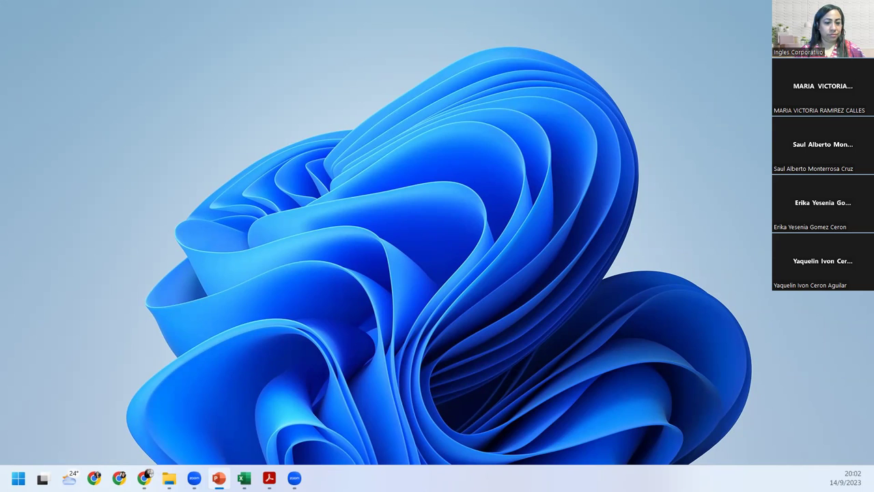
Close the Excel workbook with Alt+F4 and return to the Zoom meeting.
left_click(244, 478)
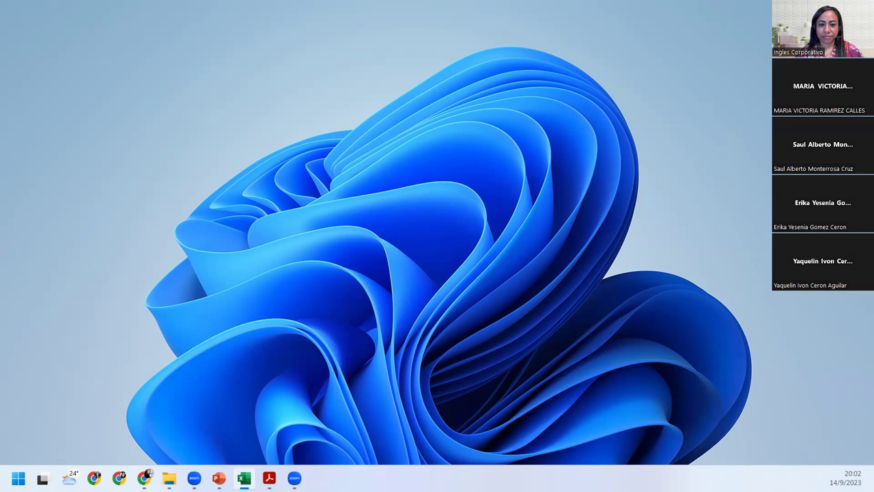
key("alt+F4")
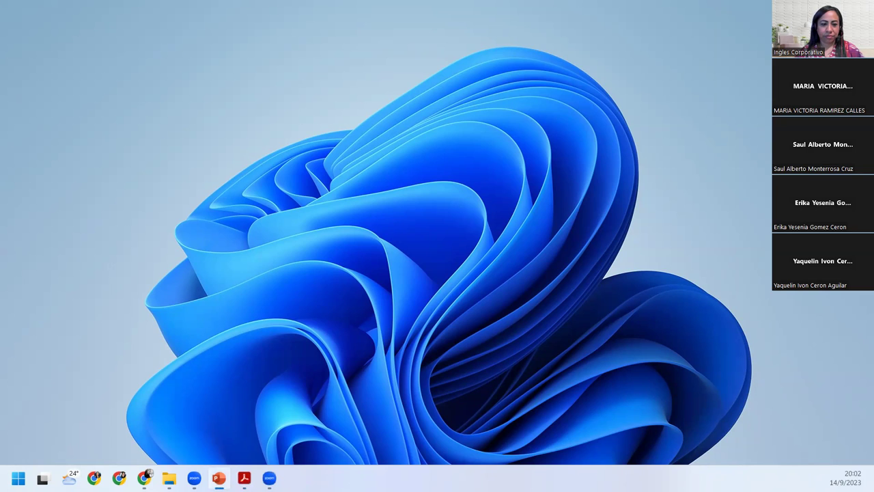
key("alt+F4")
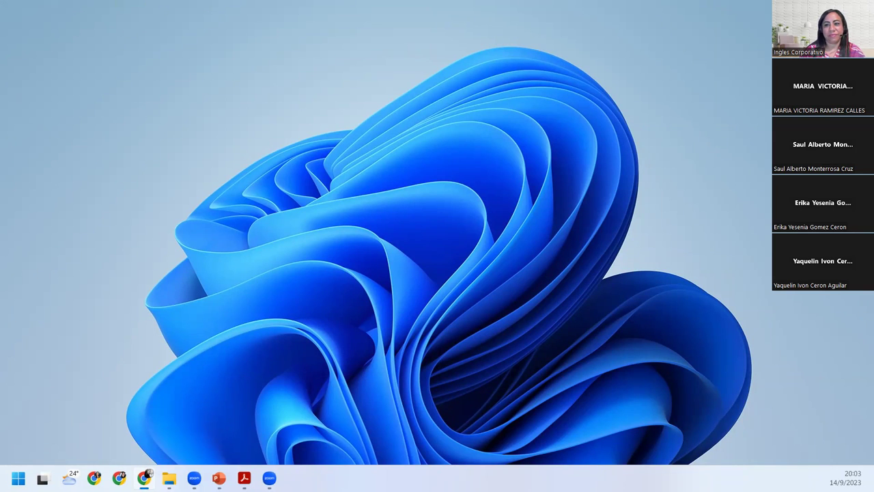
left_click(269, 477)
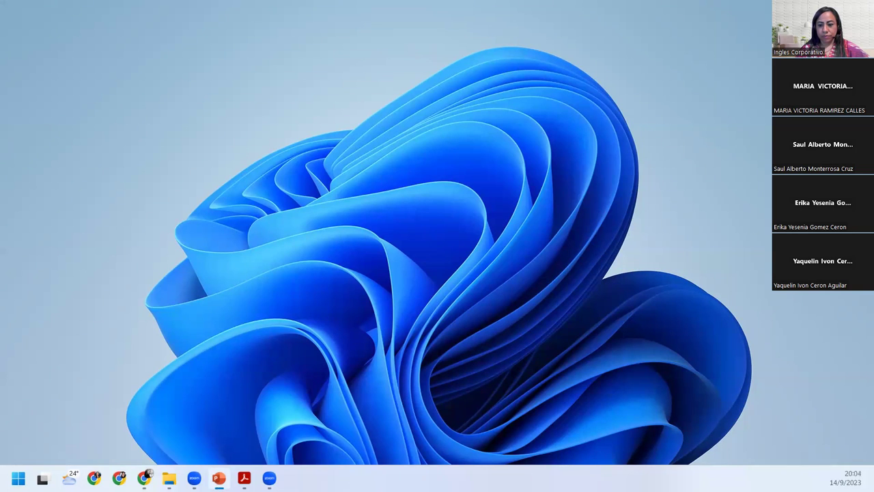
Bring the running EXCEL INTERMEDIO slideshow to full screen from the taskbar.
left_click(219, 477)
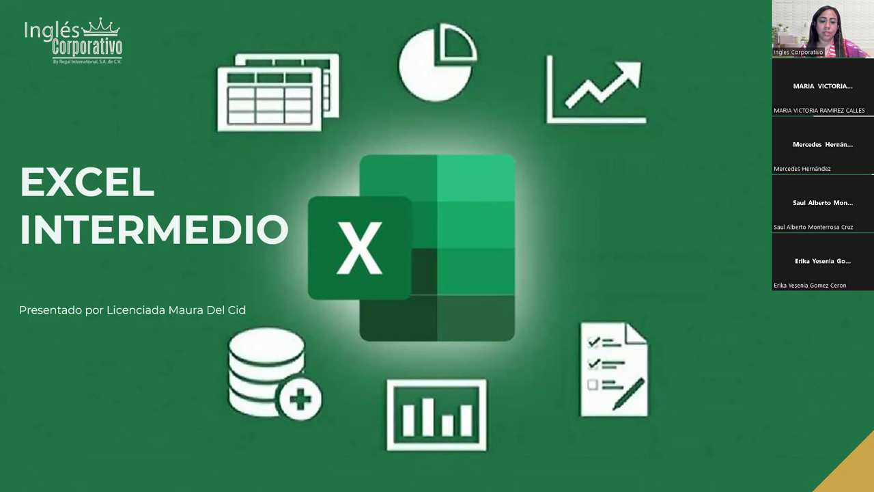
Advance through the SESIÓN 18 and AGENDA slides to the CONTENIDO slide.
key("Right")
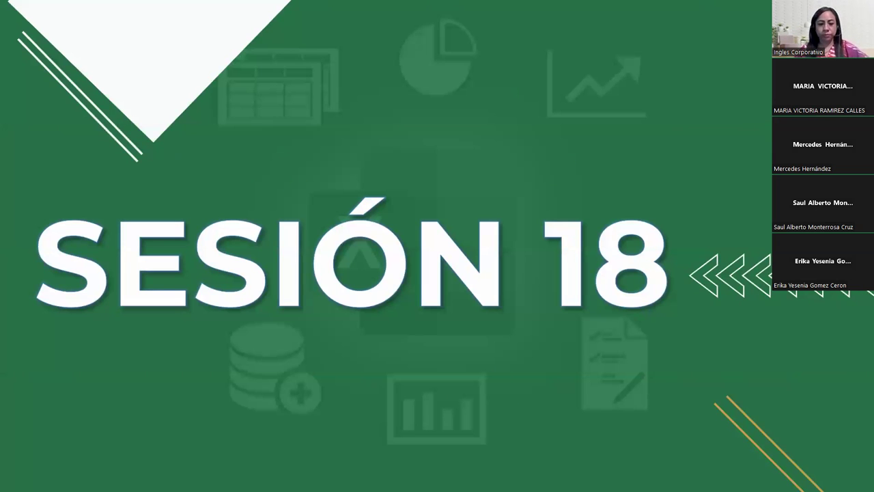
key("Right")
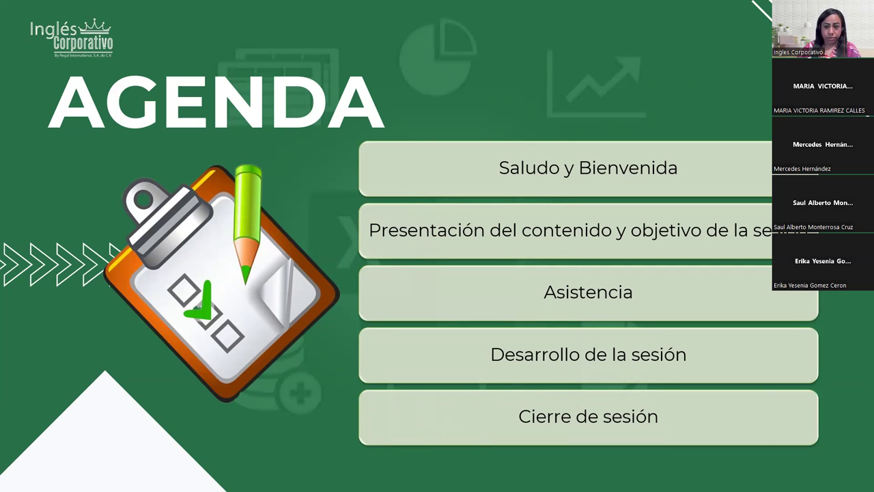
key("Right")
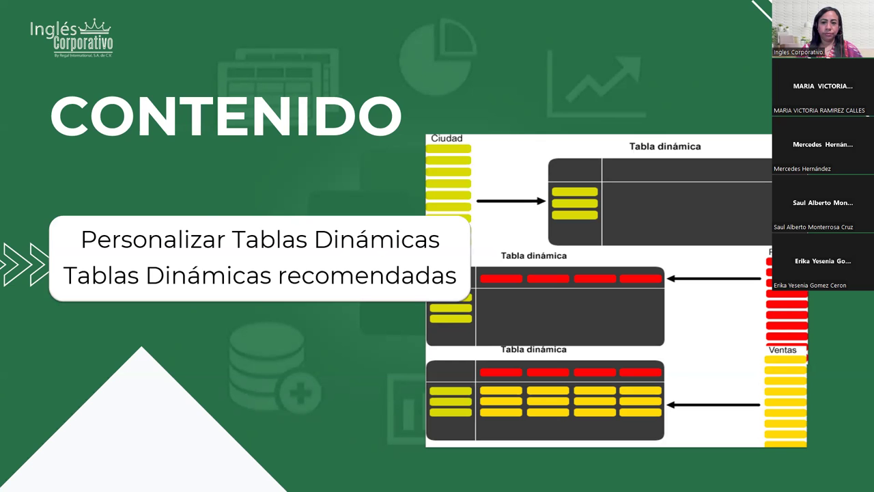
Advance past the OBJETIVO slide to the OPCIONES DE TABLA DINÁMICA slide.
key("Right")
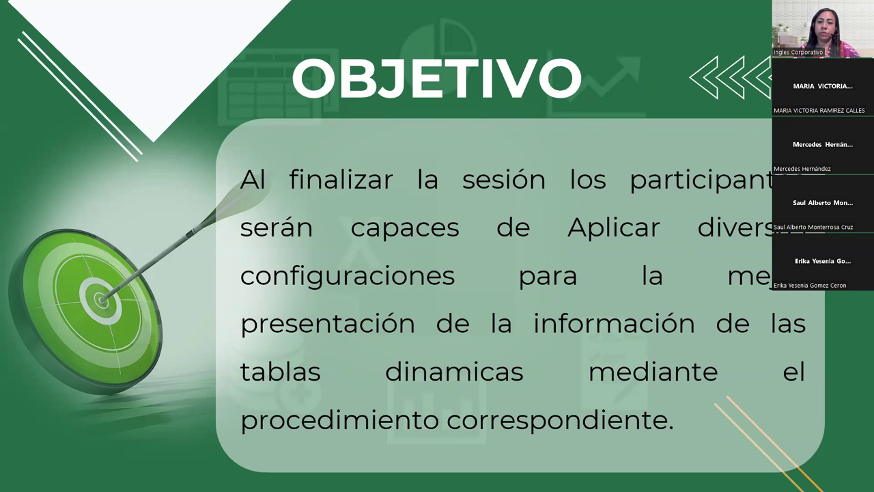
key("Right")
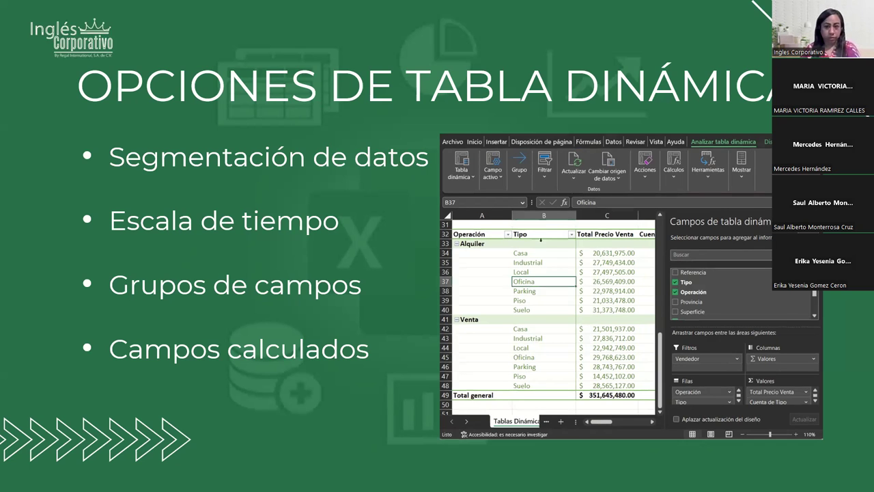
Advance to the Usar las TD recomendadas slide.
key("Right")
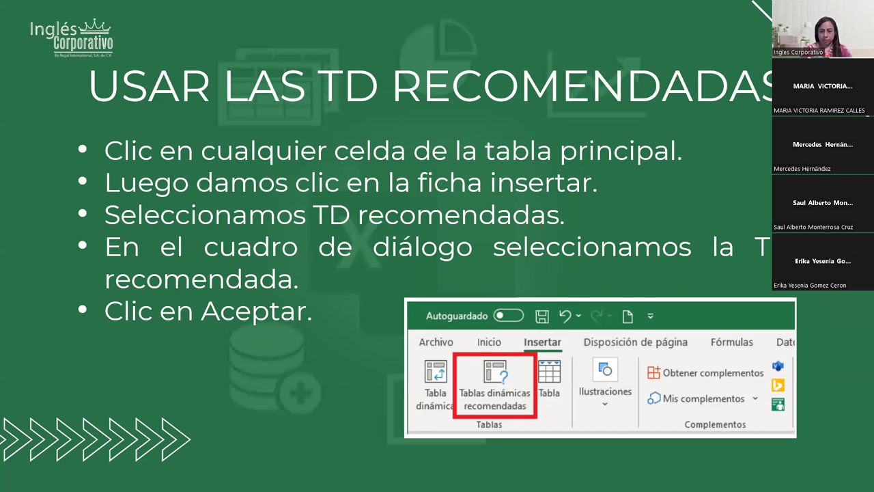
Advance to the DESARROLLO slide, then switch to Excel's Práctica2 sheet.
key("Right")
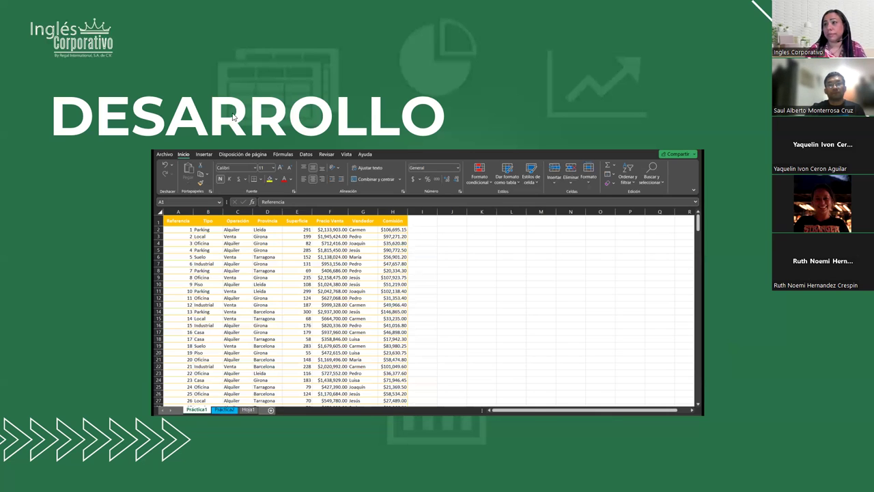
key("alt+Tab")
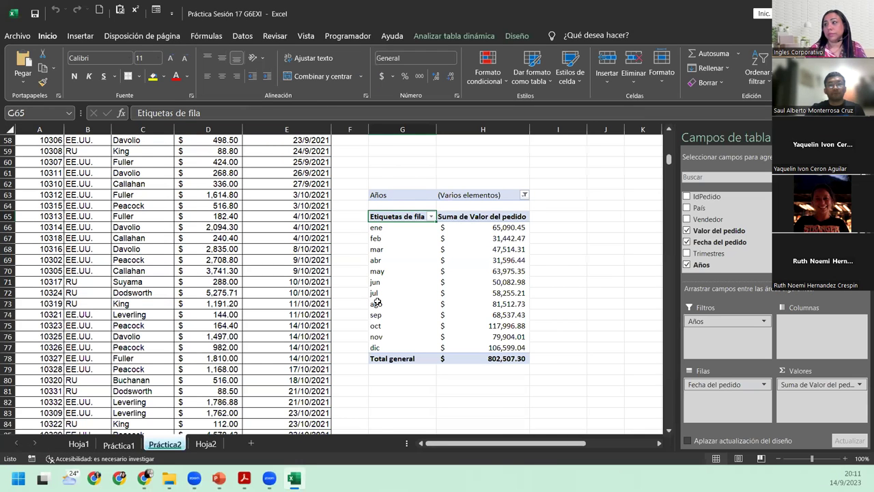
scroll(375, 304, "up", 6)
scroll(377, 301, "up", 5)
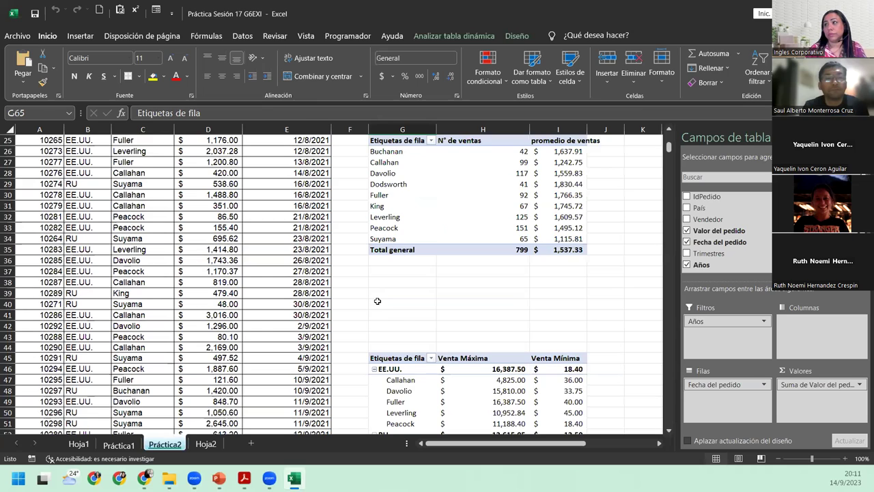
scroll(377, 302, "up", 8)
scroll(377, 301, "down", 6)
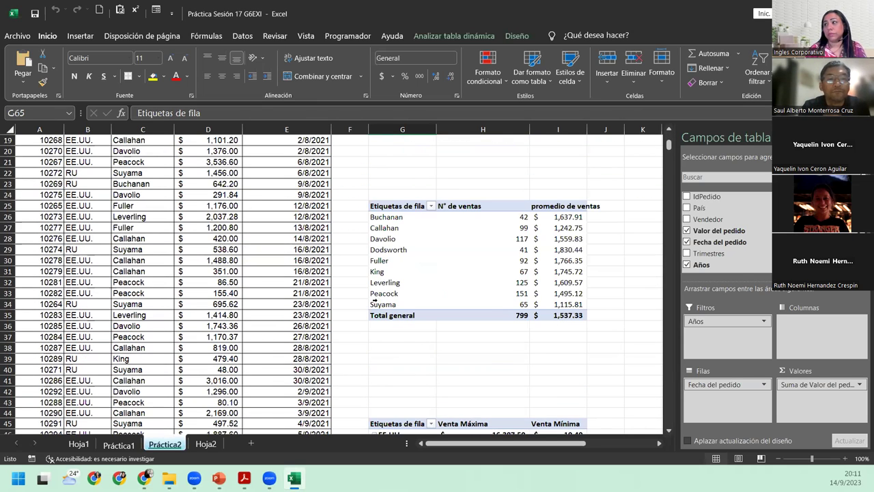
scroll(374, 300, "down", 5)
scroll(375, 300, "down", 7)
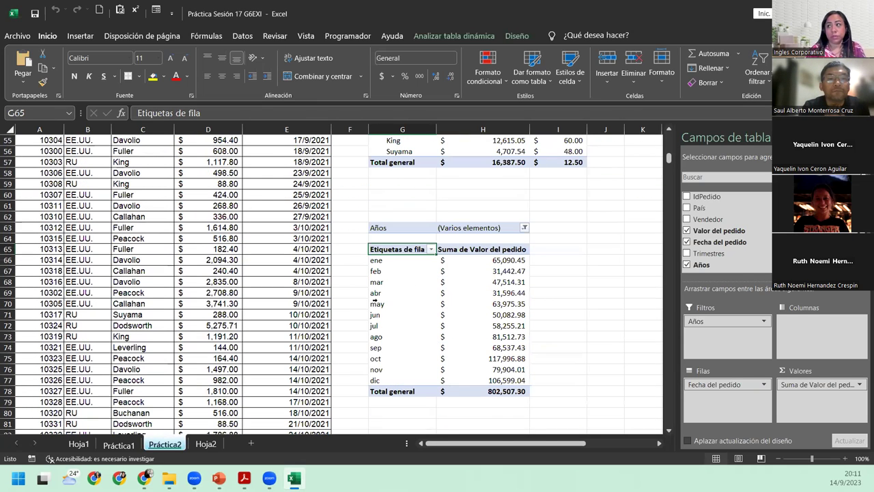
scroll(402, 288, "down", 1)
left_click(402, 290)
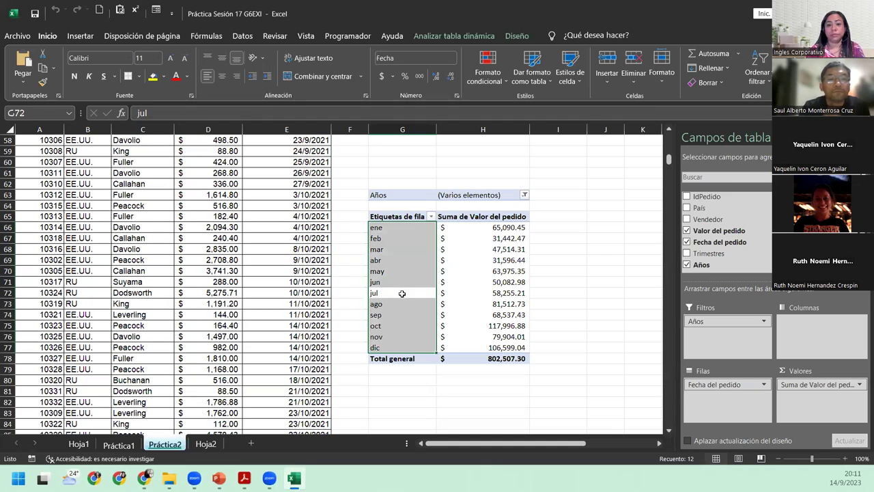
left_click(402, 293)
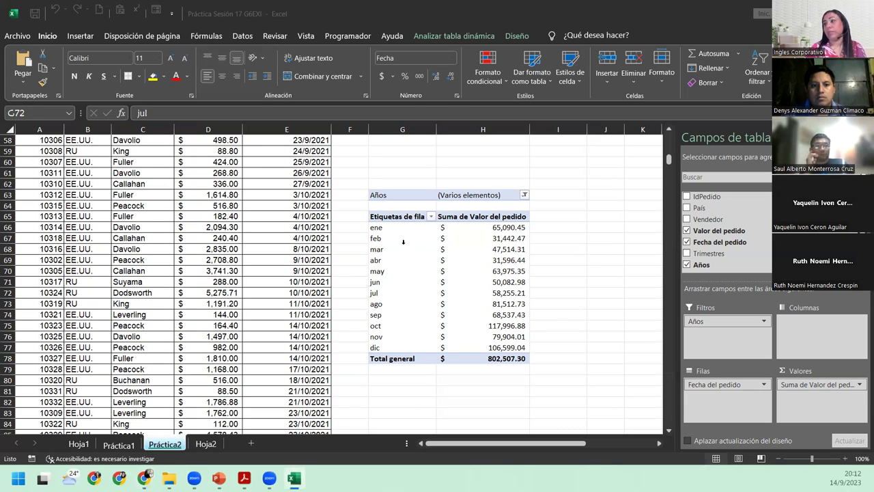
Select the feb row of the monthly sales pivot and scroll around it.
left_click(393, 241)
scroll(403, 253, "up", 1)
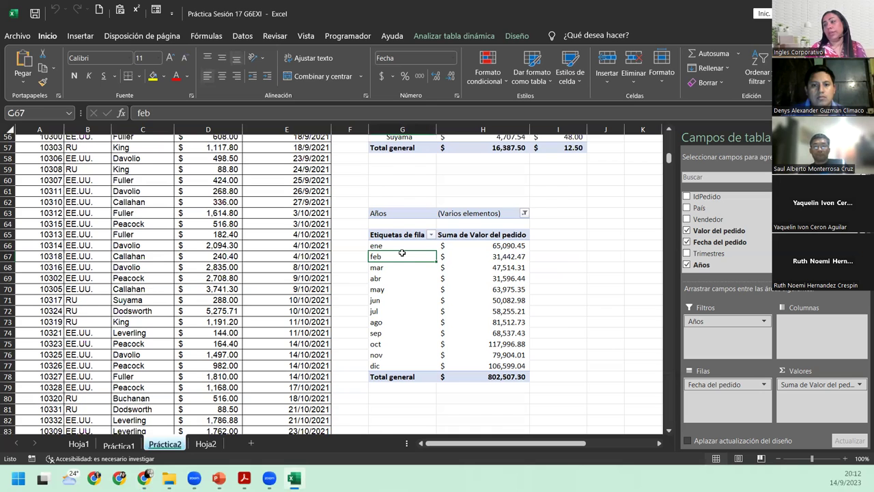
scroll(402, 253, "up", 10)
scroll(402, 253, "up", 1)
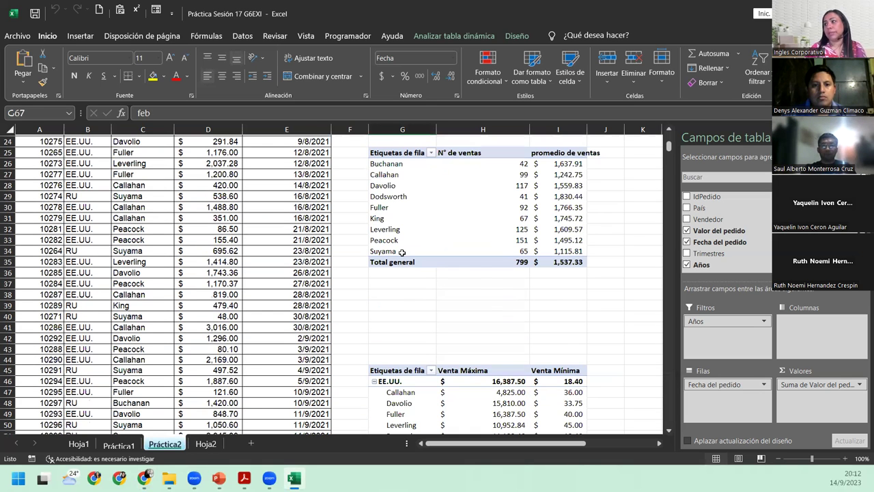
scroll(403, 253, "up", 8)
scroll(402, 252, "down", 1)
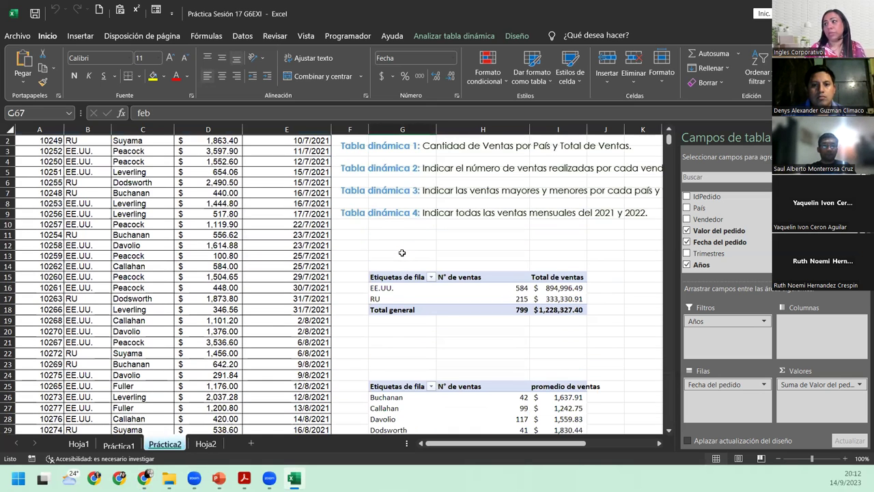
scroll(403, 252, "down", 5)
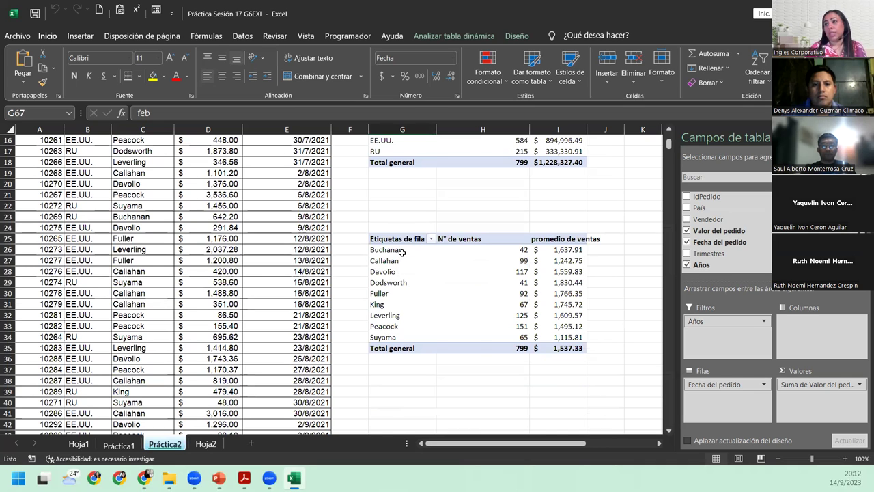
scroll(102, 410, "up", 3)
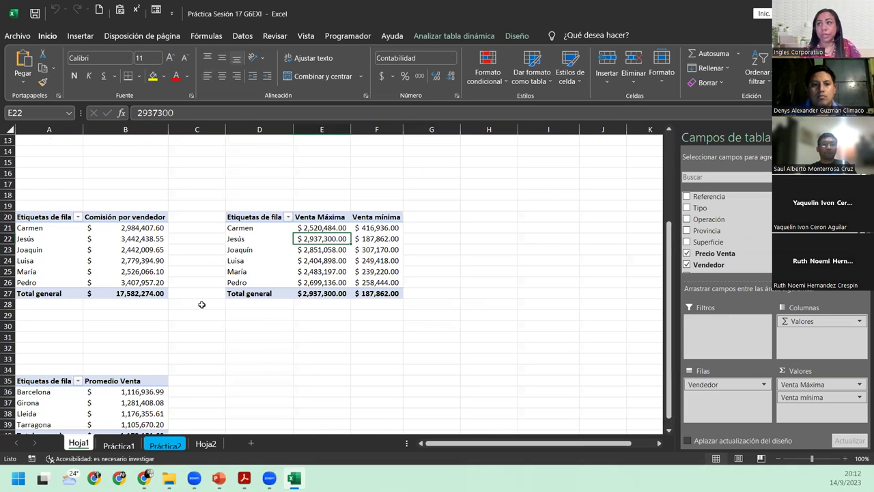
scroll(201, 305, "down", 5)
scroll(201, 304, "up", 10)
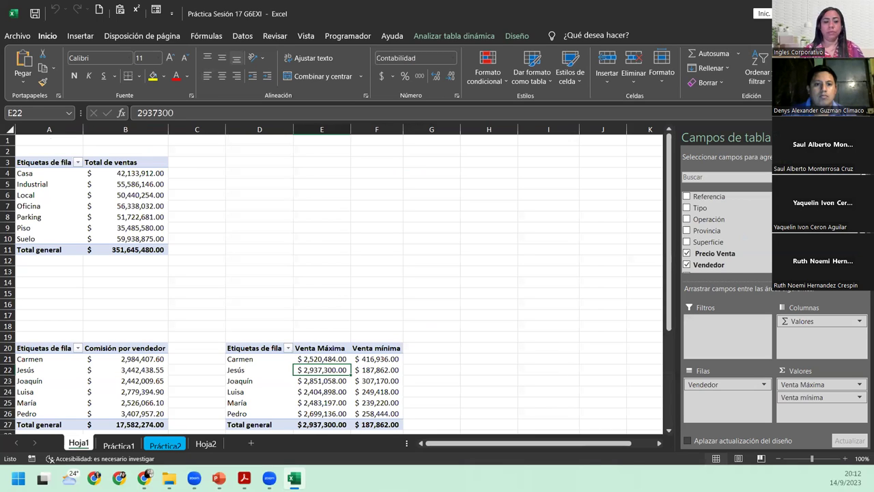
Scroll down Hoja1 to the Promedio Venta by Provincia pivot and select cell A38.
left_click(144, 478)
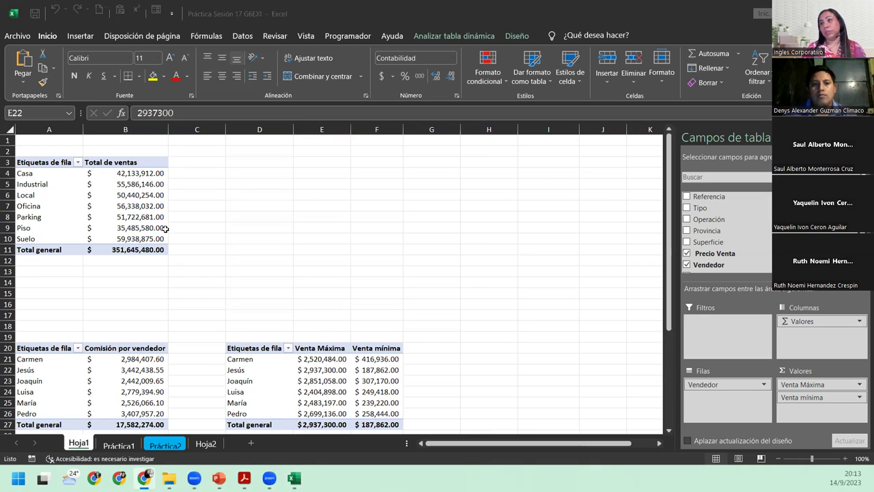
key("alt+Tab")
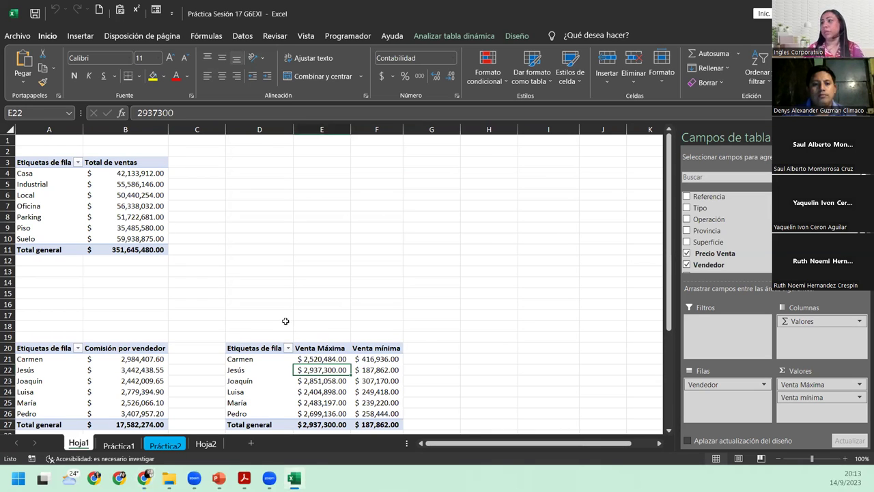
scroll(286, 321, "down", 6)
scroll(286, 321, "up", 3)
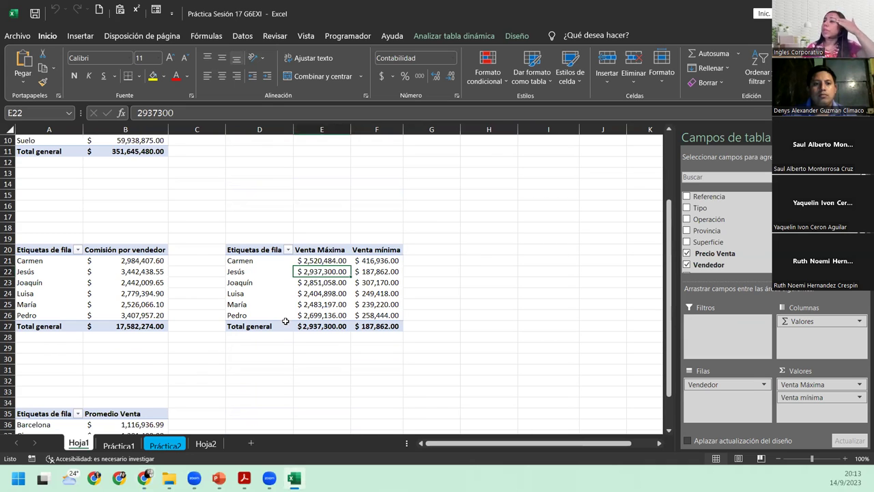
scroll(279, 314, "down", 3)
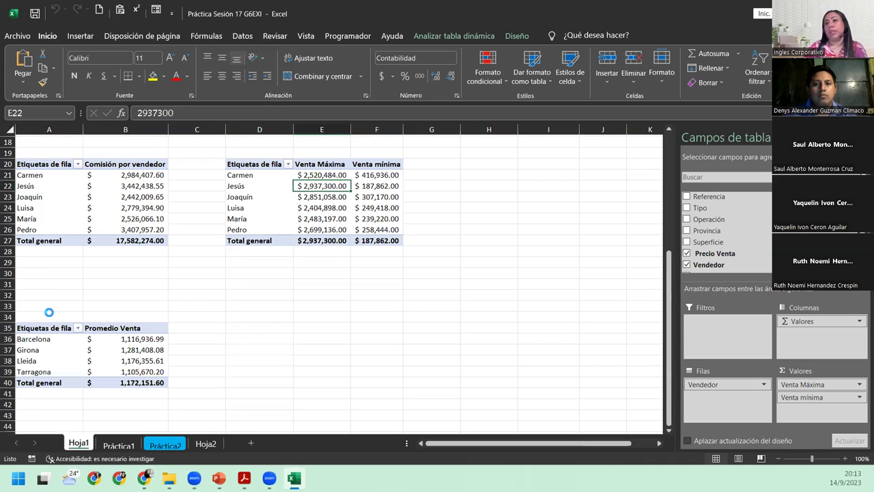
scroll(48, 312, "down", 2)
left_click(47, 315)
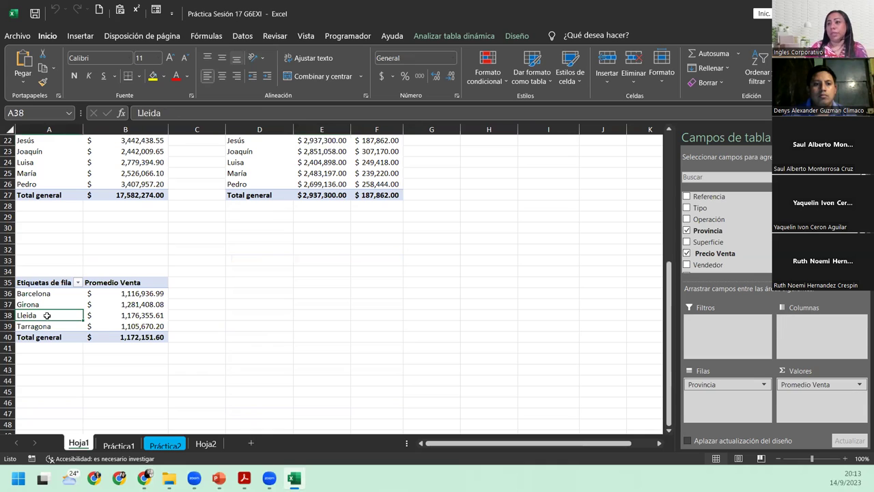
Check the pivot's name, TablaDinámica3, under Analizar tabla dinámica.
left_click(454, 35)
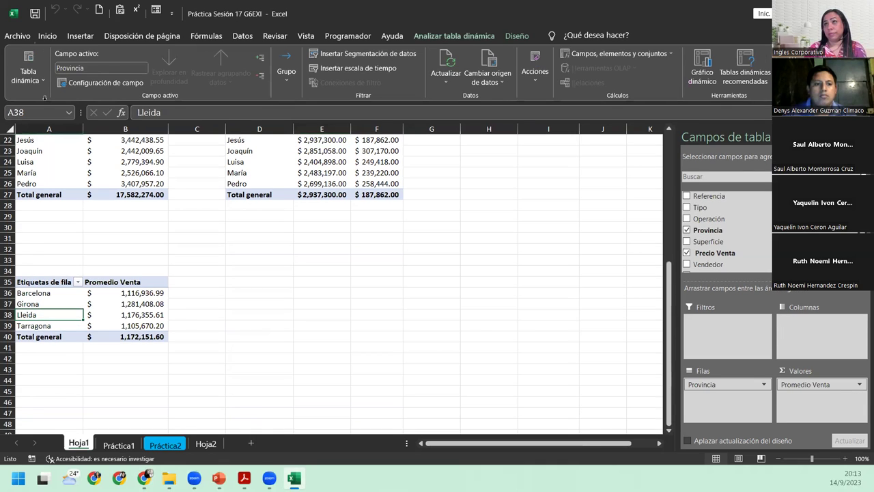
left_click(27, 75)
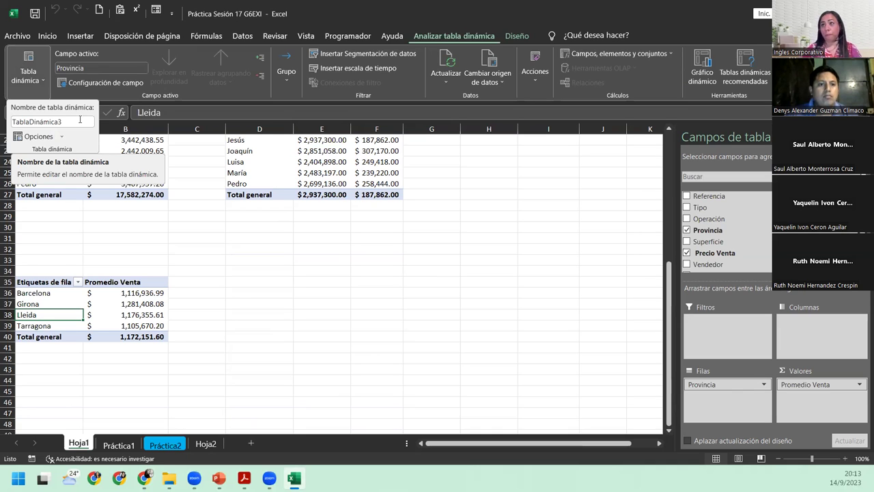
left_click(60, 302)
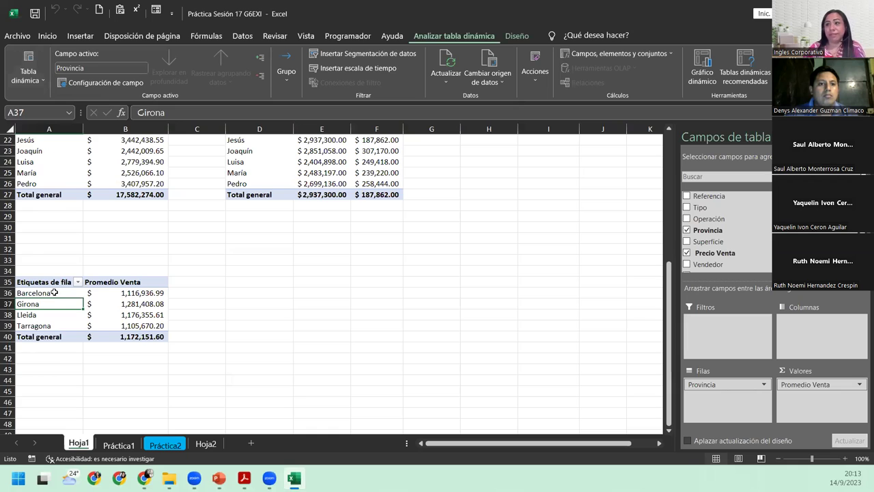
Select the Barcelona, Girona and Lleida province row labels in turn.
left_click(51, 295)
left_click(51, 294)
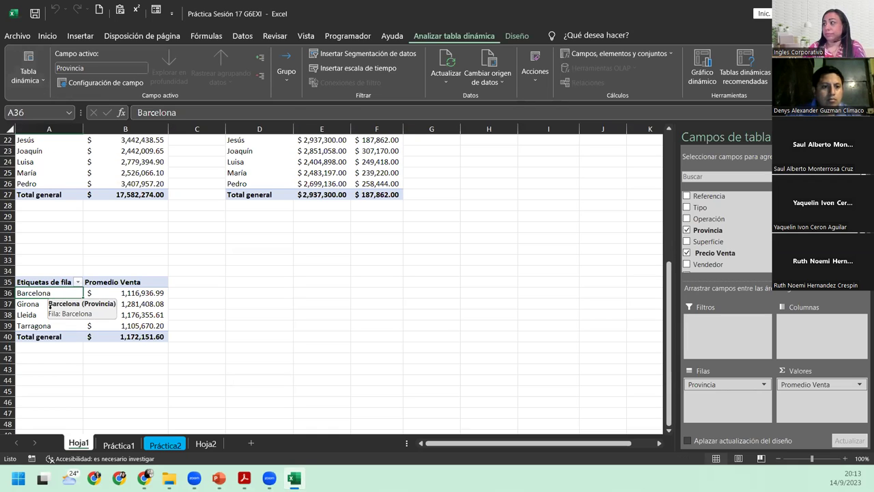
left_click(50, 304)
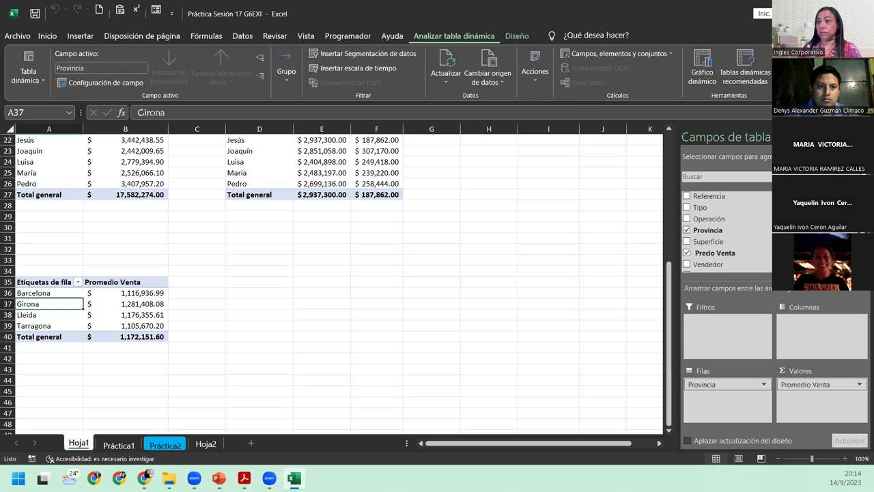
left_click(43, 314)
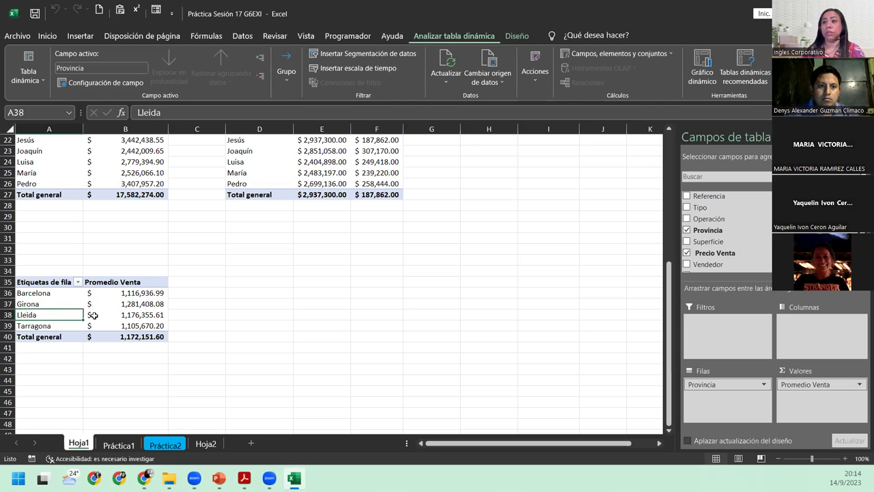
mouse_move(94, 315)
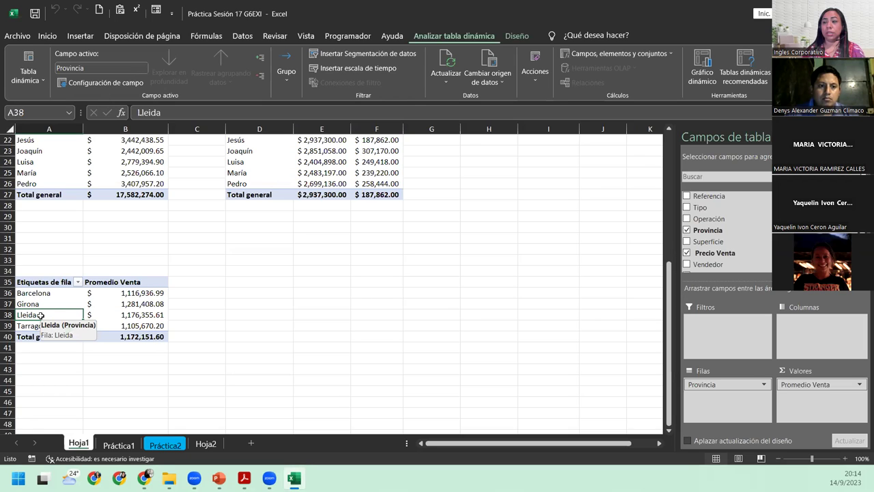
left_click(39, 302)
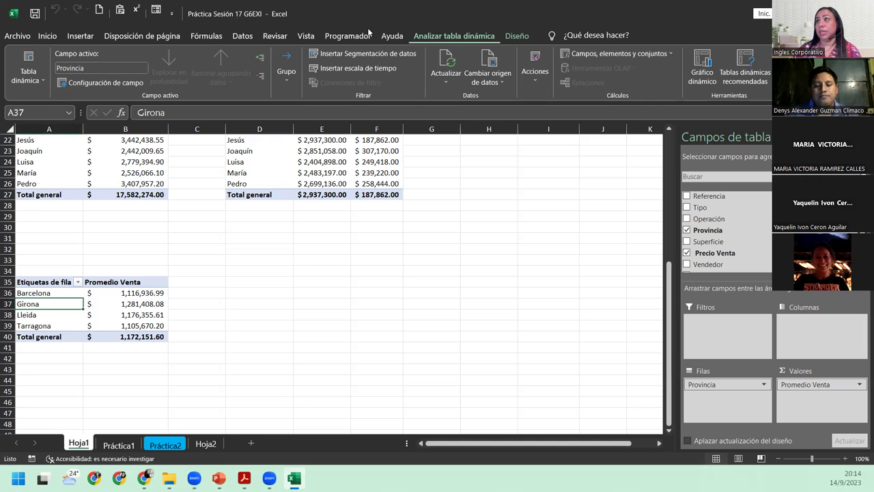
Go from the Insertar tab back to Analizar tabla dinámica for the Promedio Venta pivot.
left_click(80, 37)
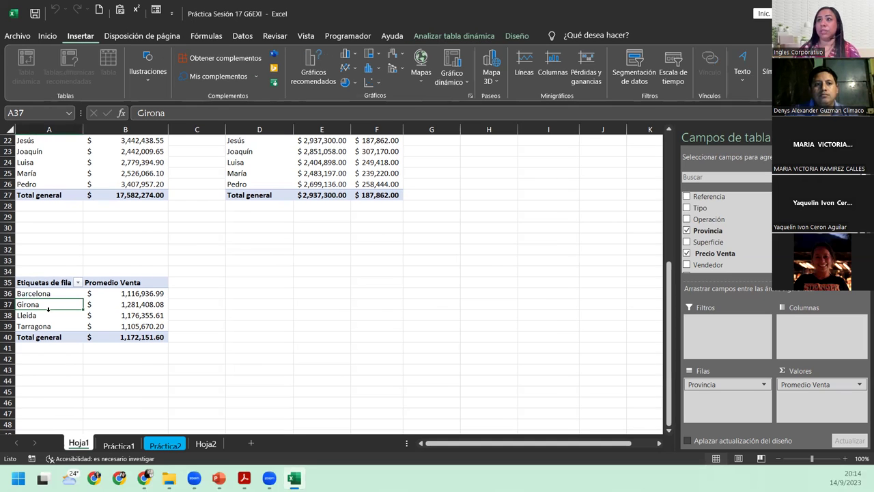
left_click(109, 446)
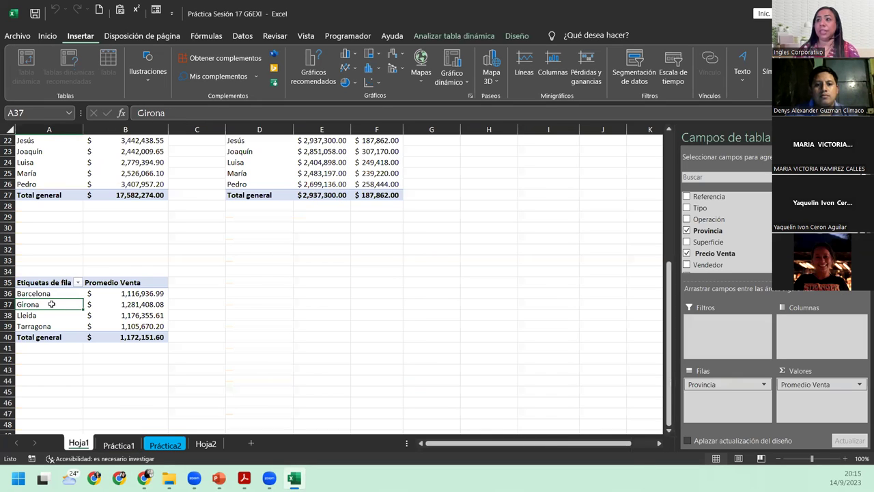
left_click(455, 36)
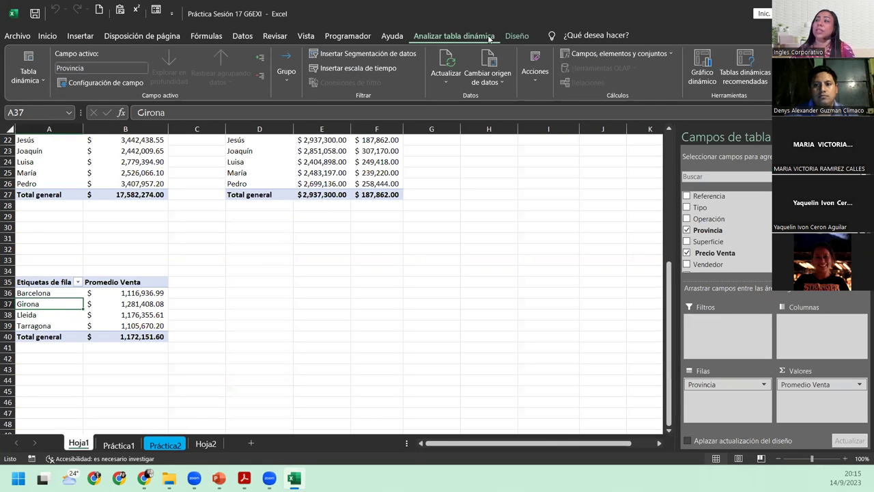
scroll(489, 39, "down", 1)
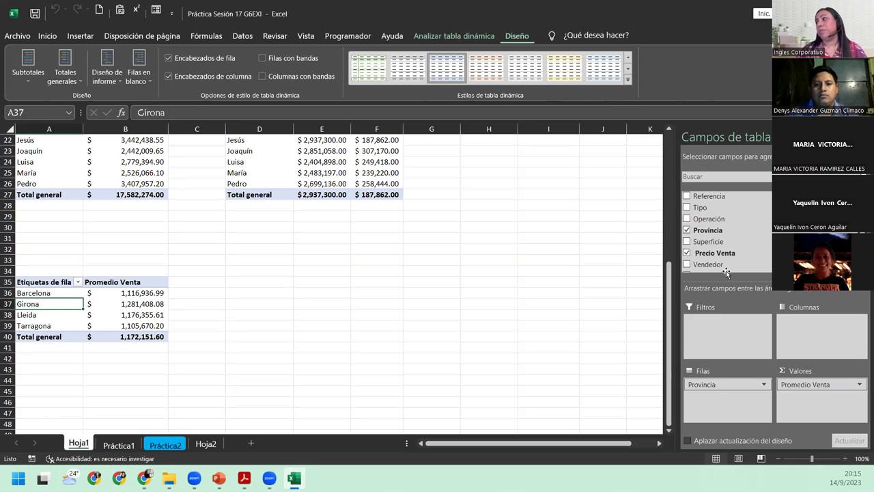
Add Tipo as a row field under Provincia in the Promedio Venta pivot.
left_click_drag(700, 208, 731, 398)
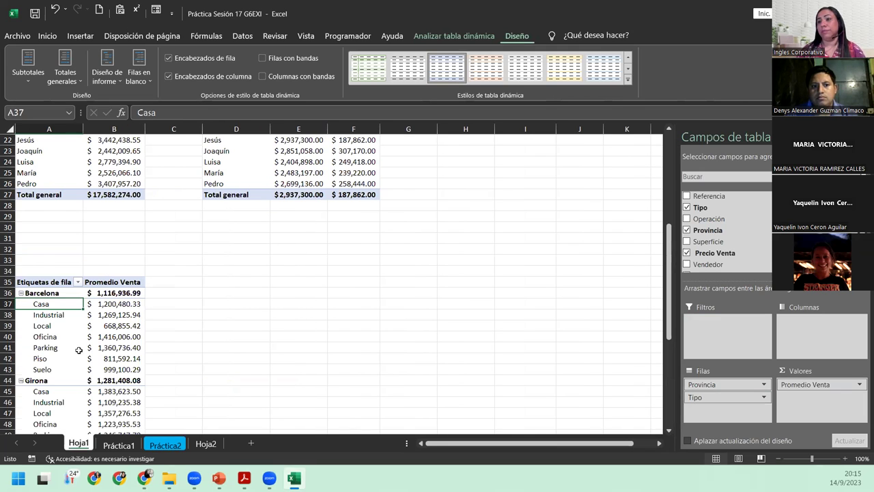
scroll(78, 349, "down", 7)
scroll(81, 352, "down", 5)
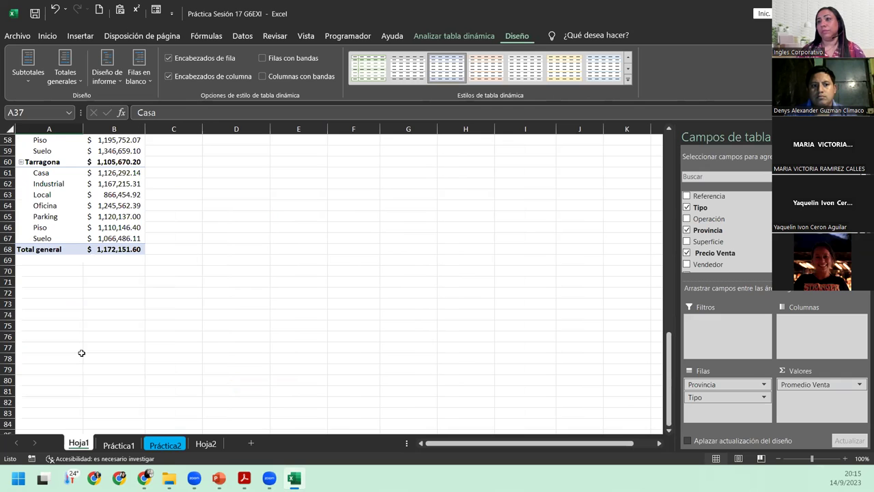
scroll(82, 352, "up", 1)
scroll(81, 352, "up", 7)
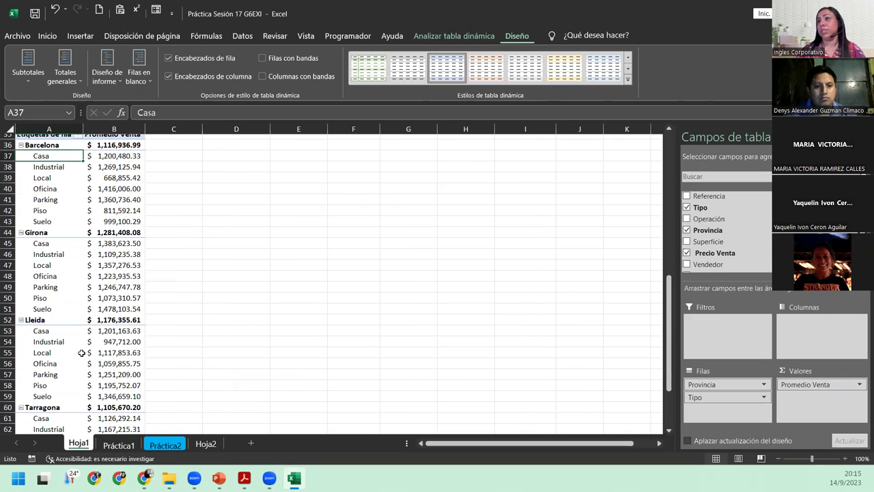
scroll(81, 352, "up", 4)
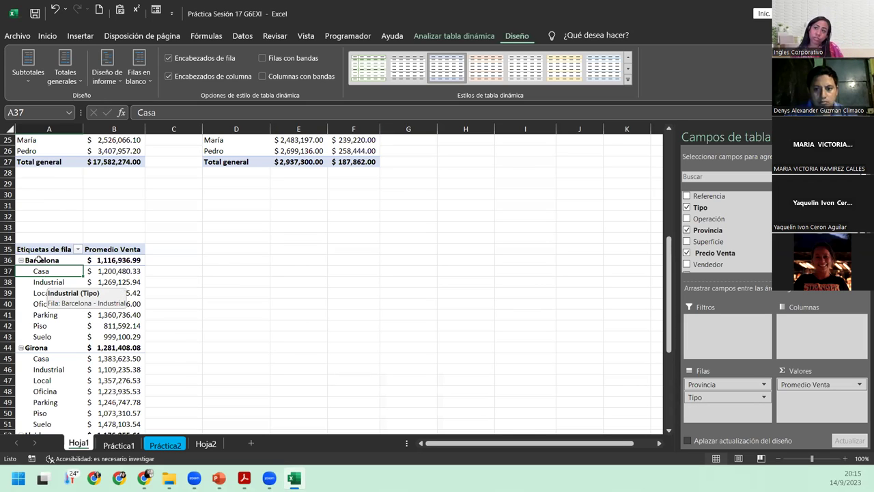
Review the Barcelona, Girona, Lleida and Tarragona type breakdowns, then open Diseño de informe.
left_click(38, 260)
left_click(47, 348)
scroll(39, 305, "down", 4)
left_click(39, 305)
left_click(67, 391)
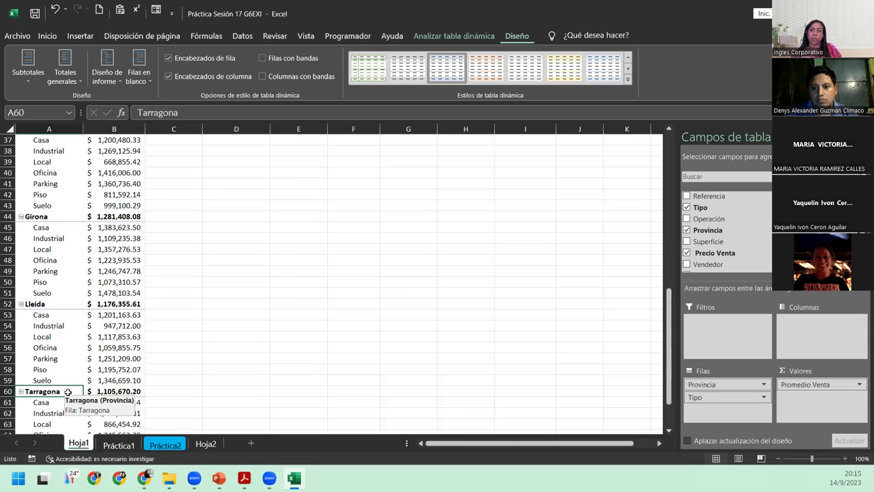
scroll(68, 391, "up", 3)
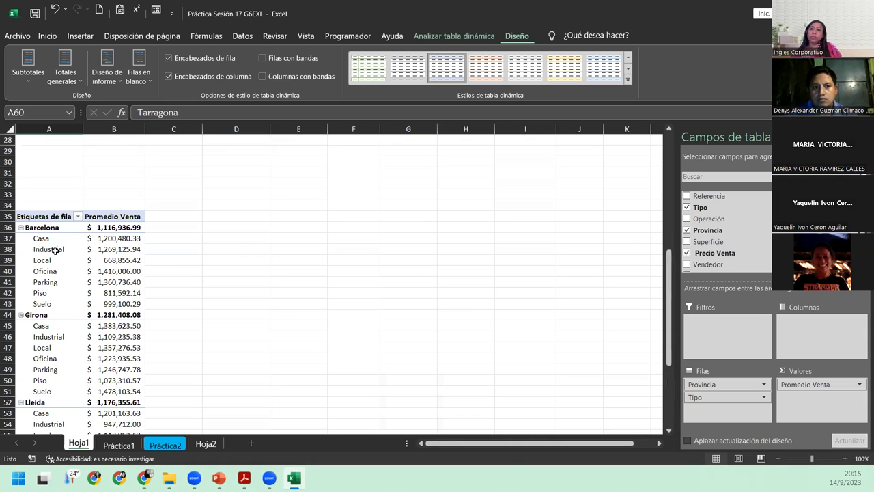
left_click(55, 249)
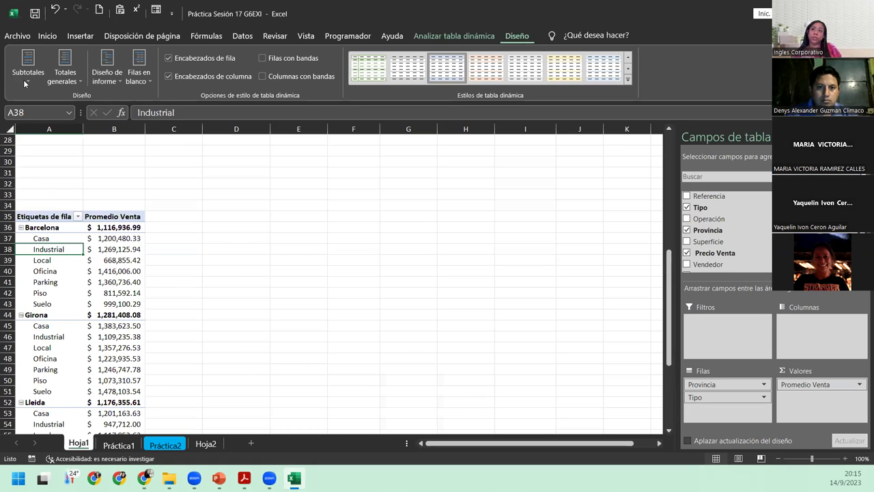
left_click(116, 79)
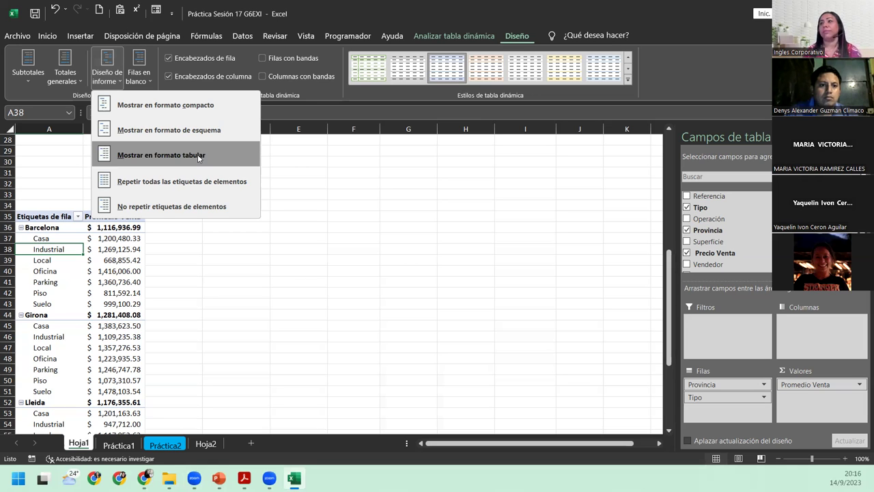
Switch the pivot to tabular layout and widen column B to fit the Tipo labels.
left_click(39, 208)
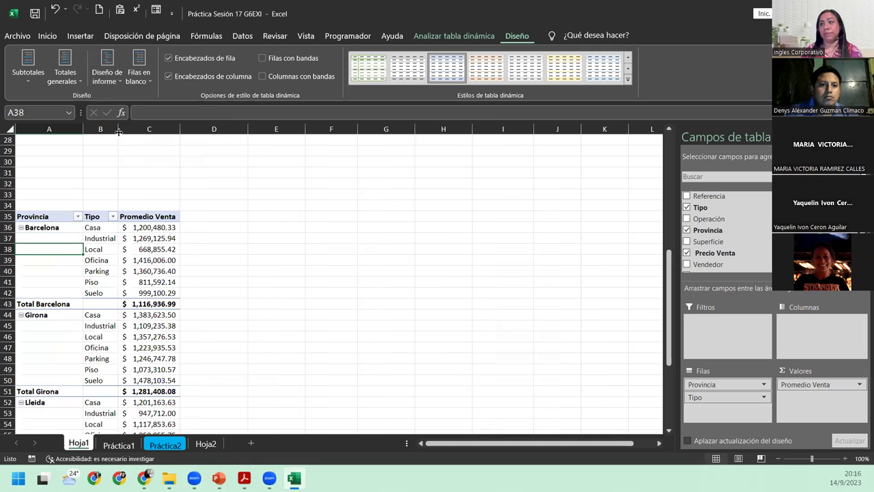
mouse_move(118, 131)
left_mouse_down()
mouse_move(111, 260)
mouse_move(120, 272)
left_mouse_up()
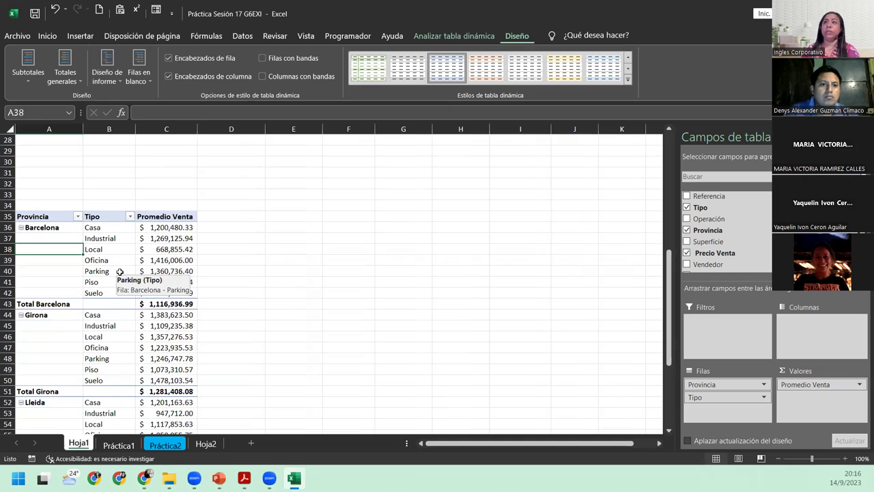
Switch the pivot to outline form and inspect Barcelona's 1,116,936.99 row and its Tipo labels.
left_click(113, 74)
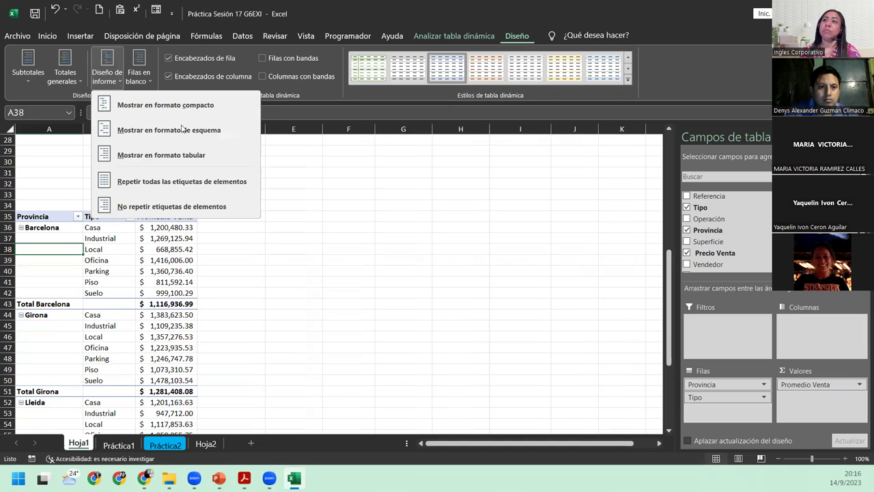
left_click(181, 129)
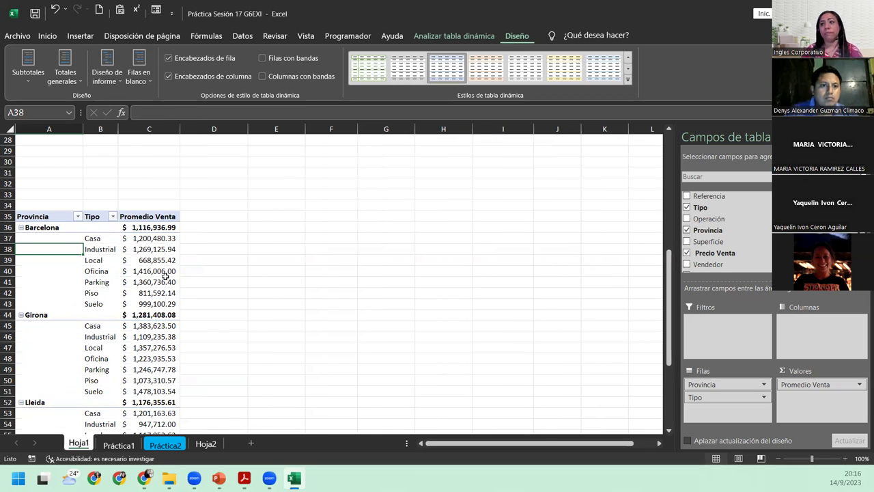
left_click(65, 226)
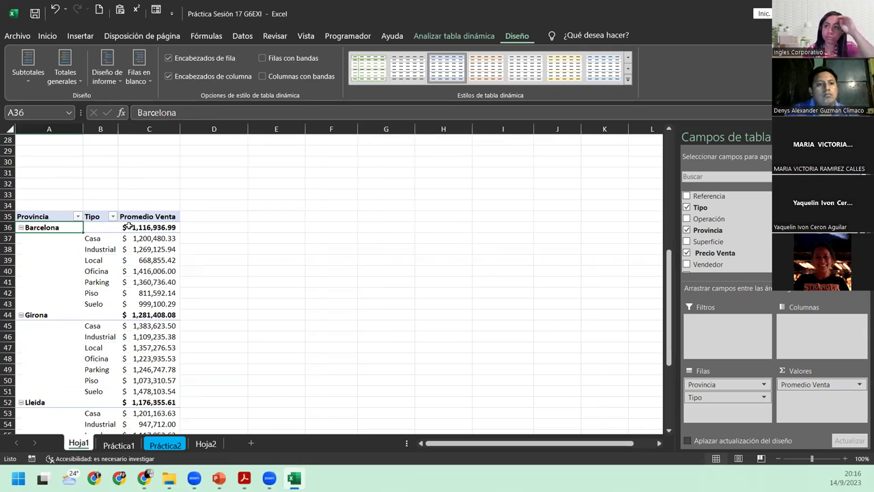
left_click(128, 226)
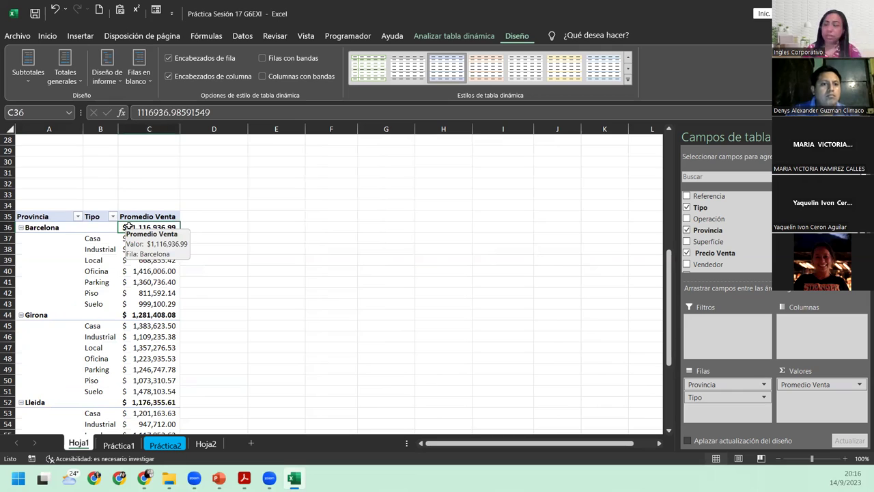
left_click(88, 238)
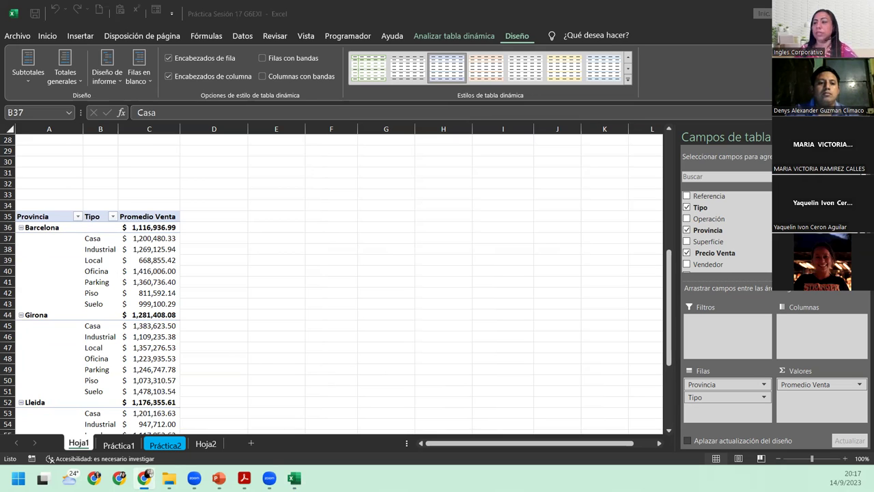
left_click(103, 276)
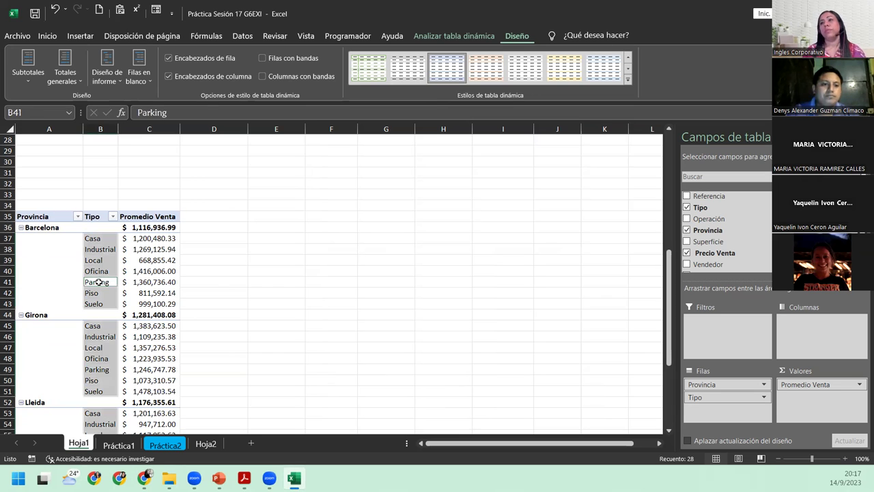
left_click(98, 280)
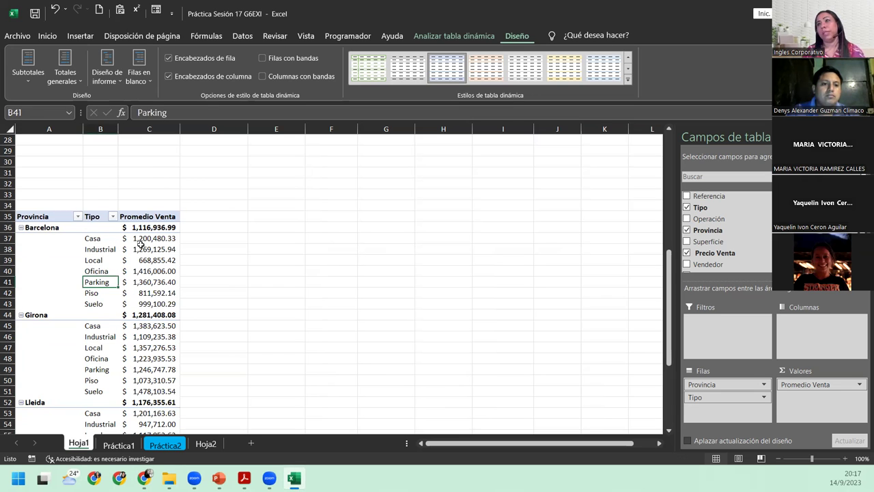
Apply the pivot style Blanco, Estilo de tabla dinámica claro 11 from the full styles gallery.
scroll(140, 243, "down", 2)
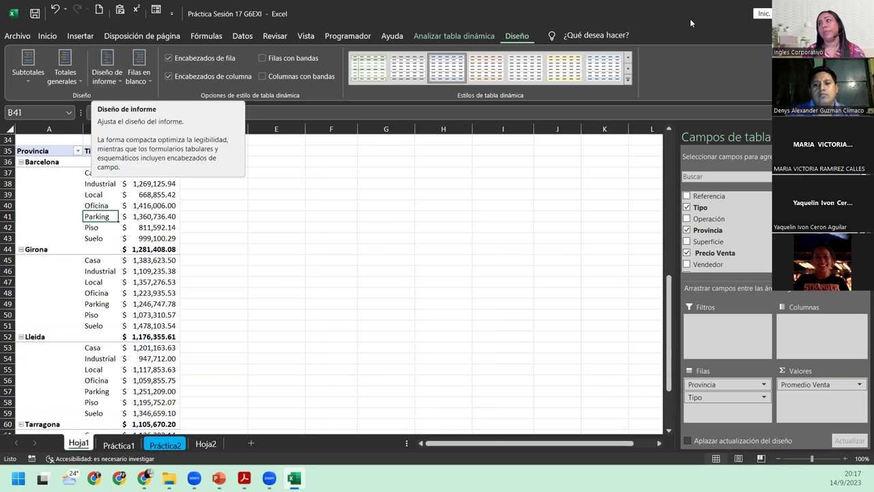
left_click(629, 81)
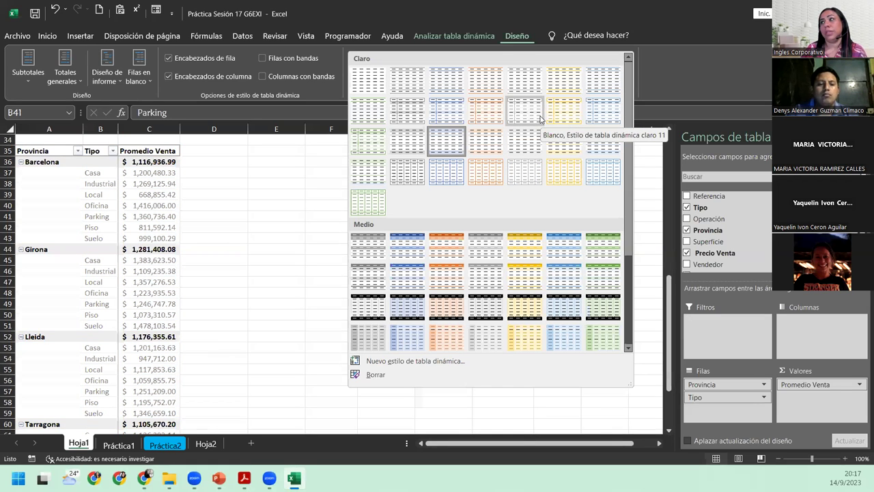
left_click(267, 235)
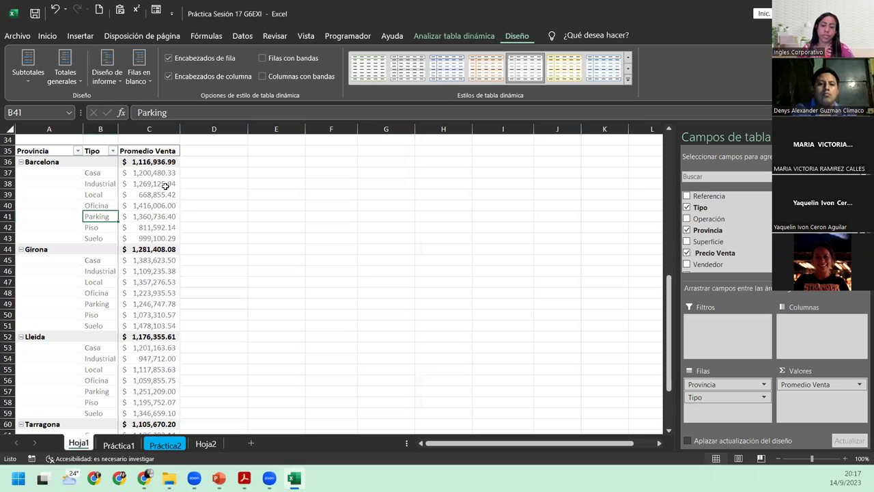
mouse_move(165, 185)
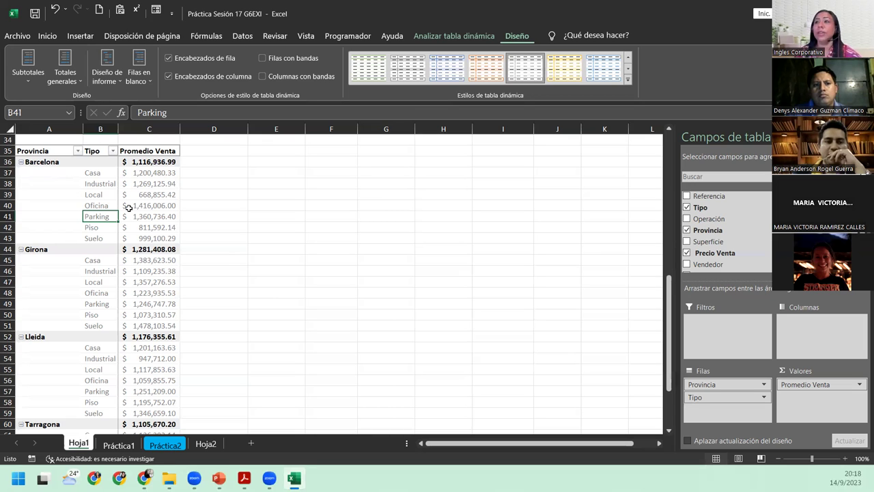
left_click(107, 84)
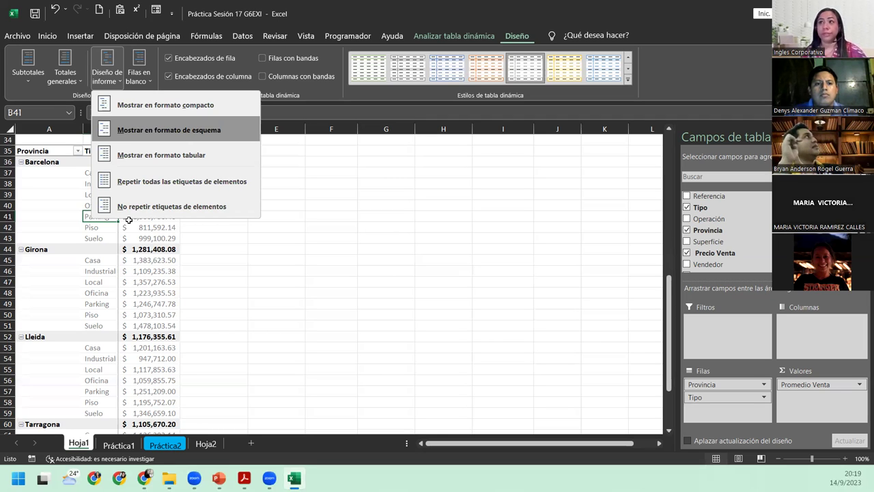
left_click(186, 138)
mouse_move(128, 220)
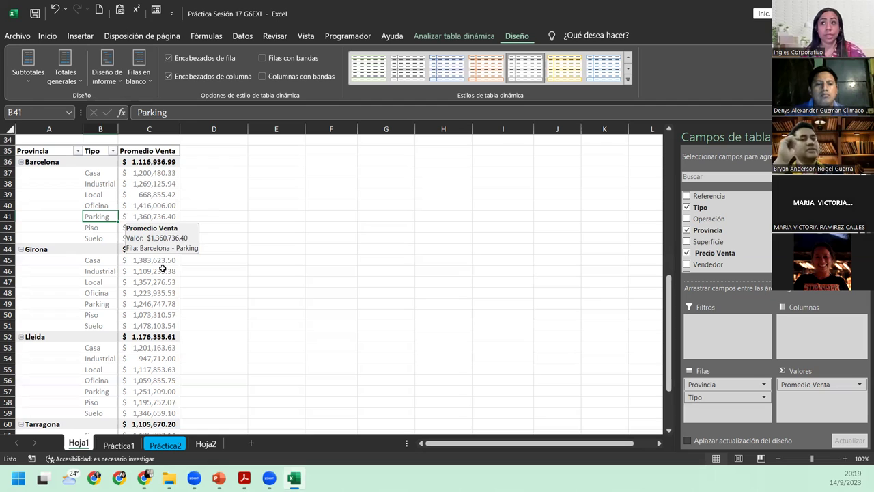
mouse_move(163, 268)
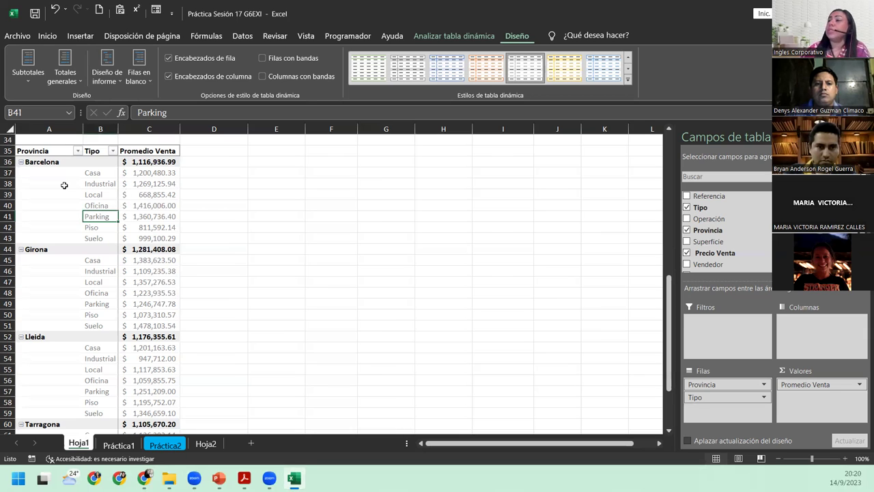
mouse_move(125, 192)
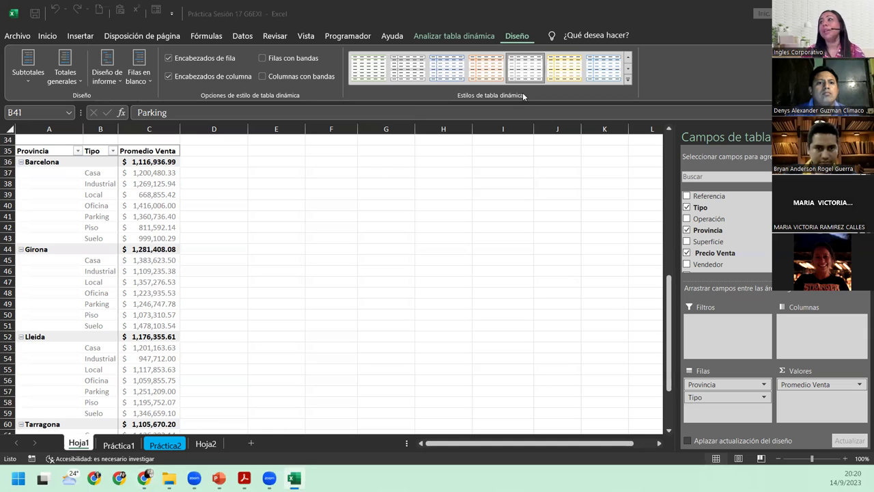
Start inserting a slicer for the pivot and tick the Operación field.
left_click(455, 36)
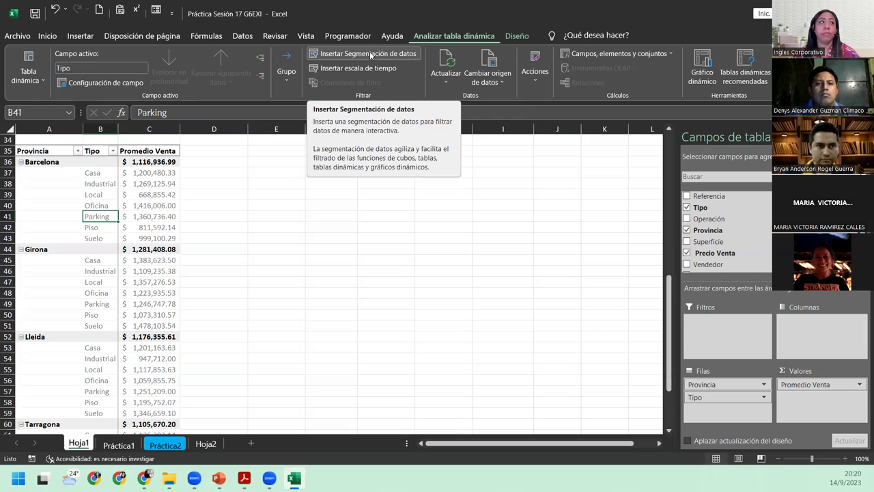
left_click(371, 55)
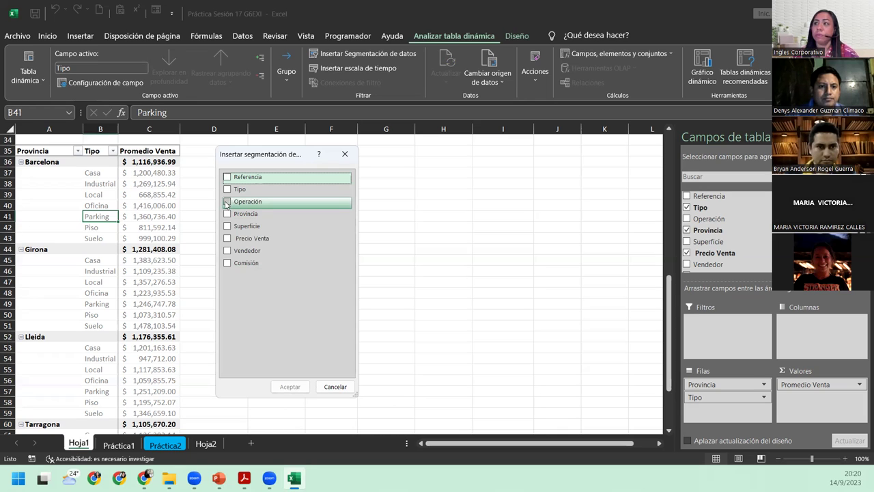
left_click(227, 204)
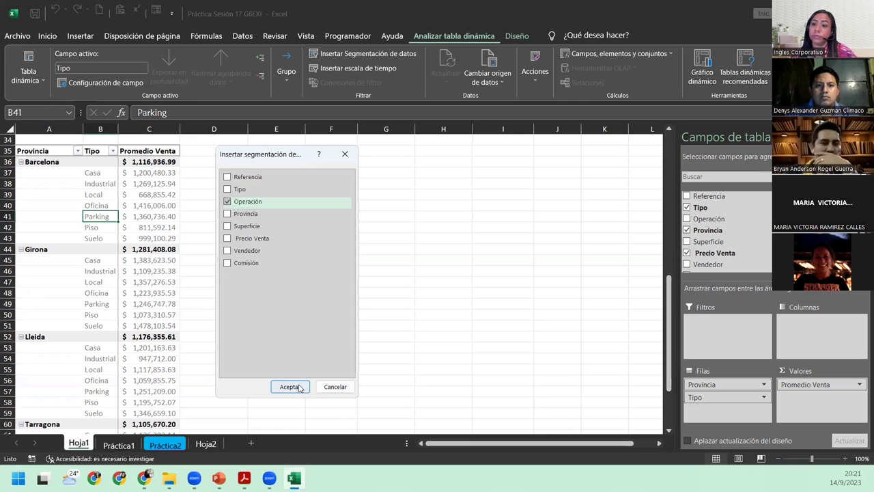
Create the Operación slicer, move and shrink it beside the pivot, then filter to Alquiler.
left_click(298, 388)
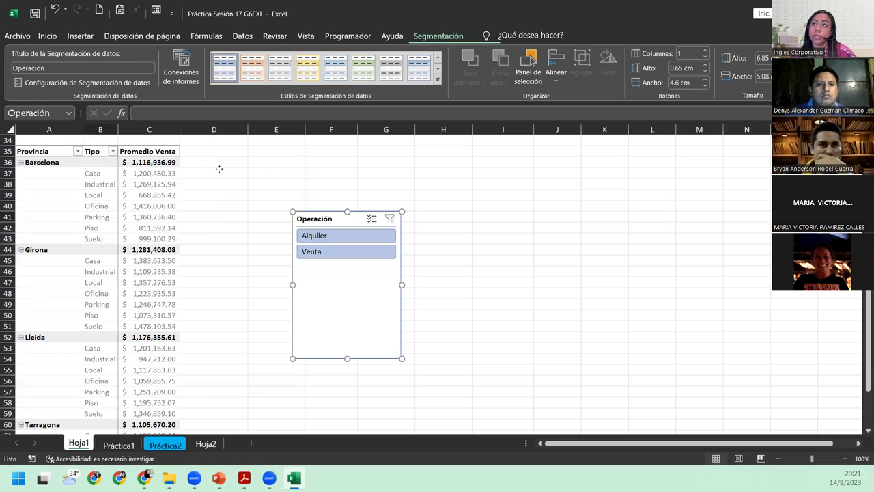
left_click_drag(348, 203, 240, 158)
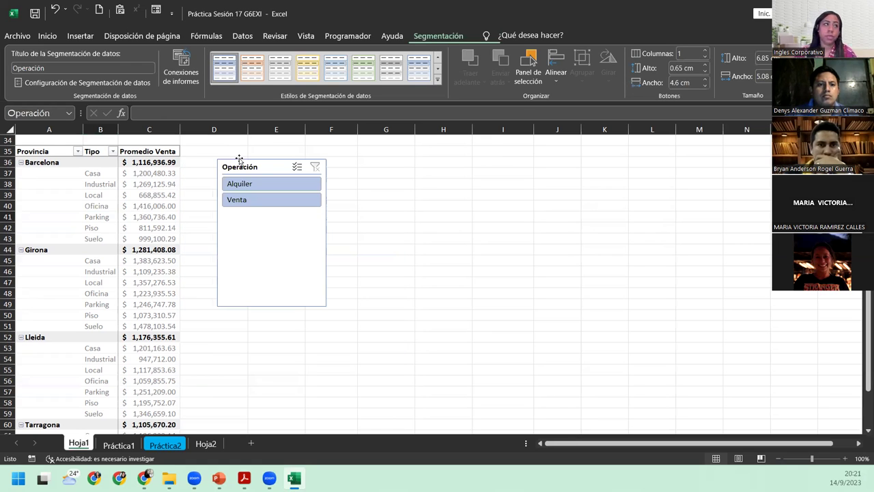
left_click_drag(239, 158, 240, 162)
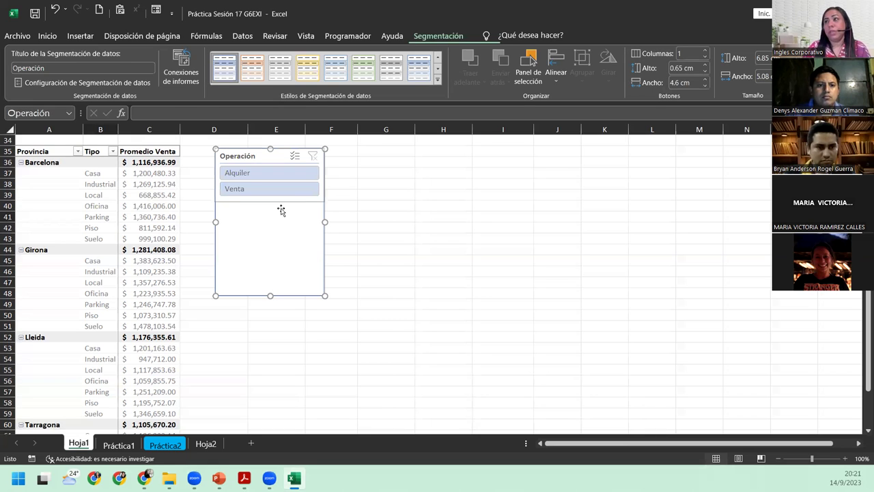
left_click_drag(280, 209, 281, 209)
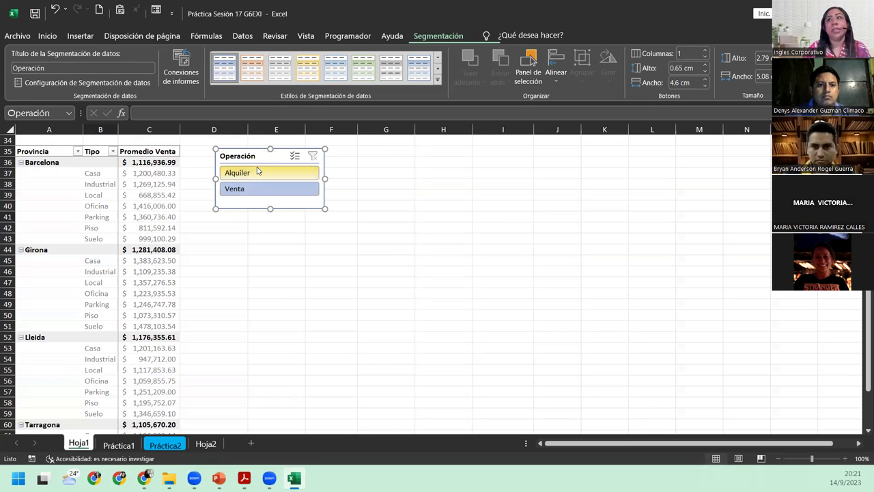
left_click(258, 171)
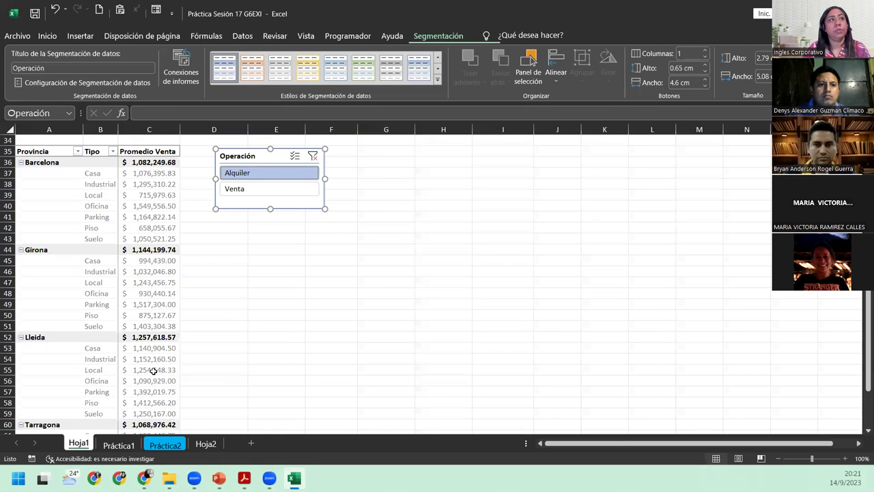
Filter the pivot to Venta only, then add Alquiler back so both operations are averaged.
mouse_move(153, 371)
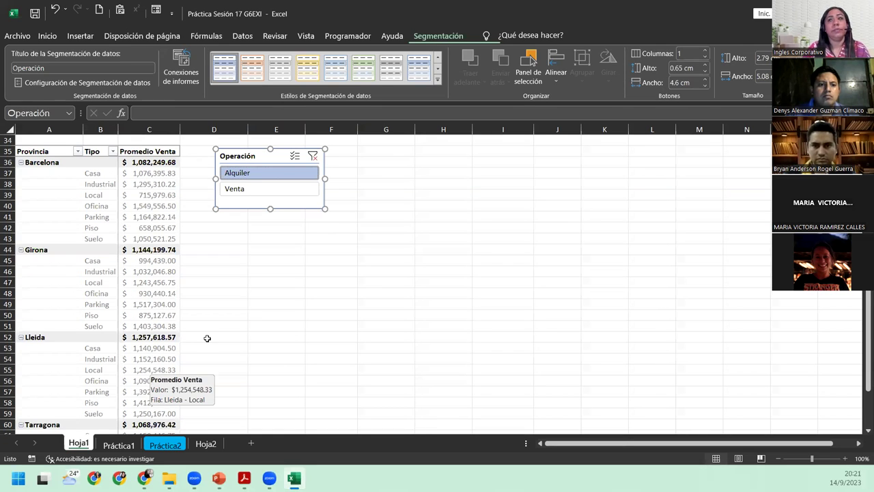
left_click(246, 191)
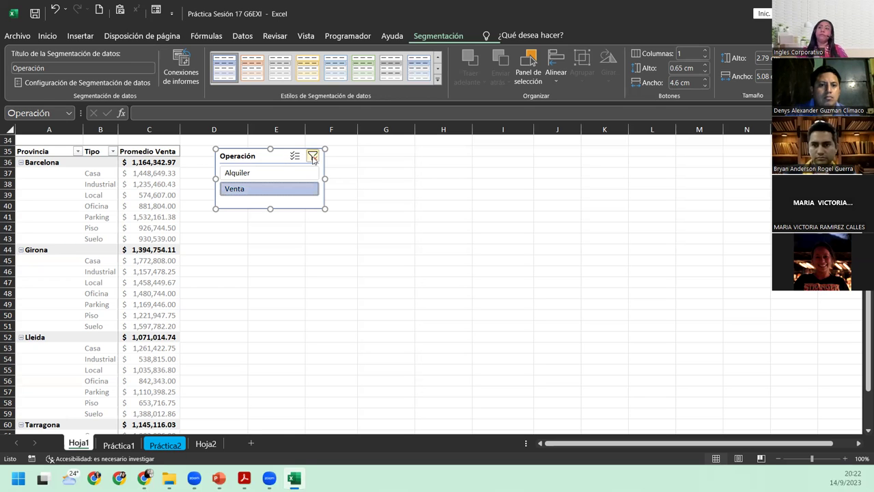
left_click(239, 176, "ctrl")
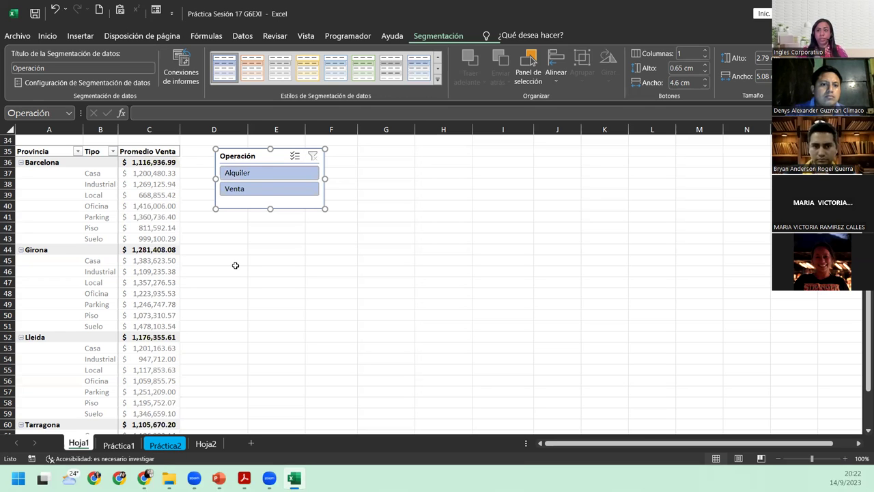
left_click(56, 196)
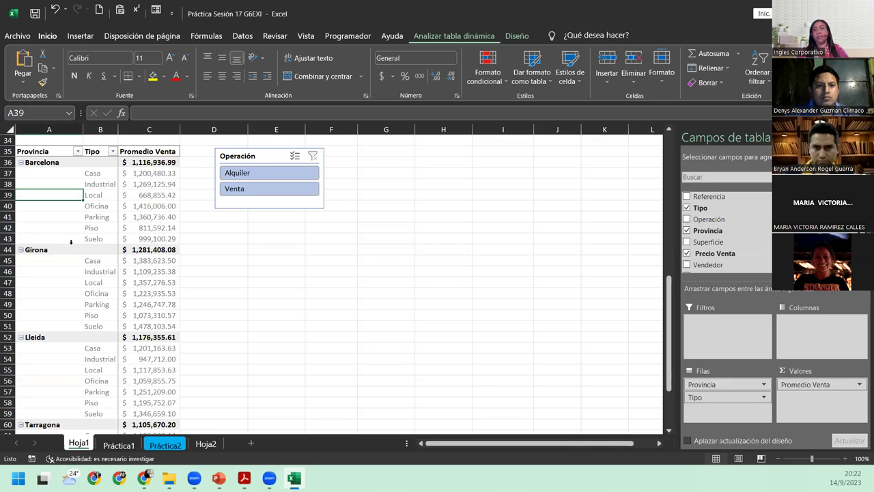
Insert a slicer on the Vendedor field and position it below the Operación slicer.
left_click(447, 37)
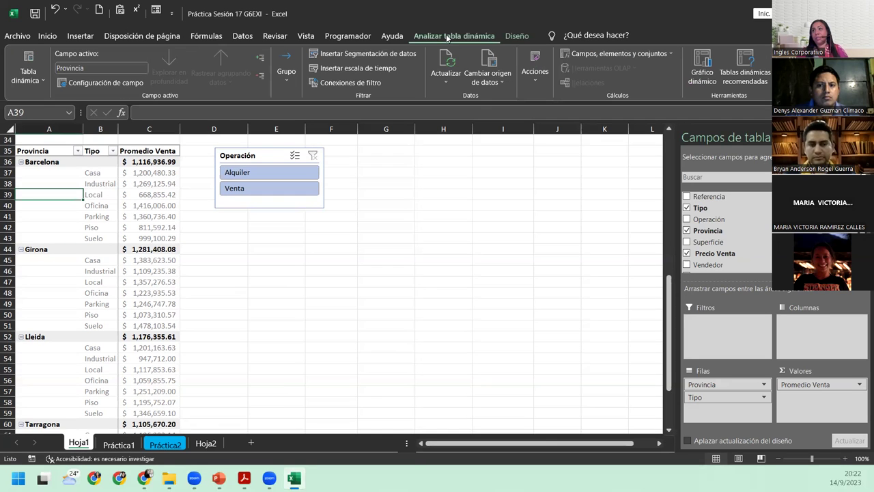
left_click(351, 54)
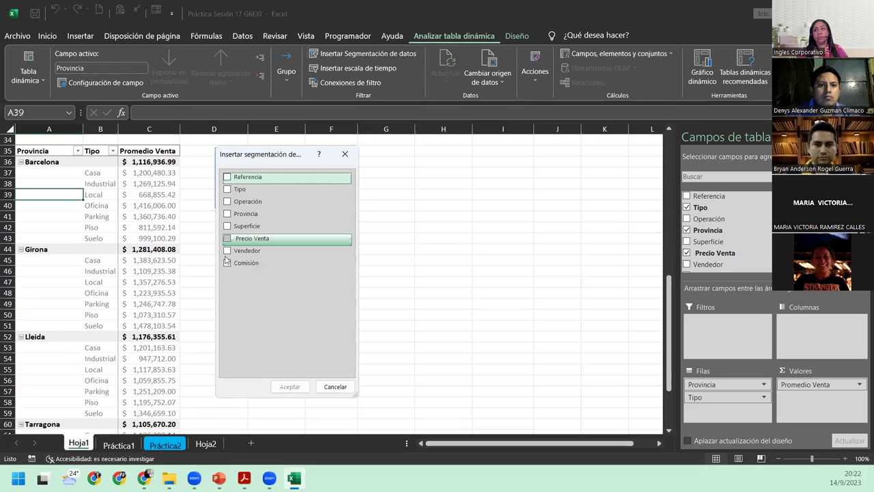
left_click(226, 255)
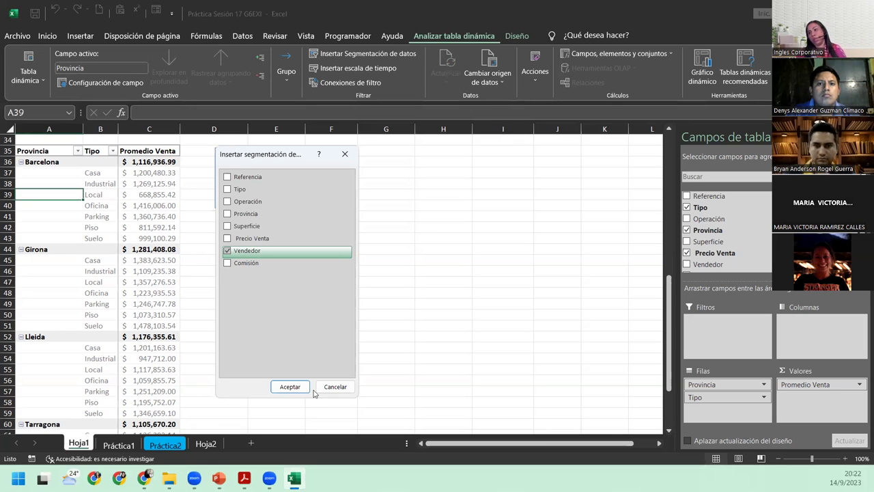
left_click(289, 386)
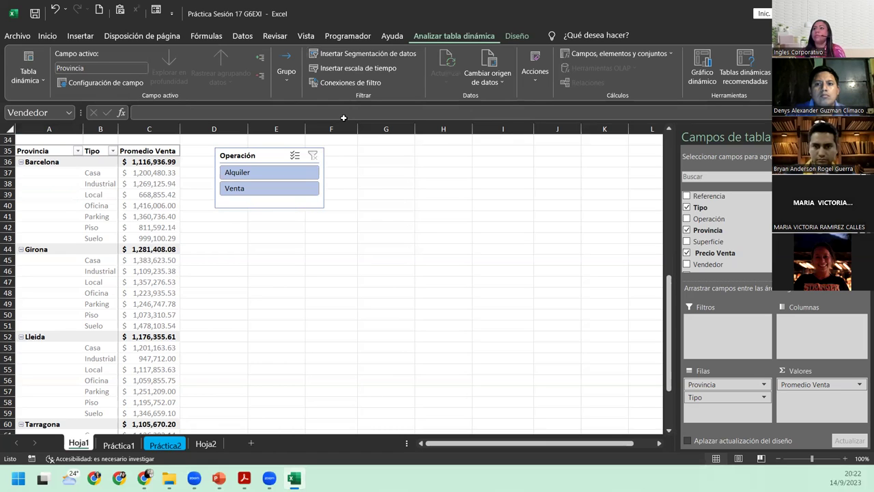
left_click_drag(346, 222, 271, 234)
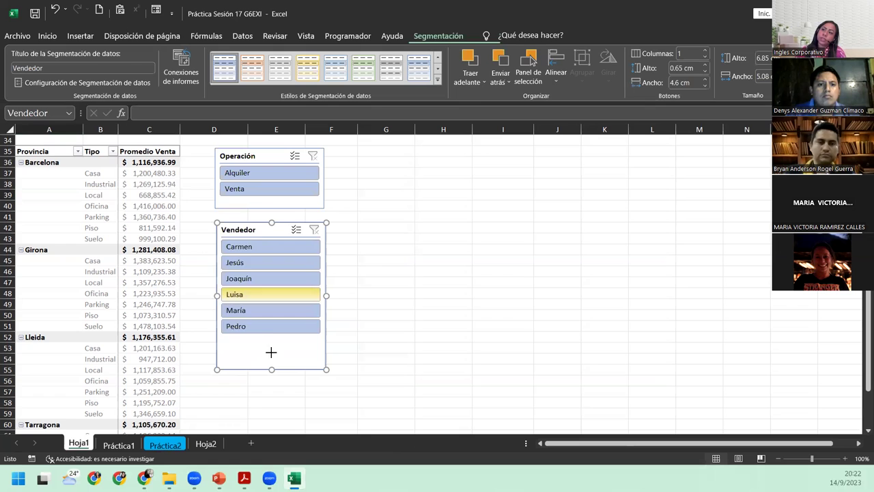
Shrink the Vendedor slicer to its six sellers, try single-seller filters, then clear the filter.
left_click_drag(271, 352, 272, 339)
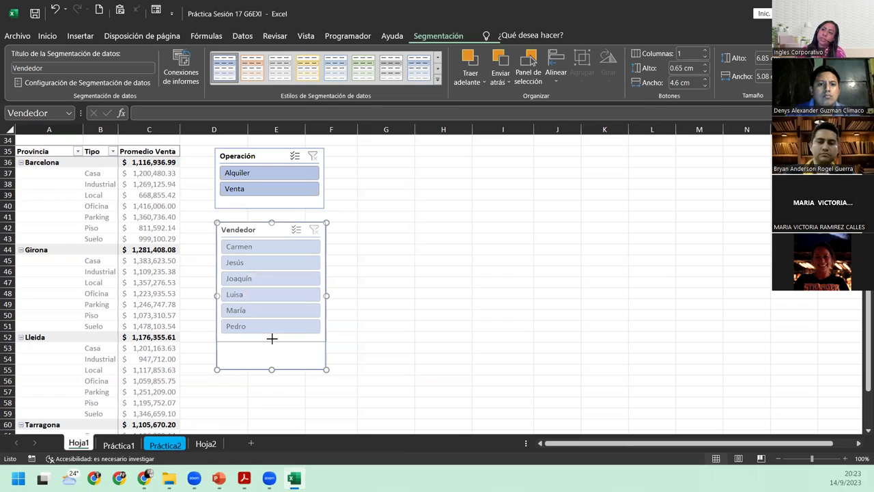
left_click(257, 264)
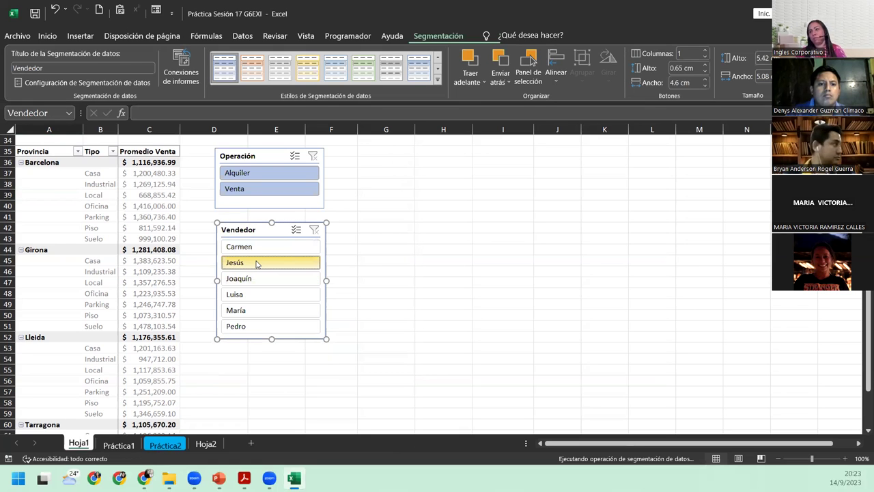
left_click(256, 295)
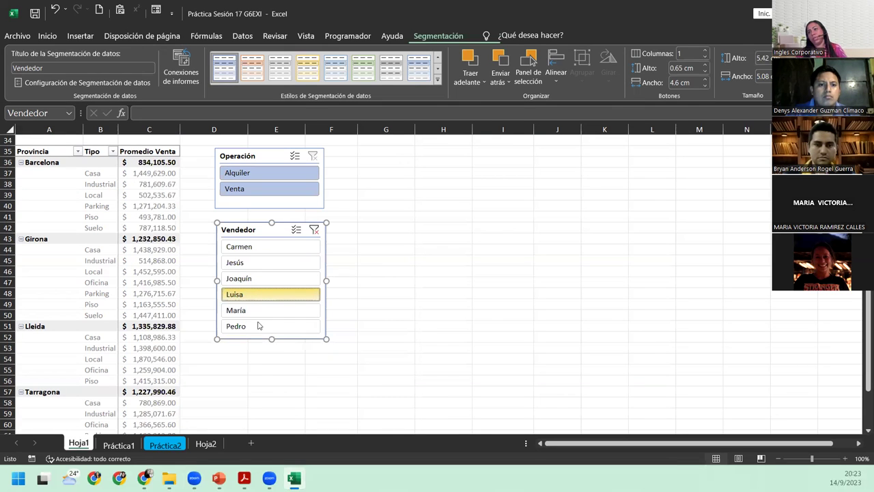
left_click(258, 326)
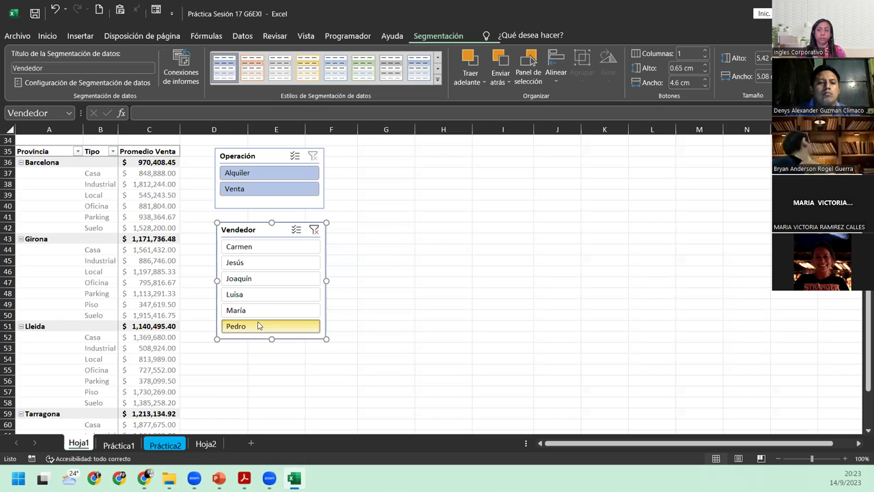
left_click(295, 231)
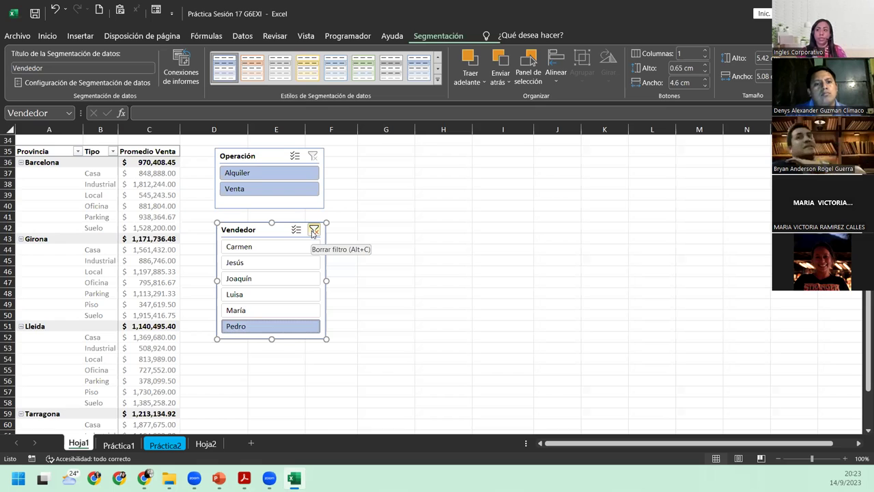
left_click(313, 233)
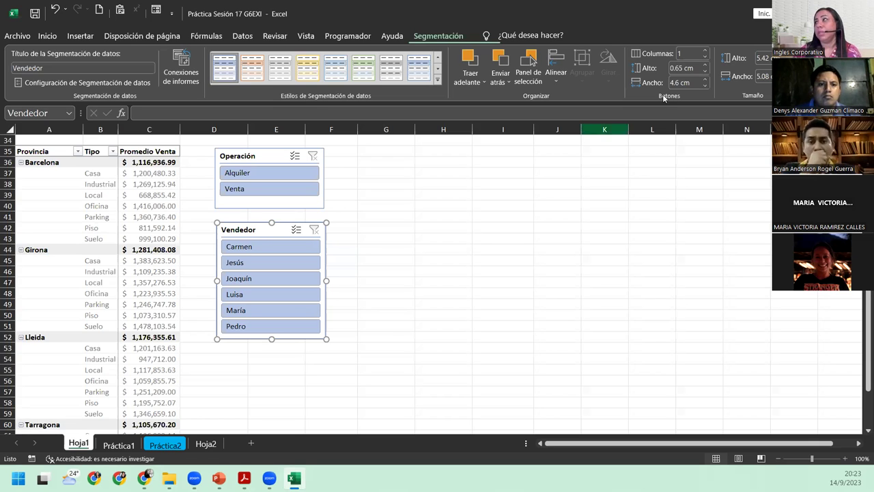
Set the Vendedor slicer to 2 columns and shorten it to a compact three-row box.
left_click(706, 52)
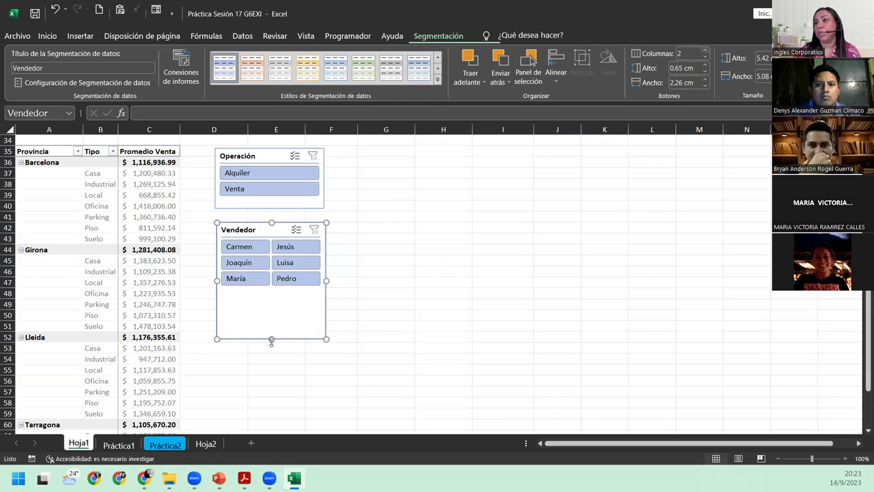
left_click_drag(271, 340, 274, 292)
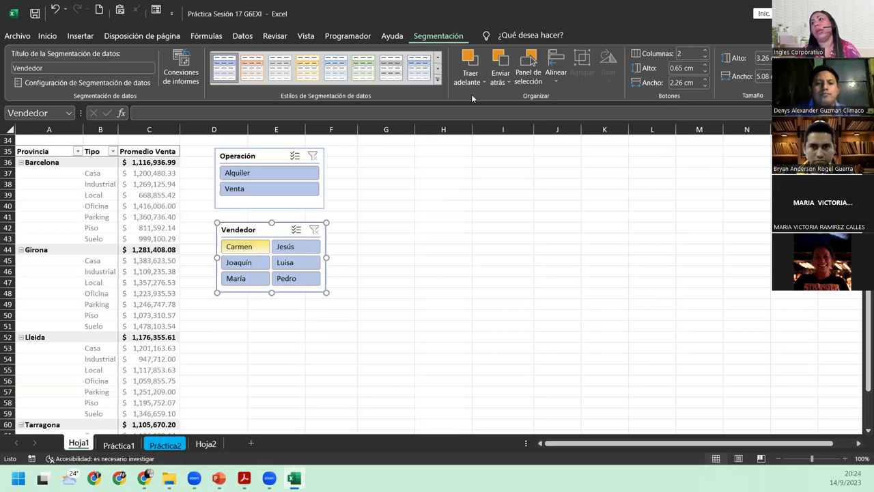
Apply the Amarillo claro, Estilo oscuro 4 style to the Vendedor slicer and deselect it.
left_click(438, 81)
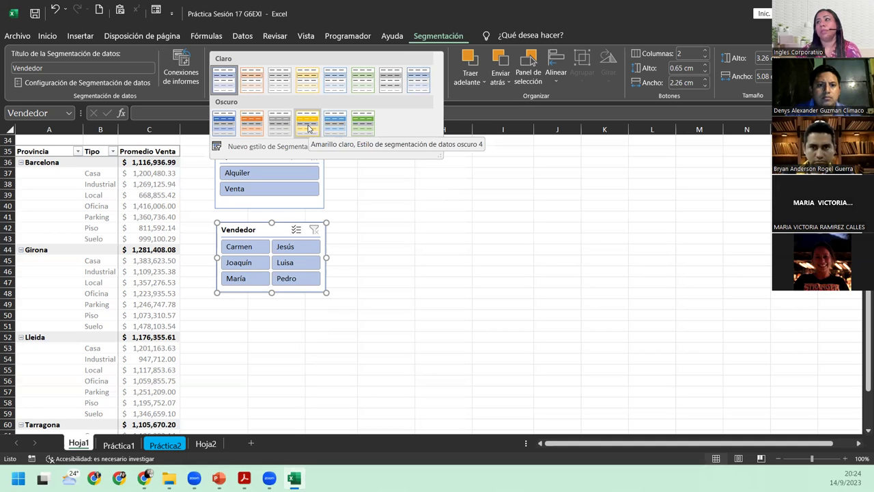
left_click(308, 125)
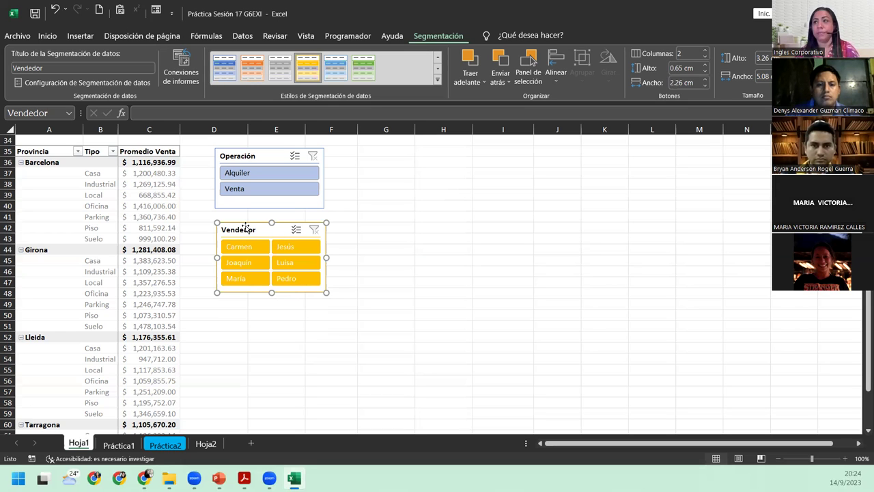
left_click(46, 218)
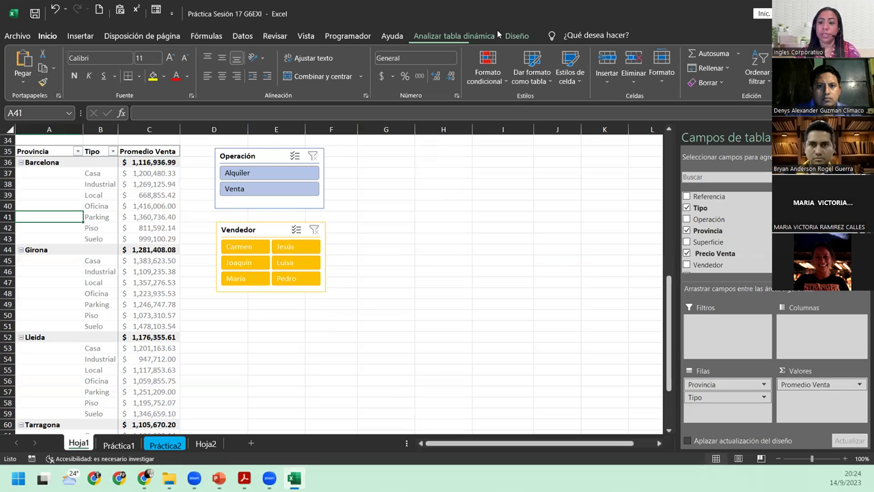
Select the Parking rows and the Vendedor slicer, then view the slicer formatting options.
left_click(462, 337)
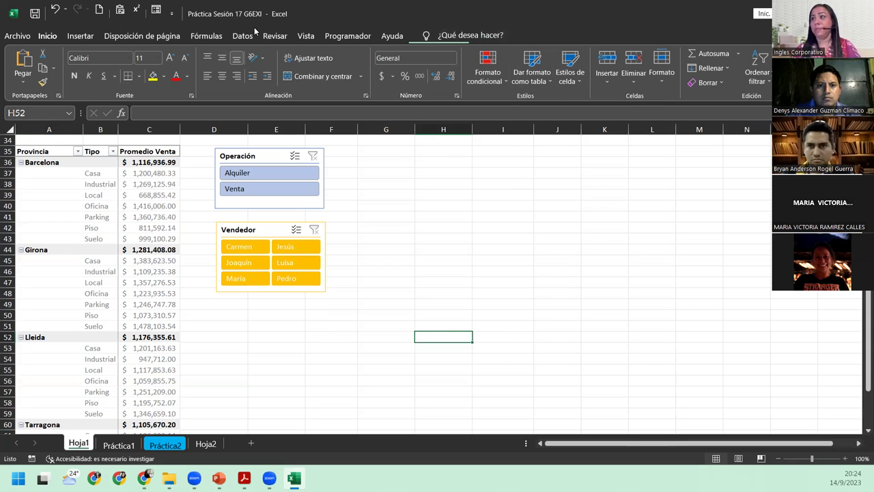
left_click(81, 217)
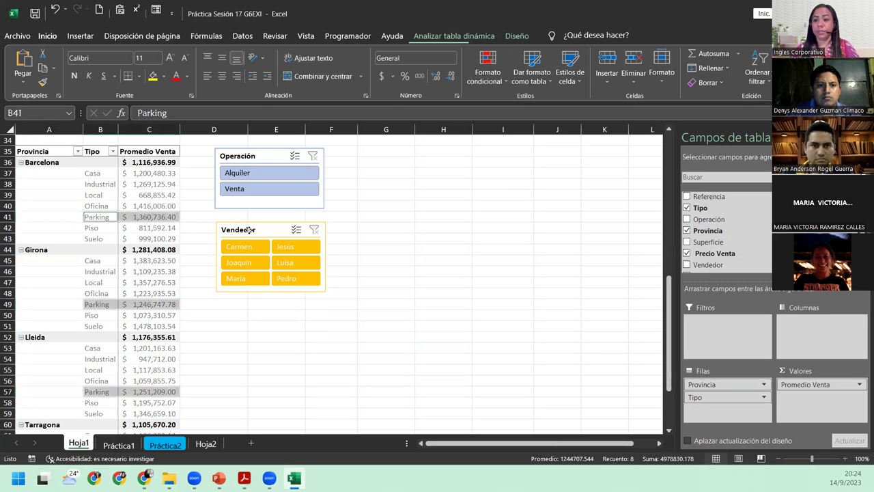
left_click(249, 230)
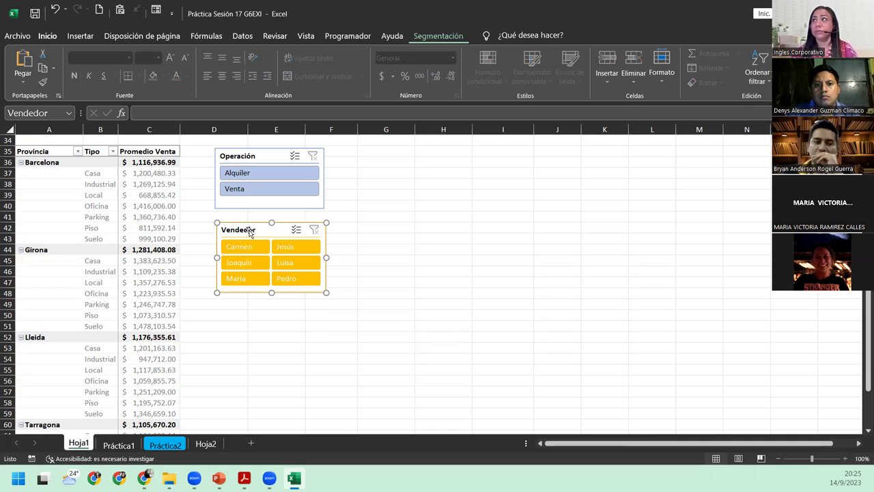
left_click(434, 36)
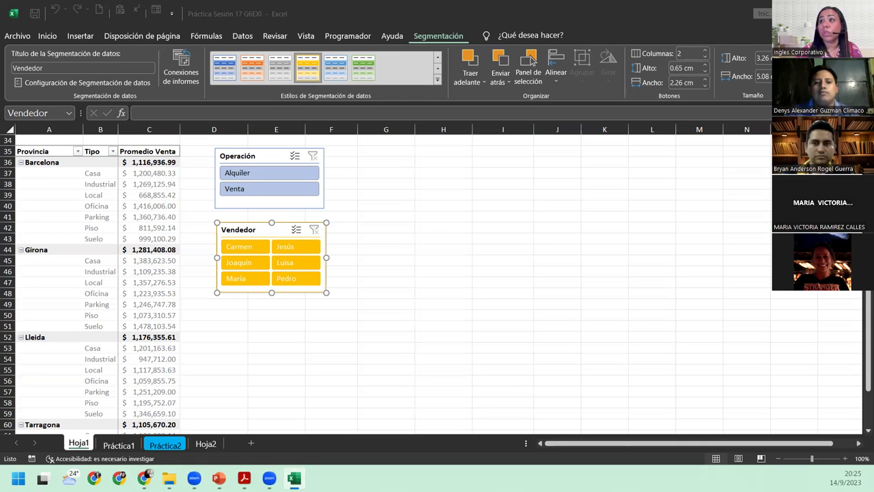
left_click(261, 231)
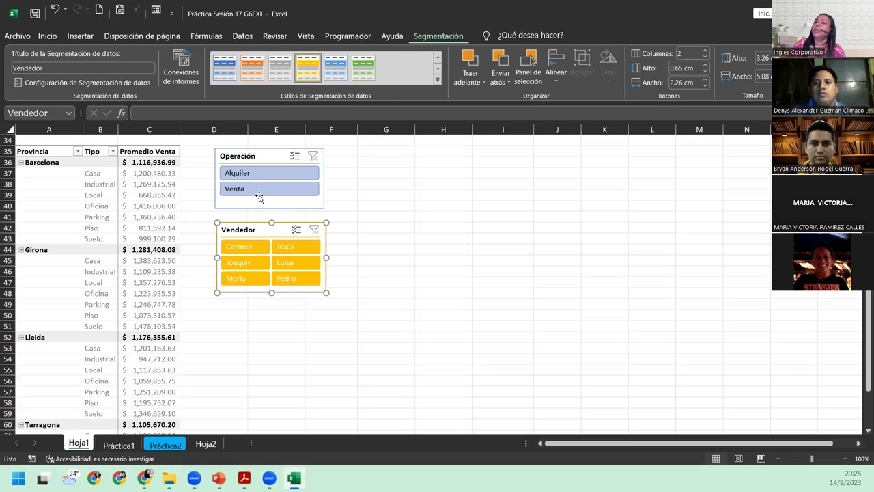
Filter the average-price pivot to one seller, then switch the Operación slicer from Alquiler to Venta.
left_click(249, 260)
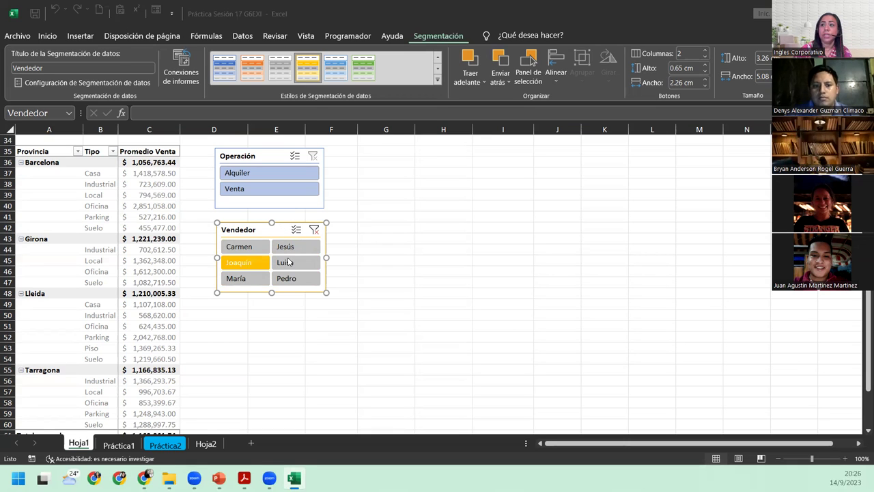
left_click(284, 262)
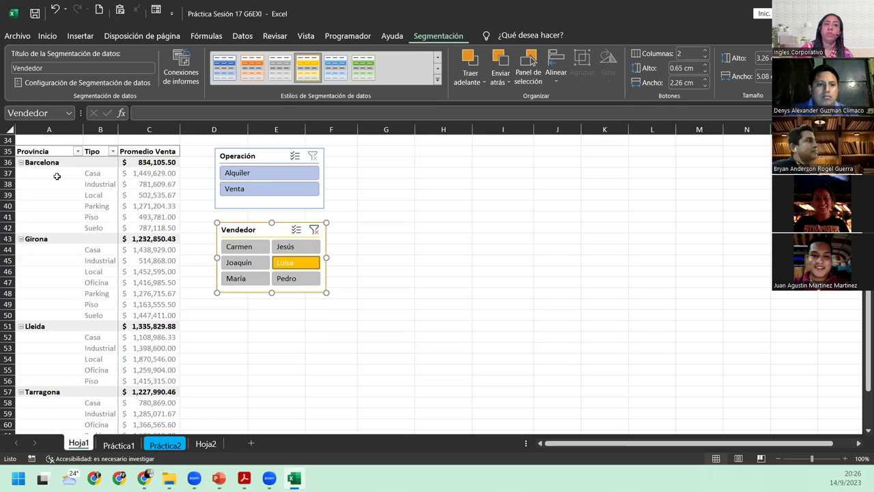
left_click(271, 176)
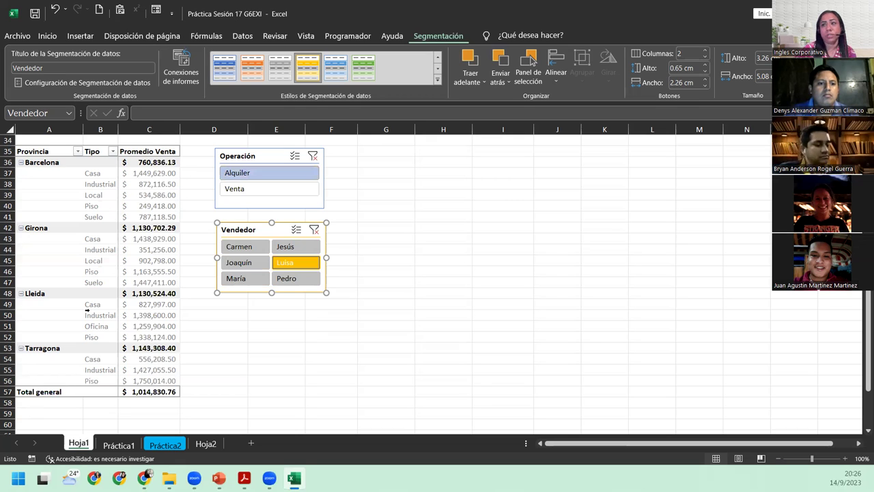
left_click(248, 189)
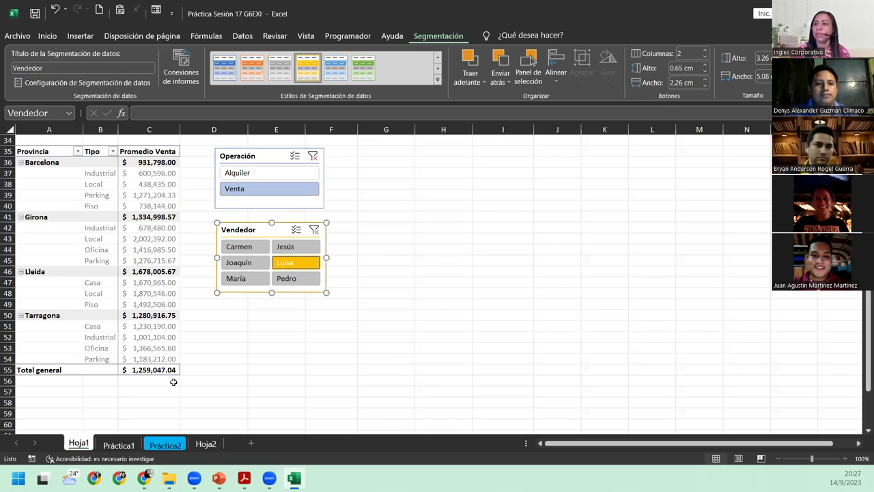
Switch to the Práctica2 sheet and scroll to the Venta Máxima/Mínima pivot.
left_click(207, 444)
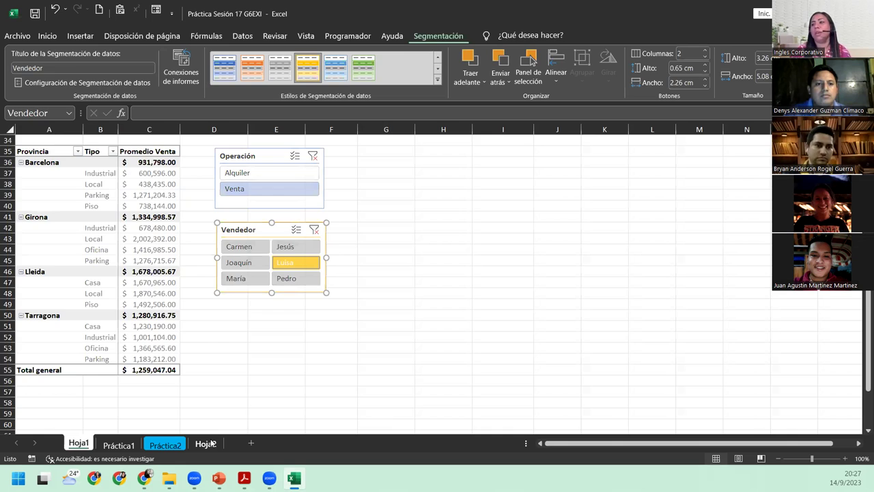
left_click(166, 445)
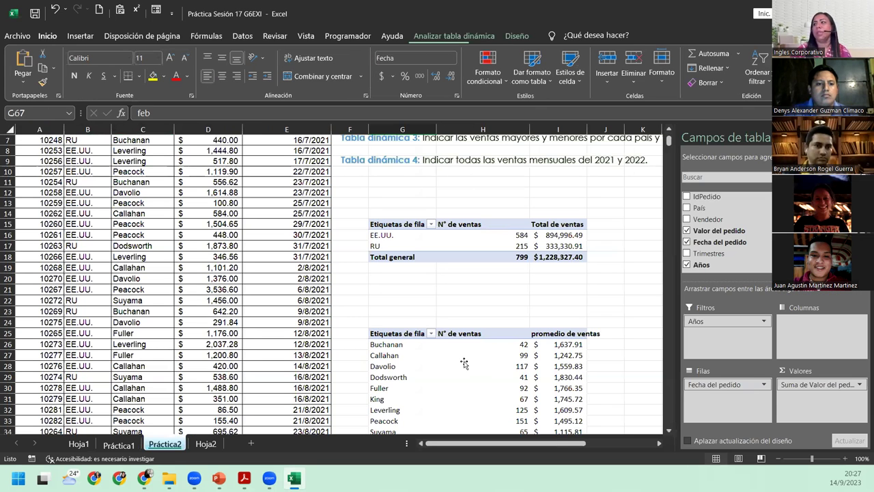
left_click(464, 364)
scroll(464, 364, "down", 3)
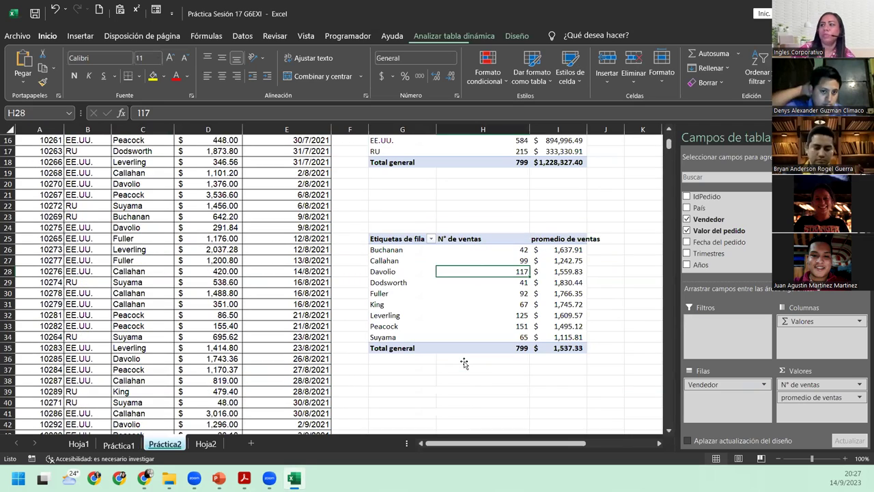
scroll(465, 363, "down", 1)
scroll(465, 364, "down", 4)
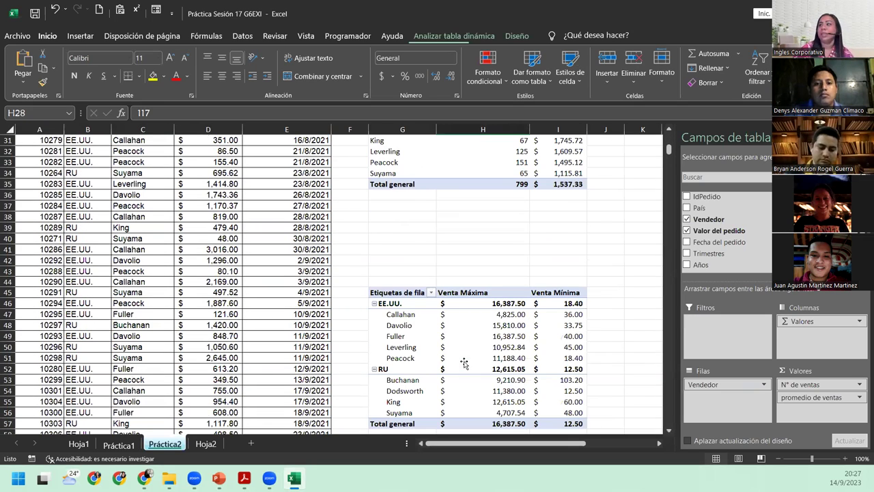
scroll(464, 363, "down", 5)
scroll(465, 364, "up", 3)
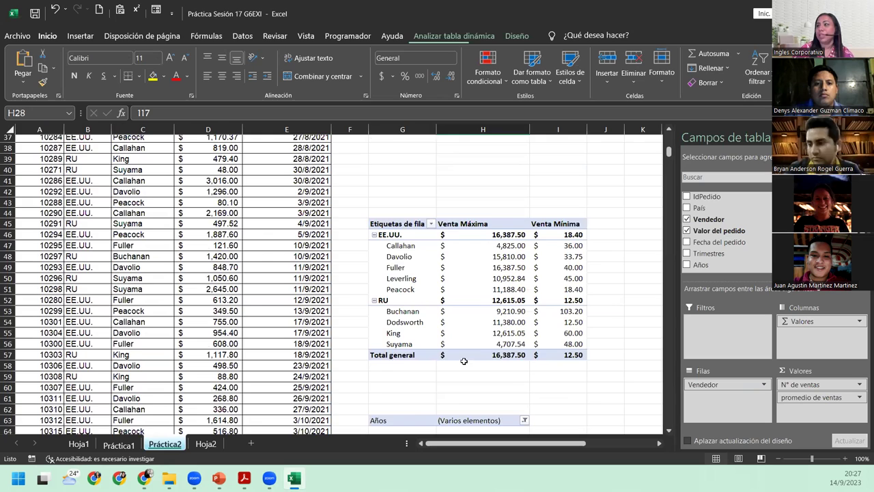
scroll(465, 364, "up", 1)
scroll(427, 331, "up", 1)
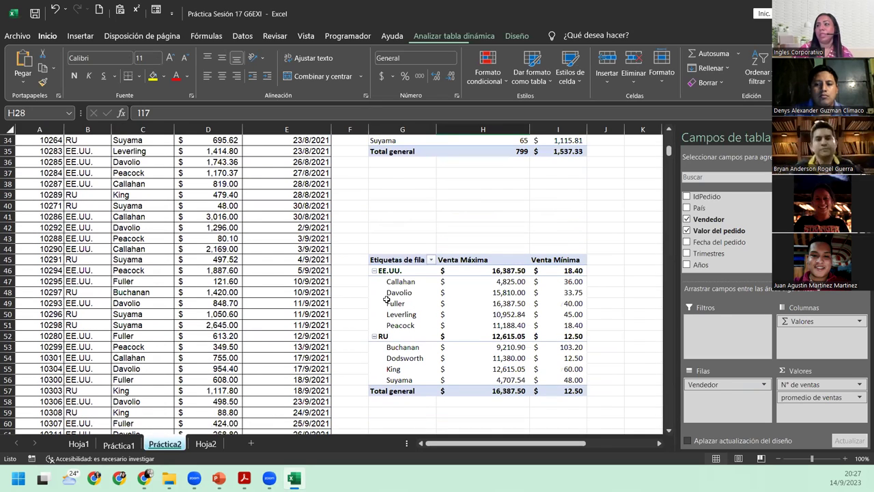
Select a seller cell in the max/min pivot and show the Analizar tabla dinámica tools.
left_click(386, 300)
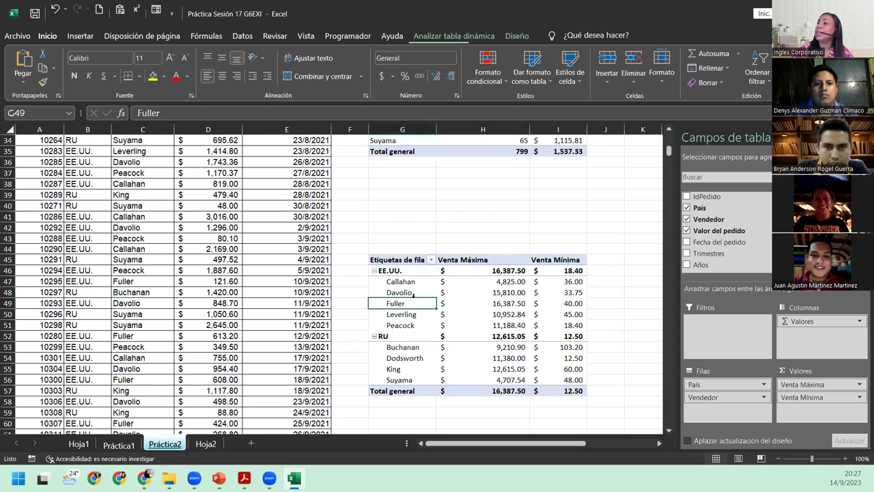
left_click(410, 303)
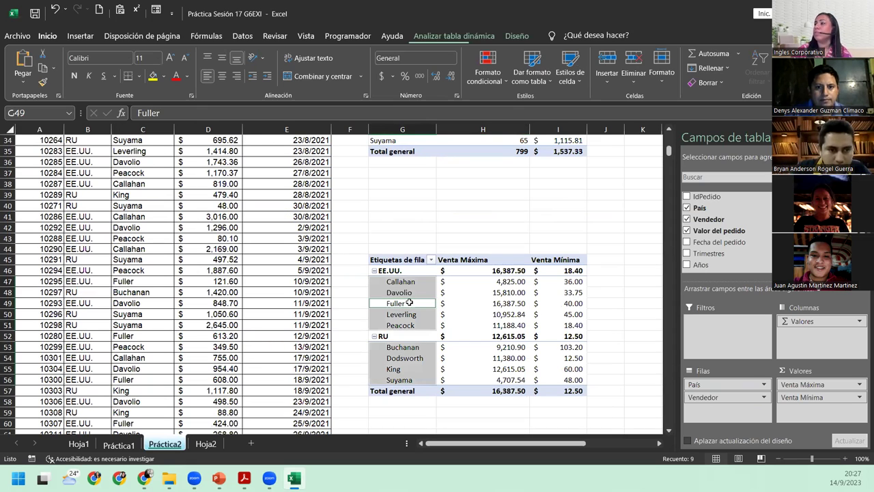
left_click(410, 303)
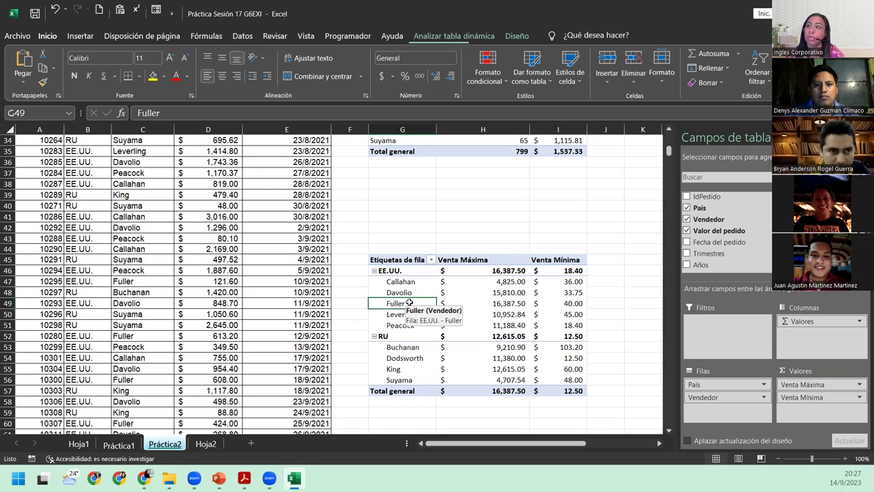
left_click(450, 40)
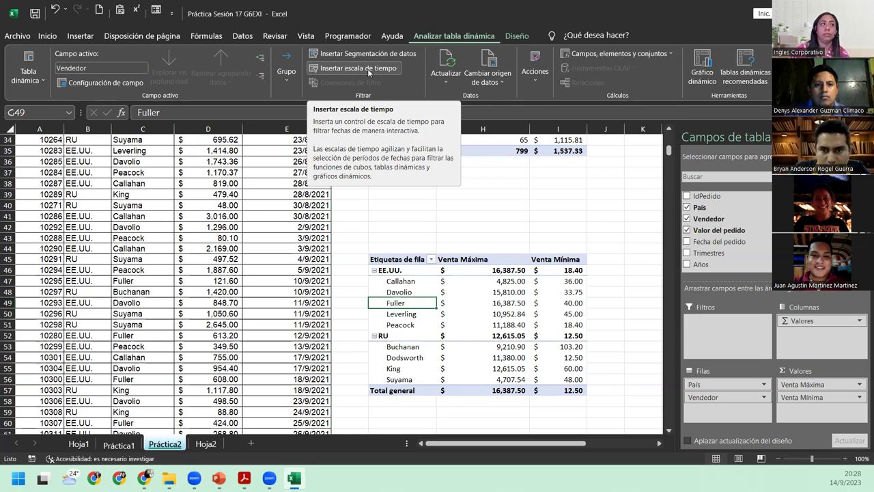
Add a timeline on the Fecha del pedido field to the Venta Máxima/Mínima pivot.
left_click(368, 68)
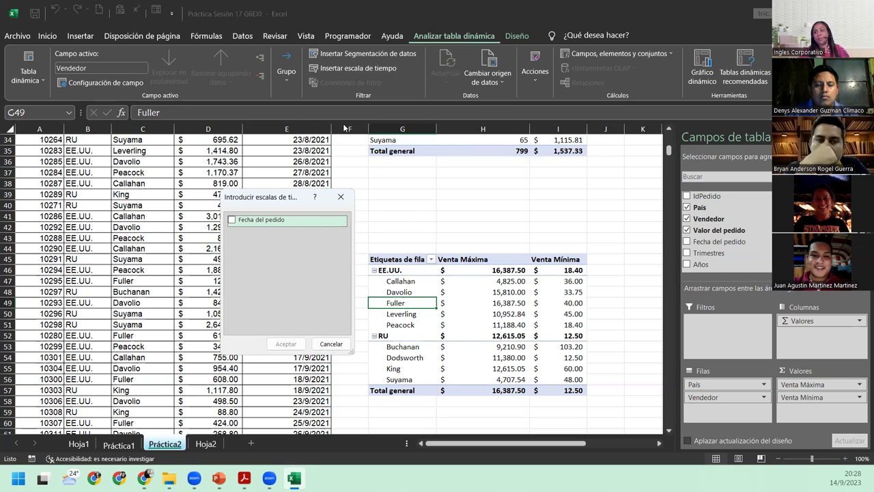
left_click(235, 222)
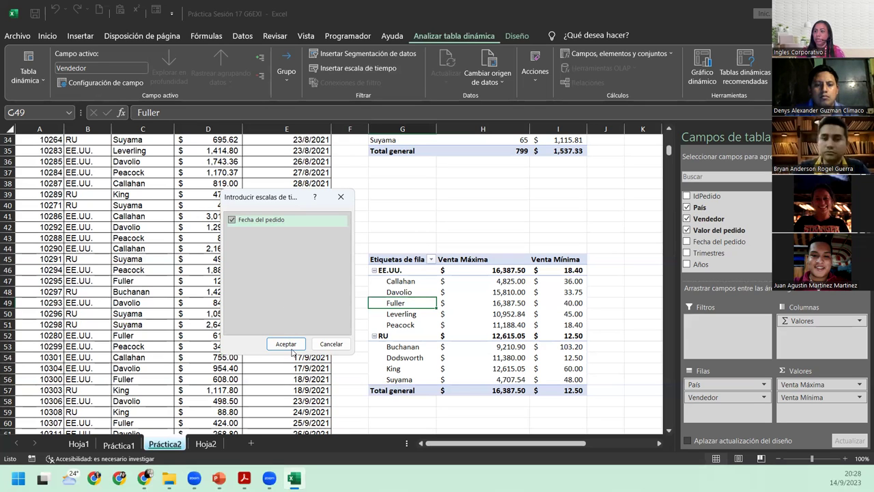
left_click(287, 345)
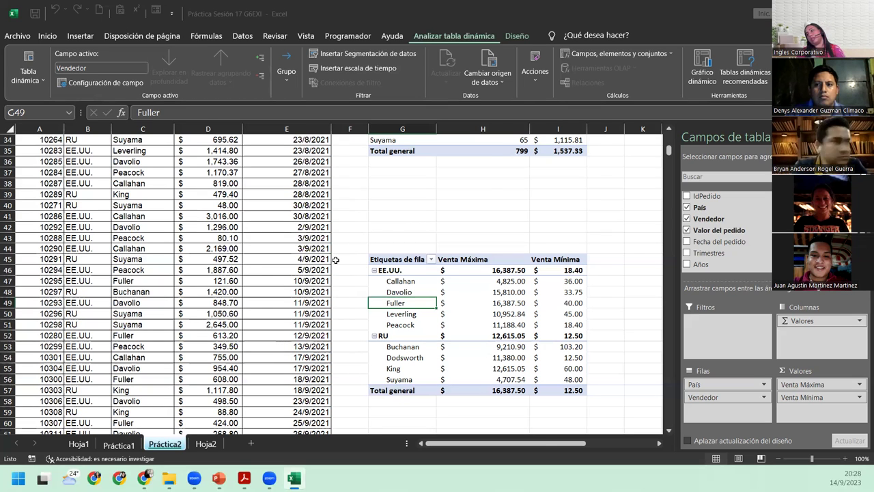
Place the Fecha del pedido timeline over columns J–N beside the pivot and expand its MESES level list.
left_click(300, 255)
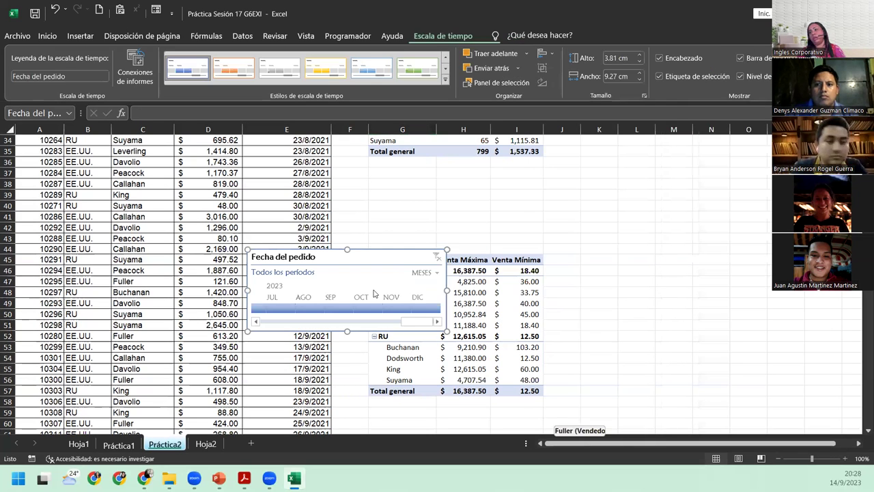
scroll(301, 256, "right", 1)
left_click_drag(374, 256, 614, 263)
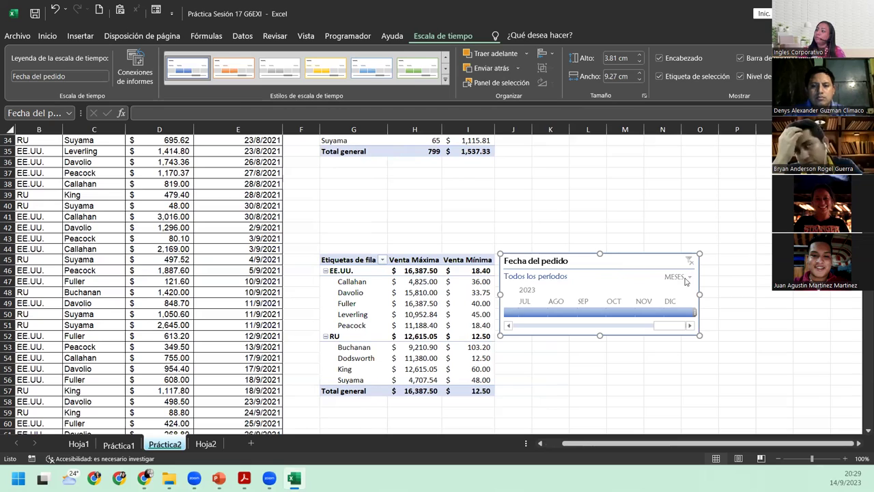
left_click(685, 277)
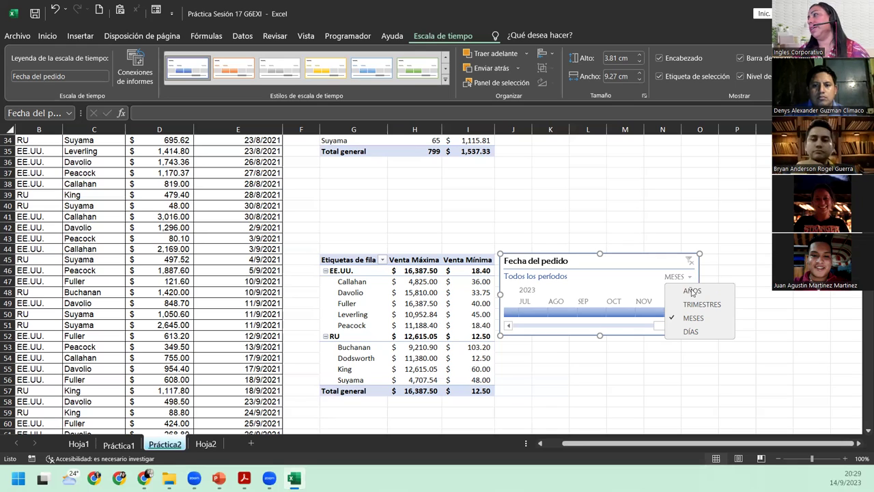
Set the timeline to AÑOS and filter the pivot to 2022 (maximum 11,188.40, minimum 12.50).
left_click(692, 291)
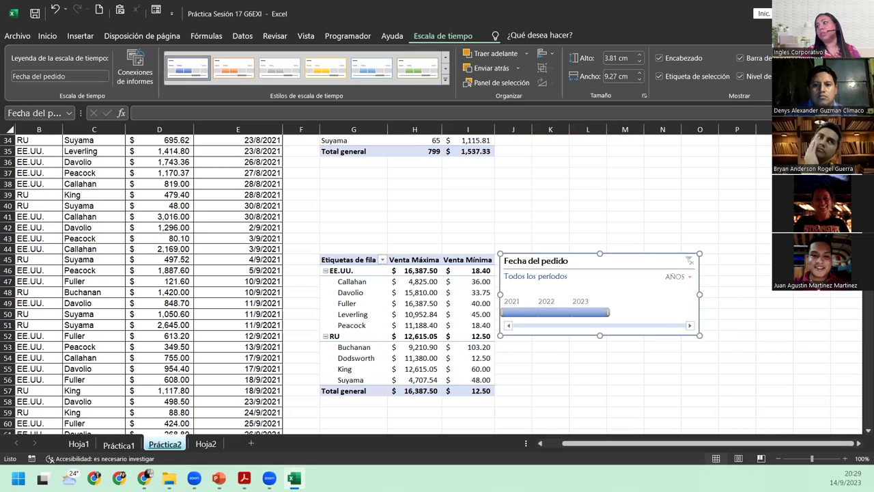
left_click(492, 53)
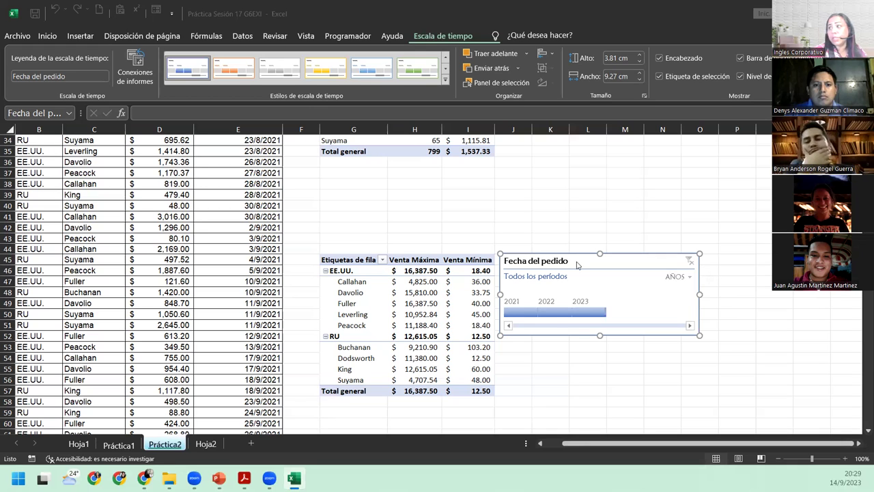
left_click(553, 314)
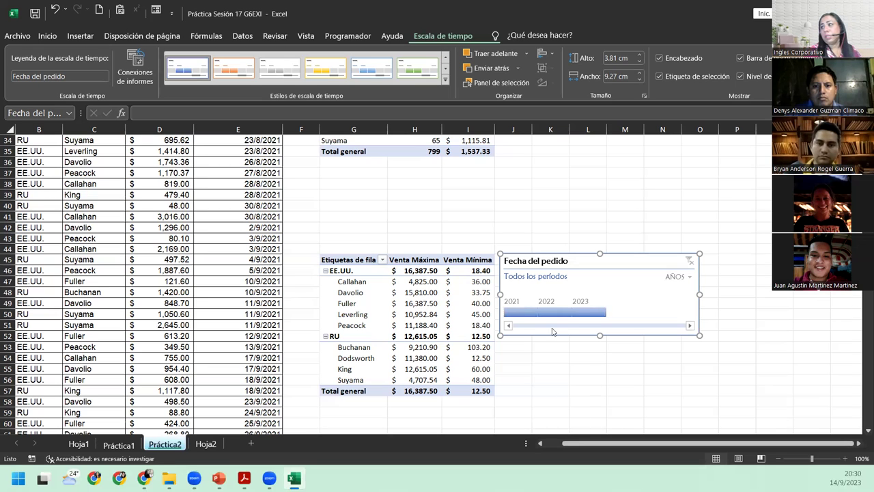
left_click(560, 313)
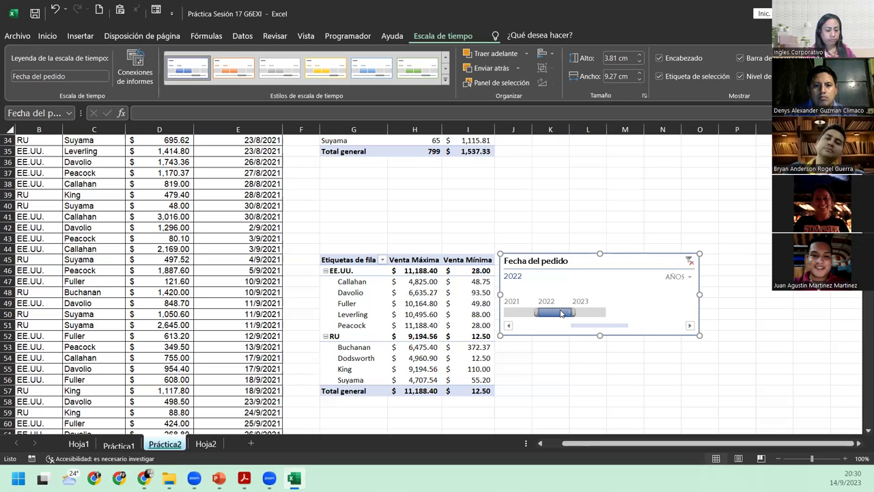
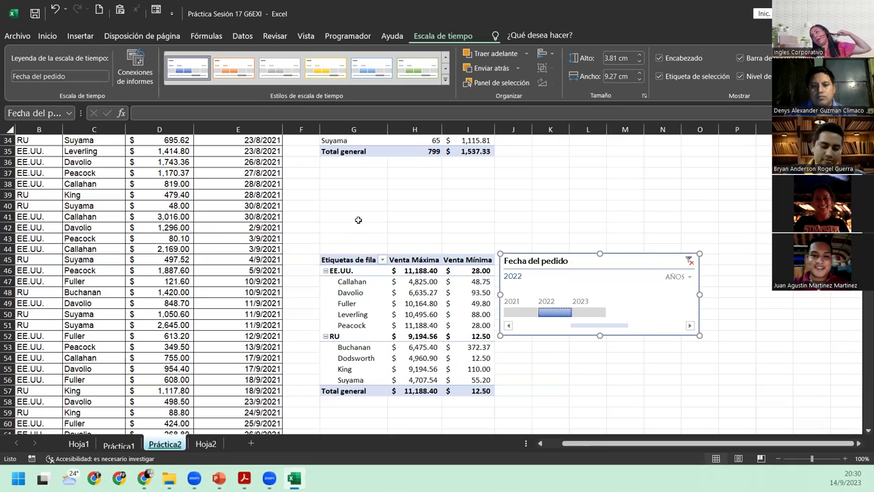
Filter the timeline to 2021 and switch its level from AÑOS to TRIMESTRES.
left_click(599, 314)
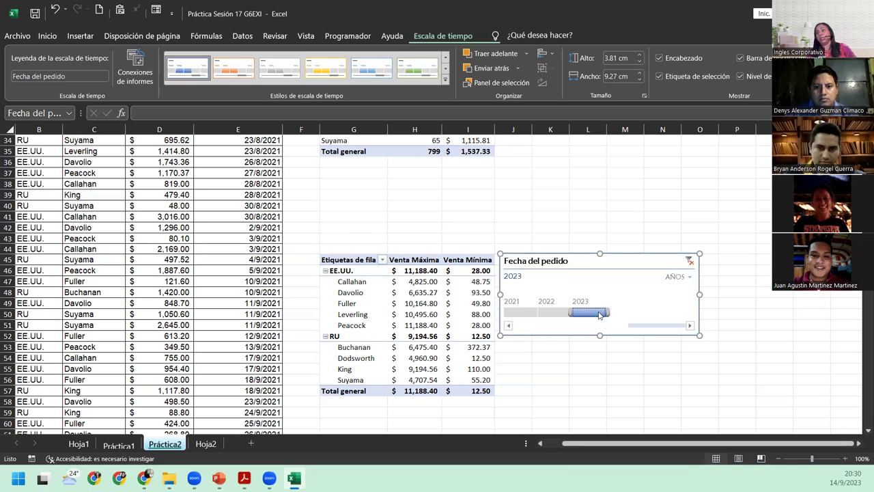
left_click(525, 314)
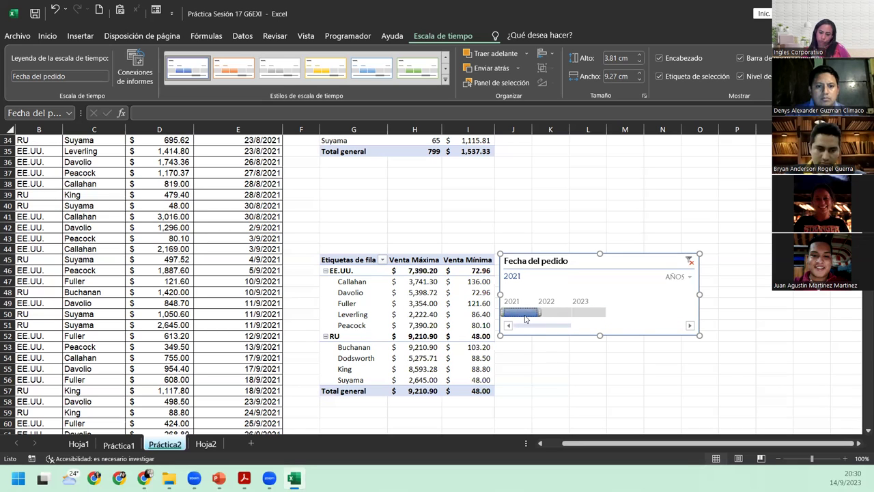
left_click(687, 278)
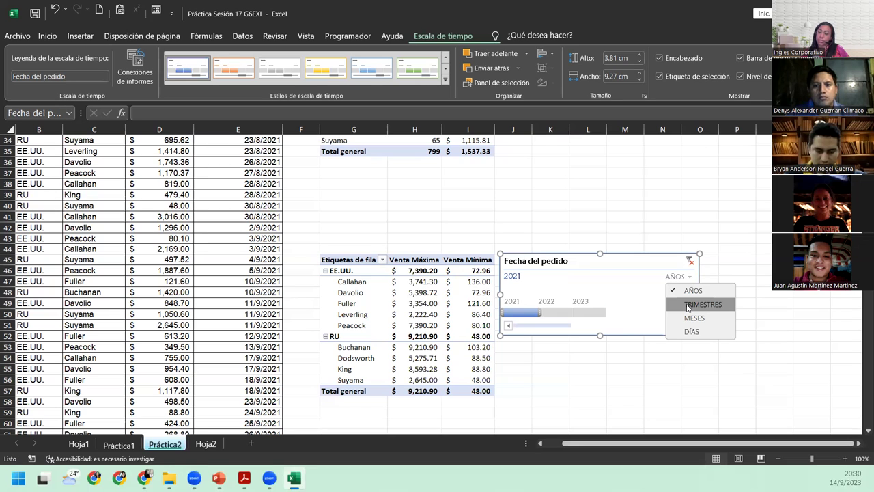
left_click(688, 309)
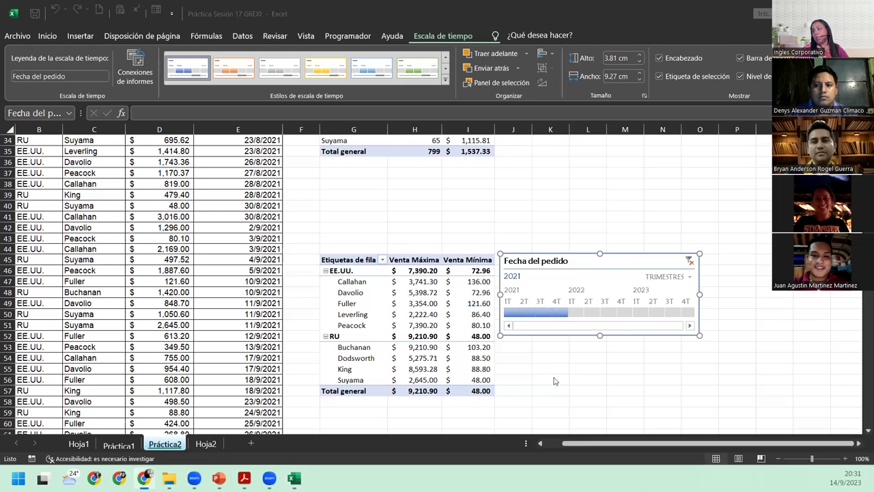
left_click(575, 313)
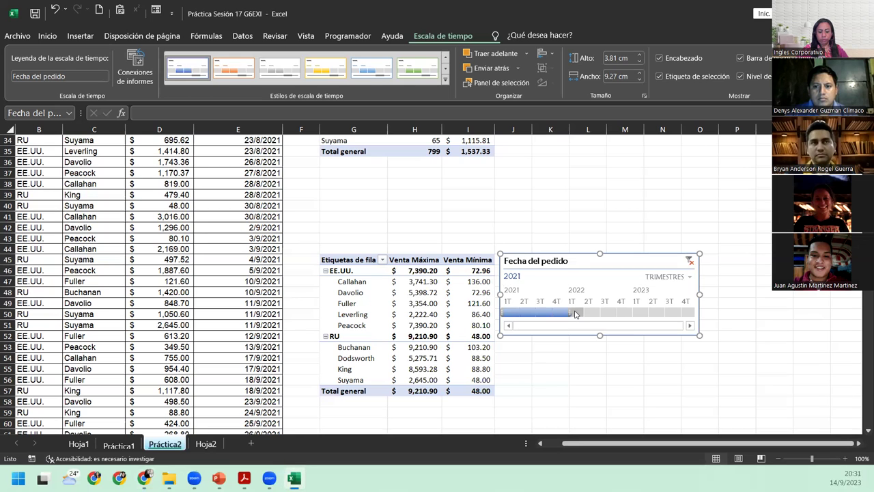
Try timeline quarter ranges, extending from 2T 2022 through 1T 2023.
left_click(585, 313)
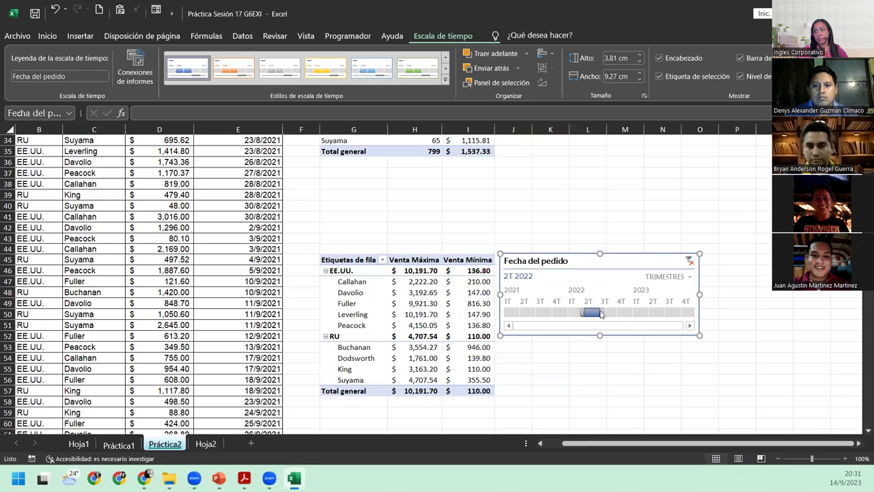
left_click_drag(601, 313, 616, 311)
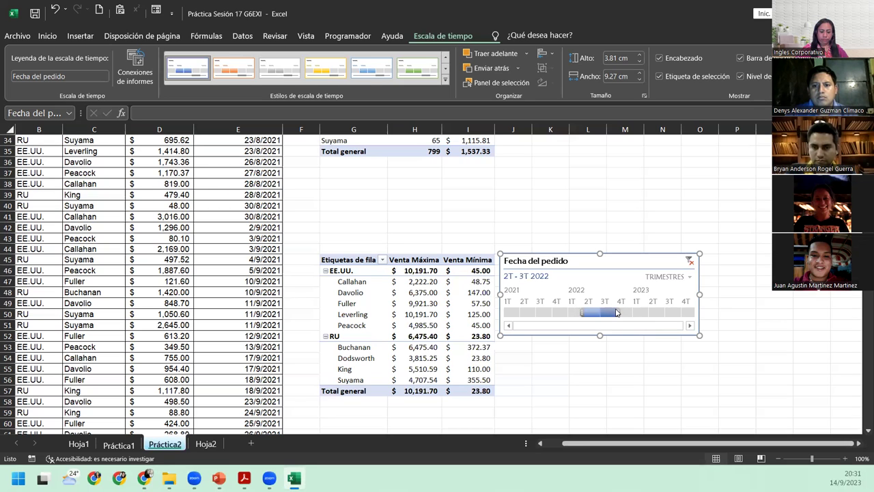
left_click_drag(617, 312, 635, 312)
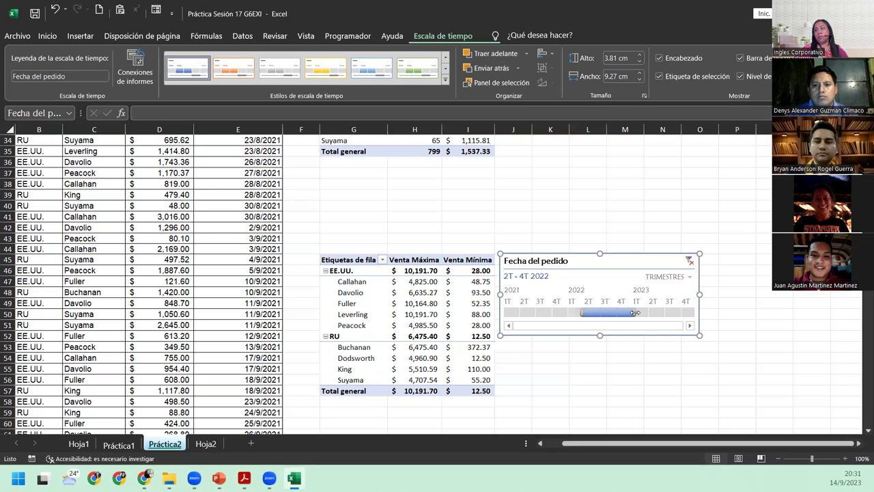
left_click_drag(645, 312, 636, 316)
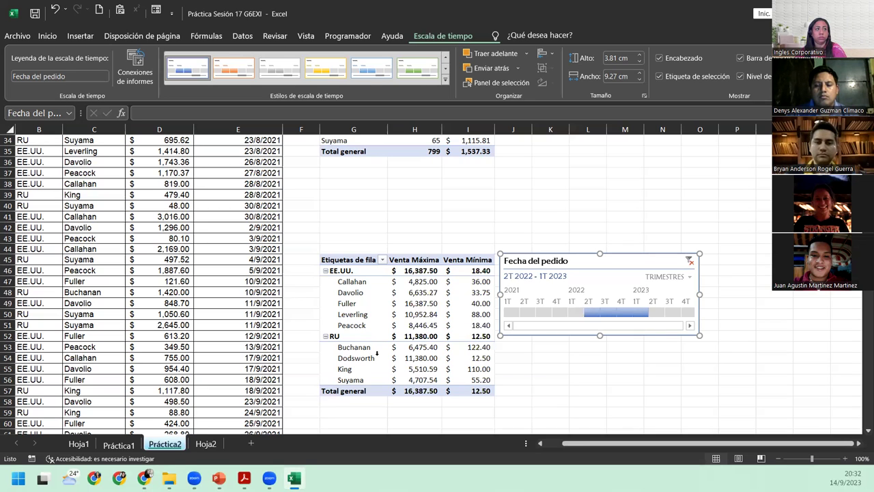
Try 4T and 3T 2023, then set the range to 4T 2022 – 1T 2023.
left_click(688, 316)
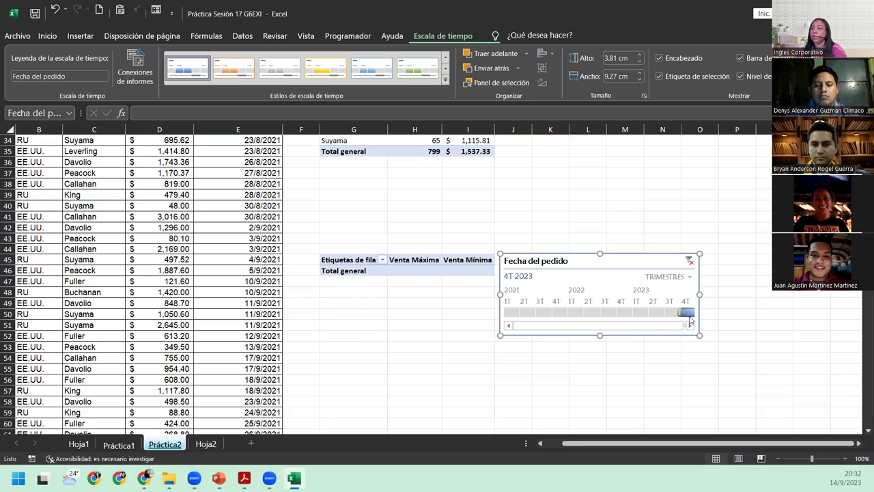
left_click(672, 313)
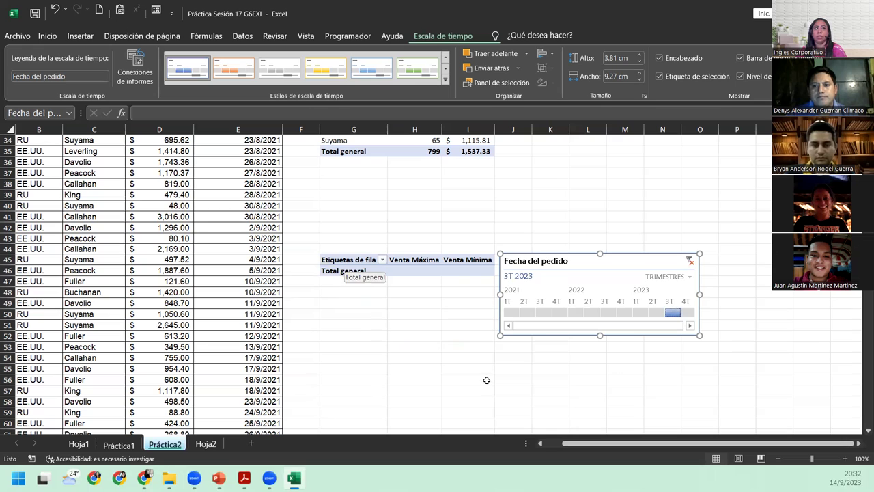
left_click_drag(666, 312, 631, 313)
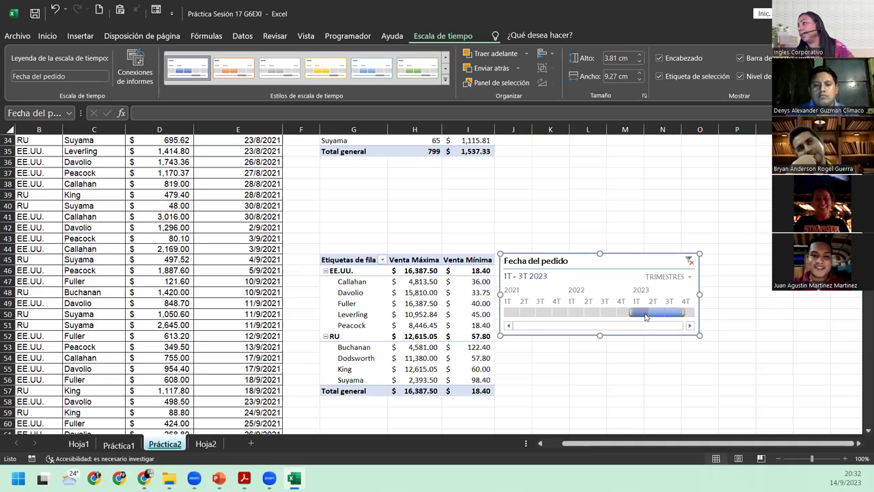
left_click_drag(638, 313, 633, 312)
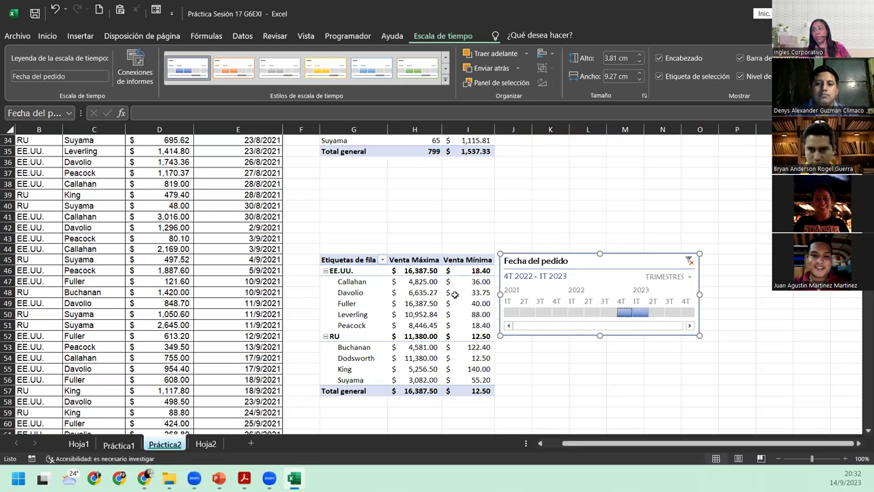
mouse_move(455, 294)
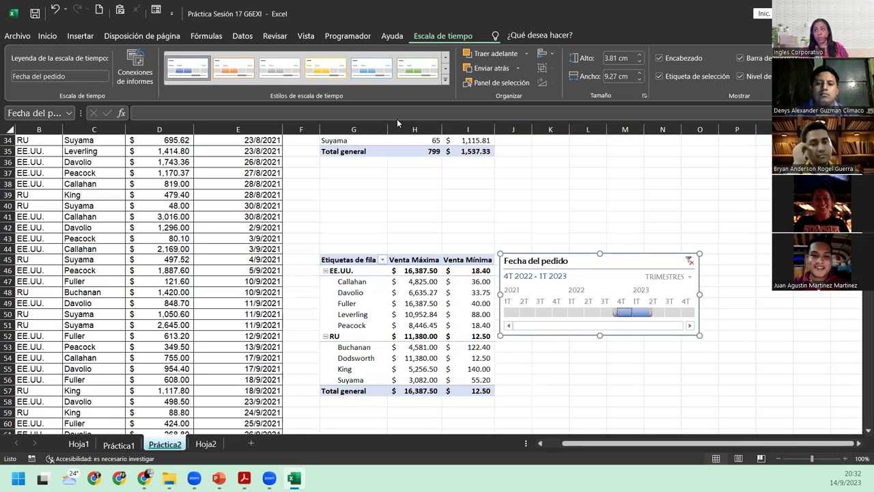
Apply the Verde claro 6 style from the Timeline Styles gallery to the Fecha del pedido timeline.
left_click(445, 80)
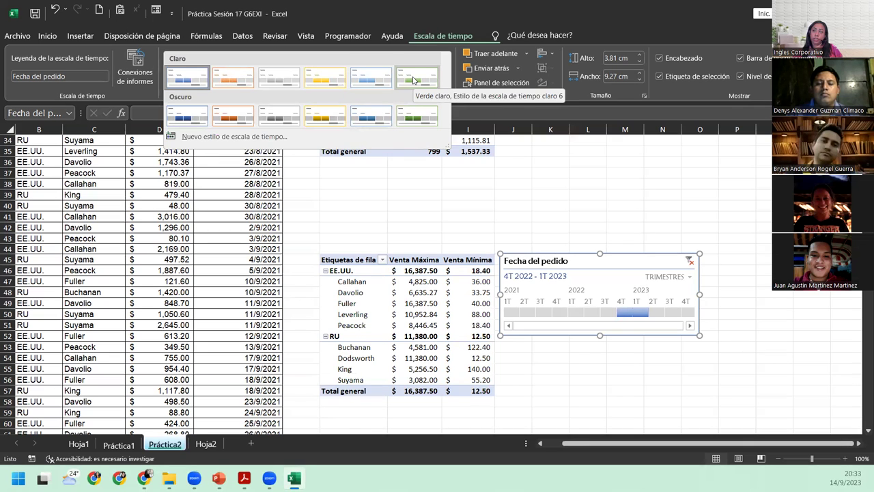
left_click(412, 80)
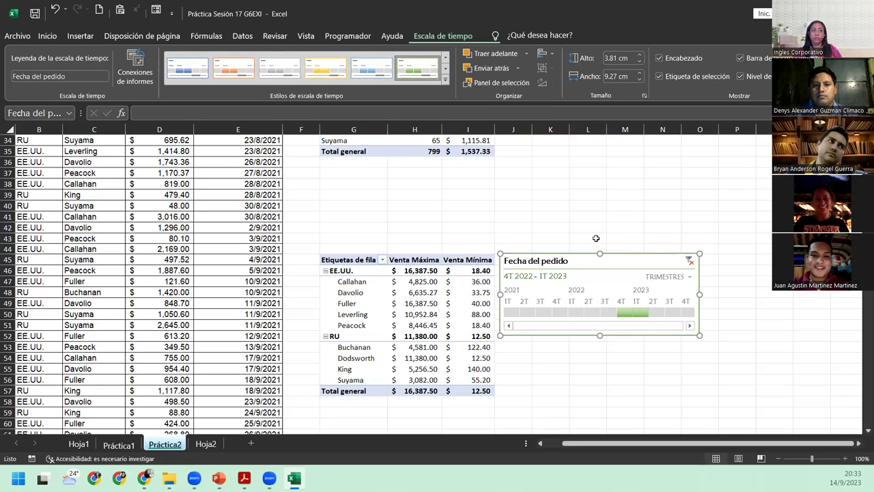
left_click(668, 278)
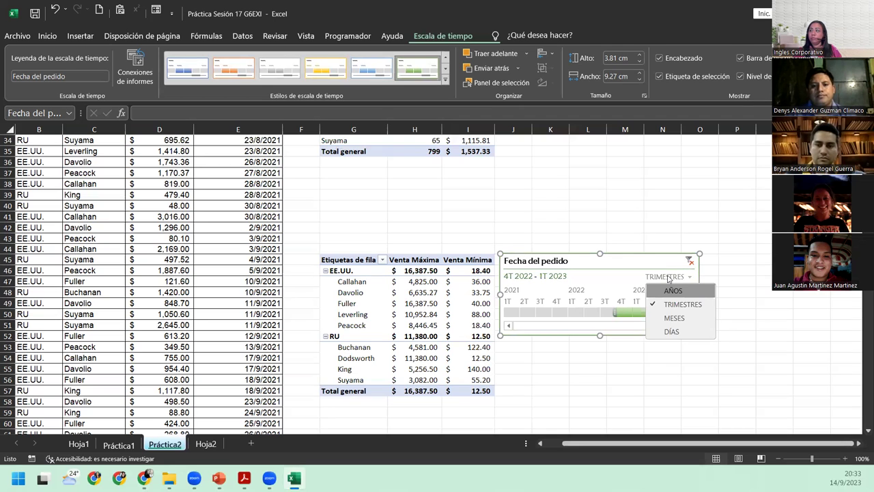
Set the timeline level to MESES and filter to September 2022.
left_click(669, 317)
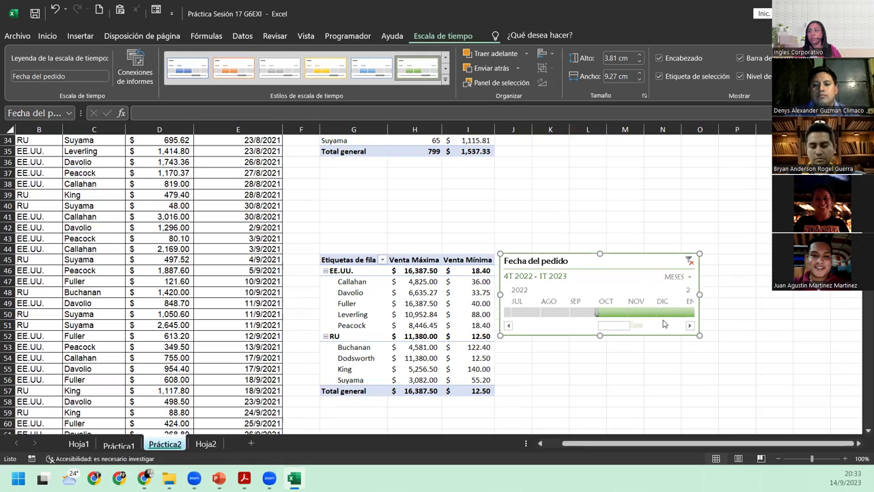
left_click(629, 313)
left_click(680, 313)
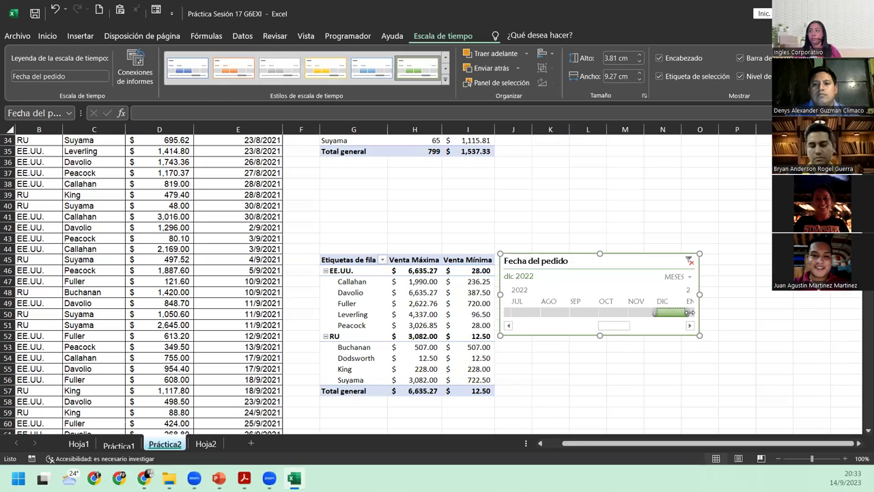
left_click(630, 314)
left_click(604, 313)
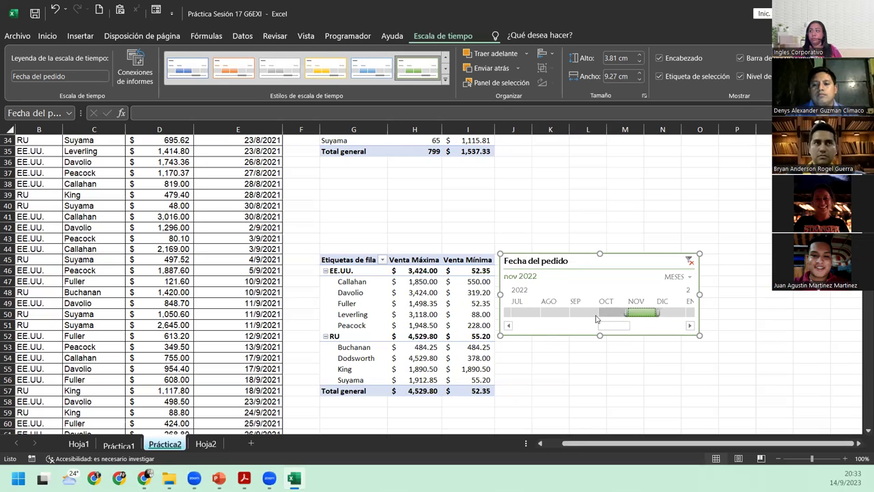
left_click(580, 312)
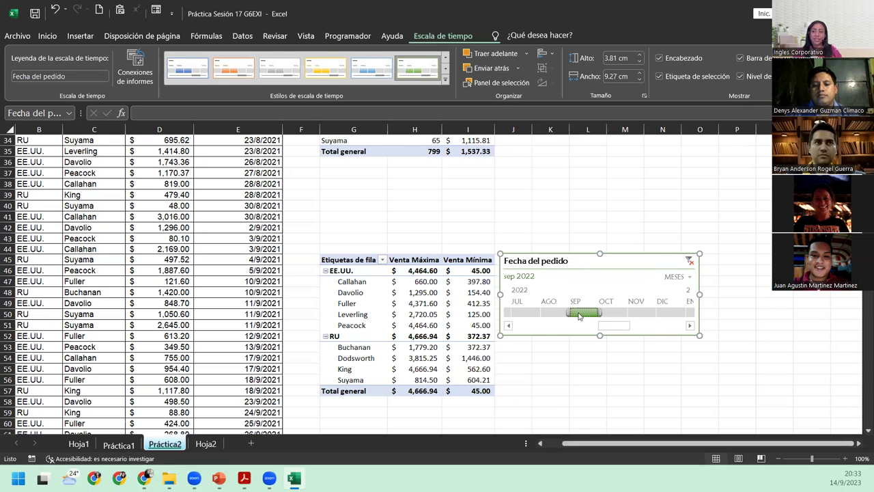
Check the months pivot and vendor pivot, reselecting the Fecha del pedido timeline.
scroll(418, 313, "down", 5)
scroll(416, 313, "down", 5)
scroll(414, 312, "up", 1)
scroll(414, 313, "up", 2)
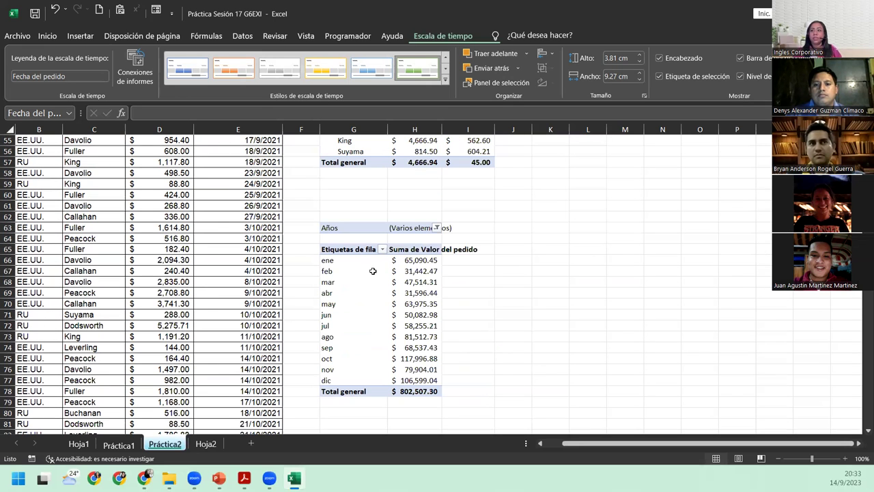
left_click(336, 292)
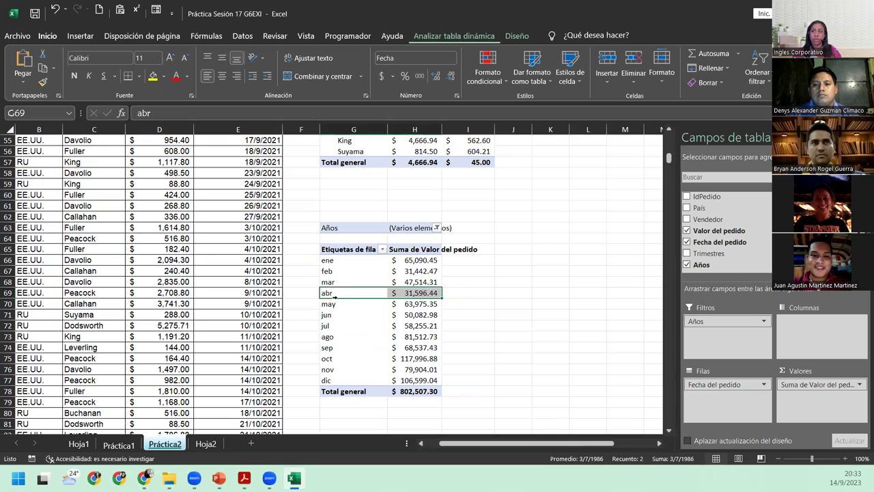
scroll(417, 270, "up", 5)
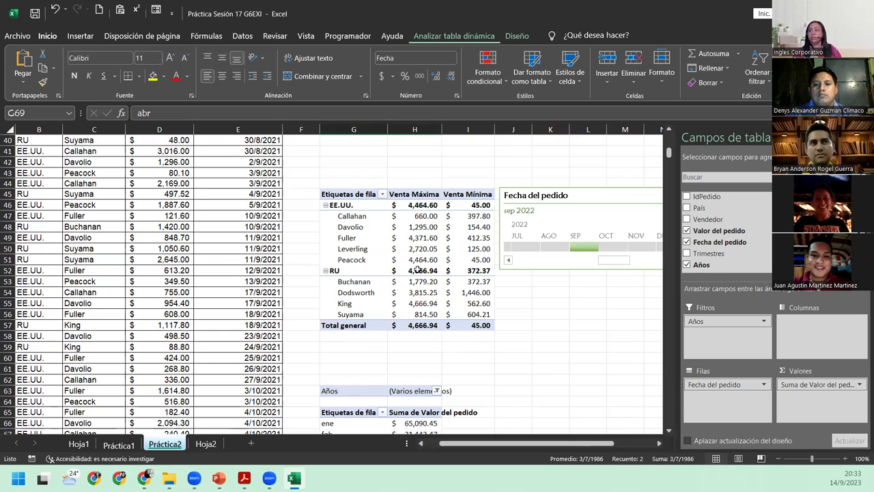
left_click(539, 203)
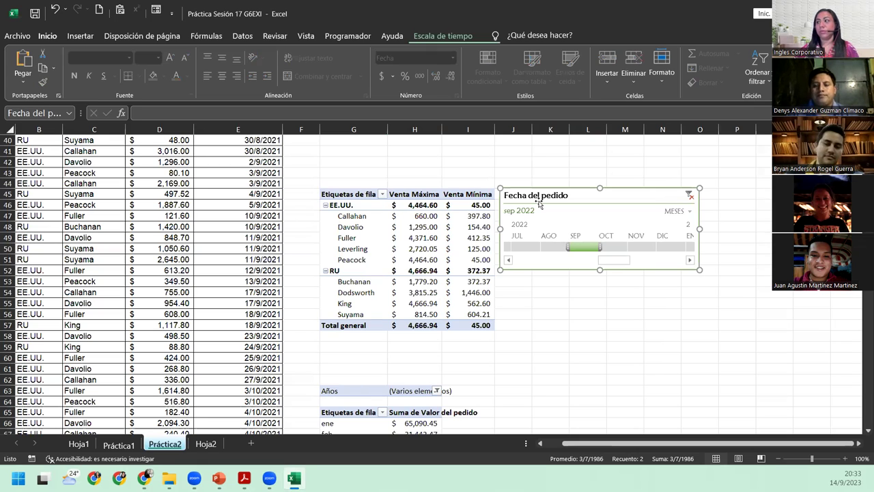
left_click(367, 305)
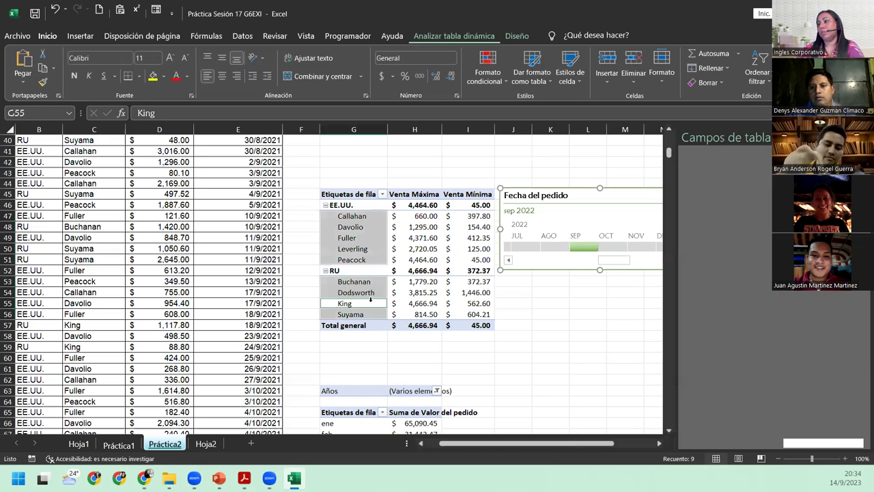
left_click(577, 209)
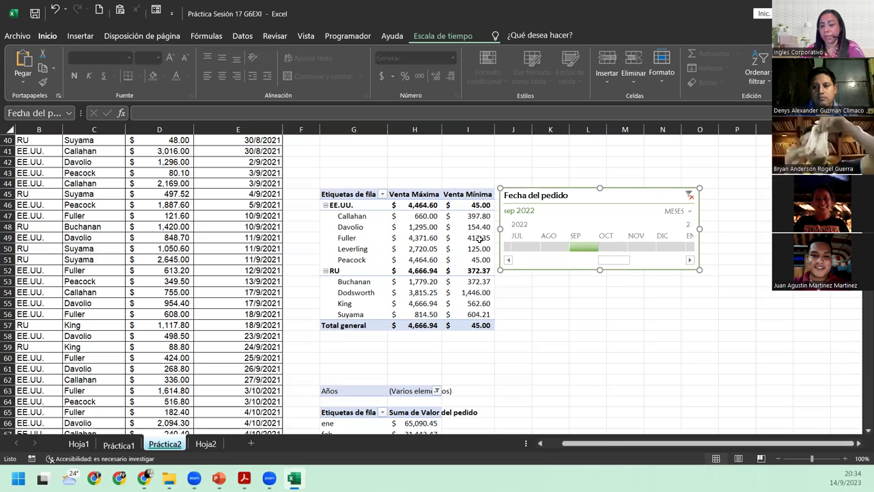
scroll(480, 238, "down", 6)
scroll(480, 237, "down", 2)
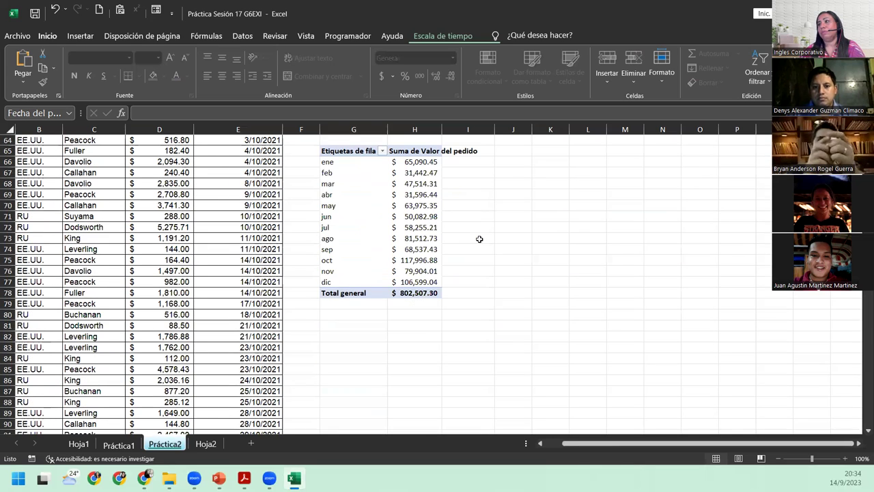
scroll(478, 239, "up", 1)
left_click(335, 237)
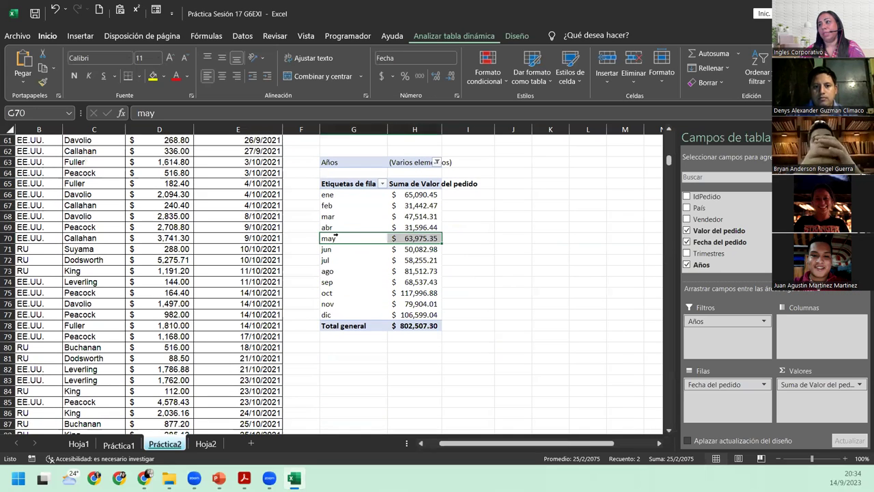
left_click(335, 216)
left_click(371, 285)
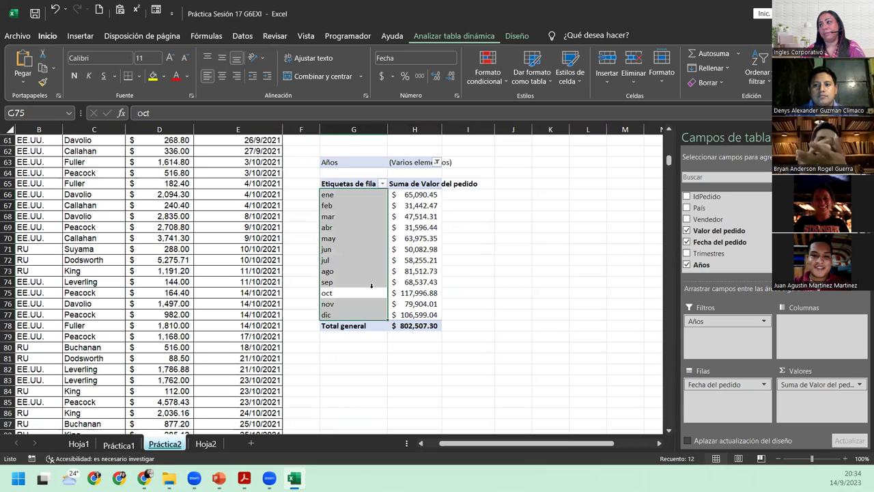
left_click(376, 281)
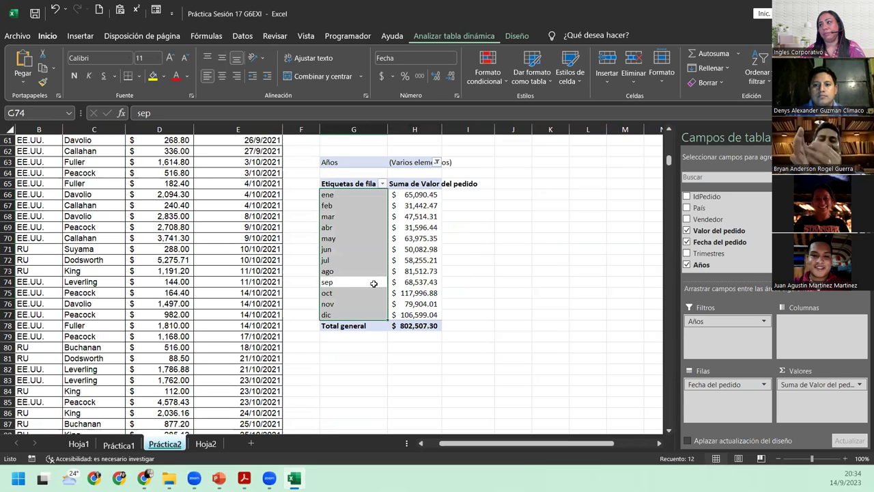
left_click(438, 162)
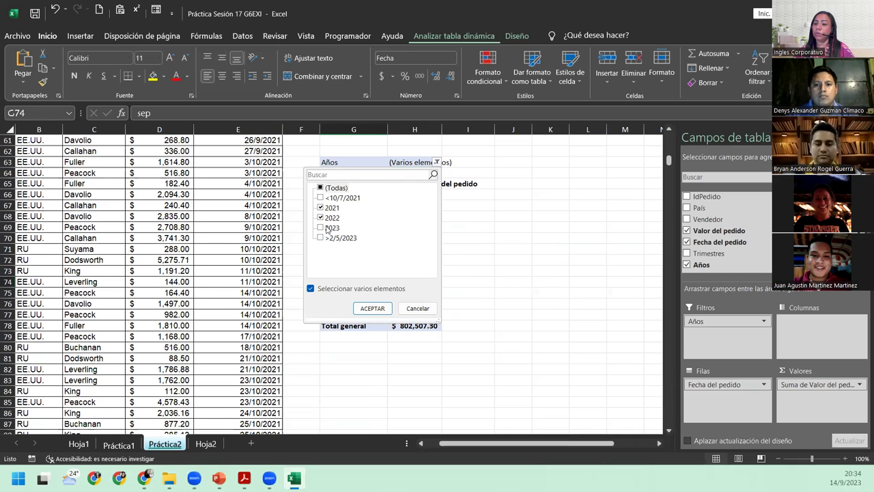
left_click(417, 308)
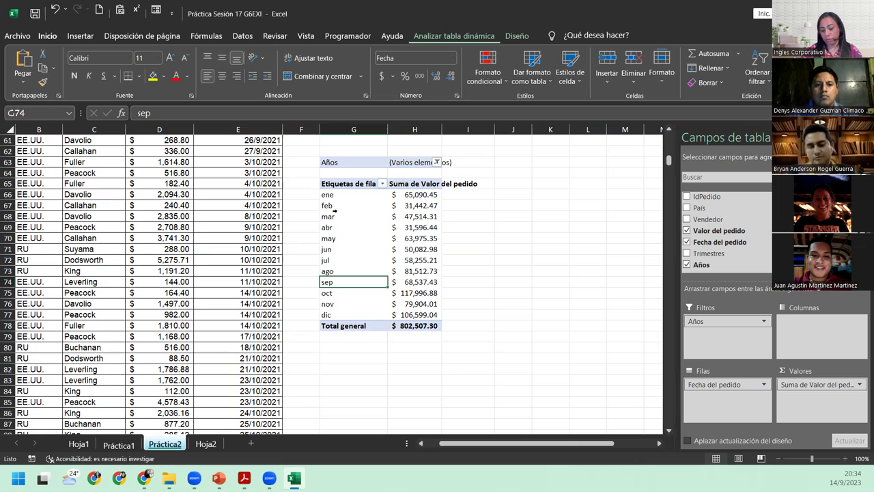
Move Años from Filtros to Columnas and include every year in the column filter.
left_click_drag(710, 321, 801, 334)
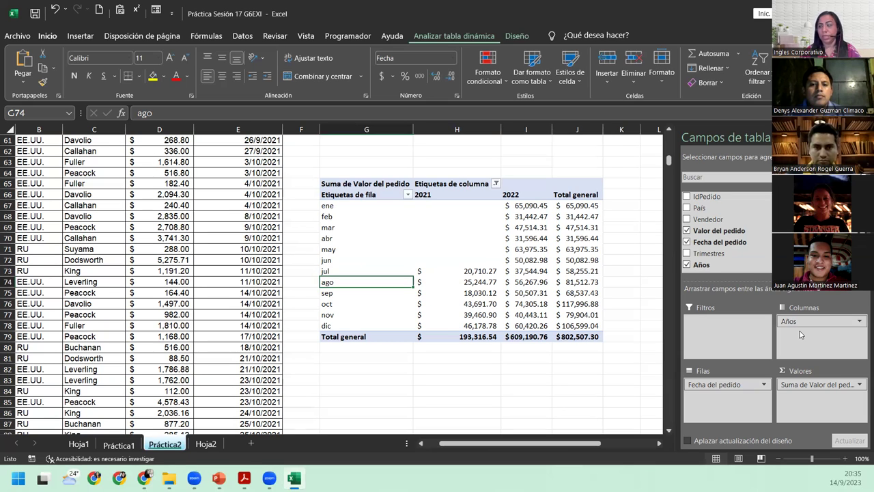
left_click(497, 184)
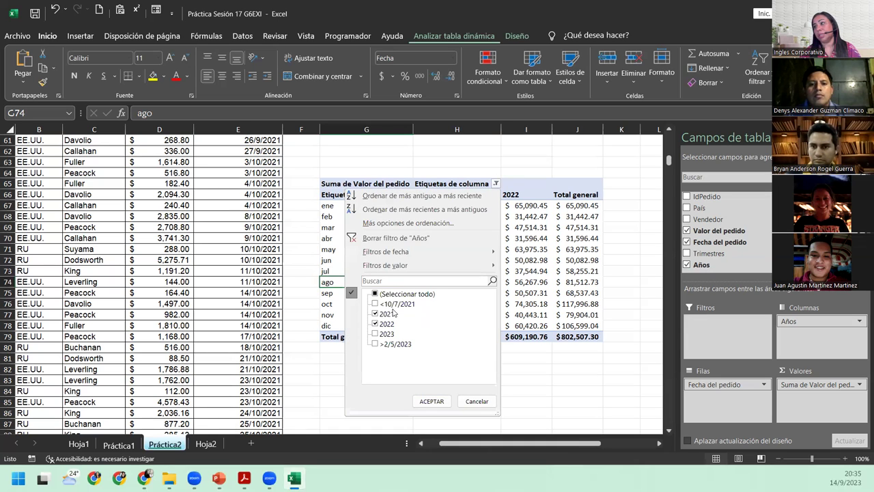
left_click(374, 294)
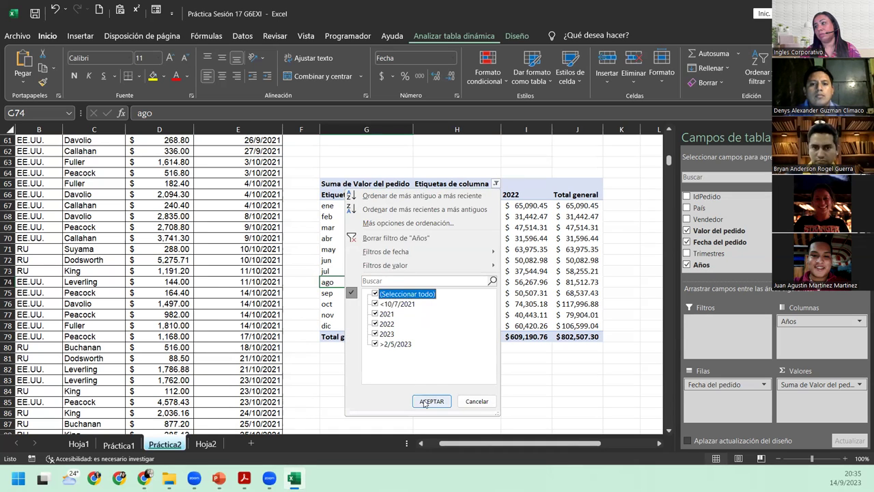
left_click(431, 401)
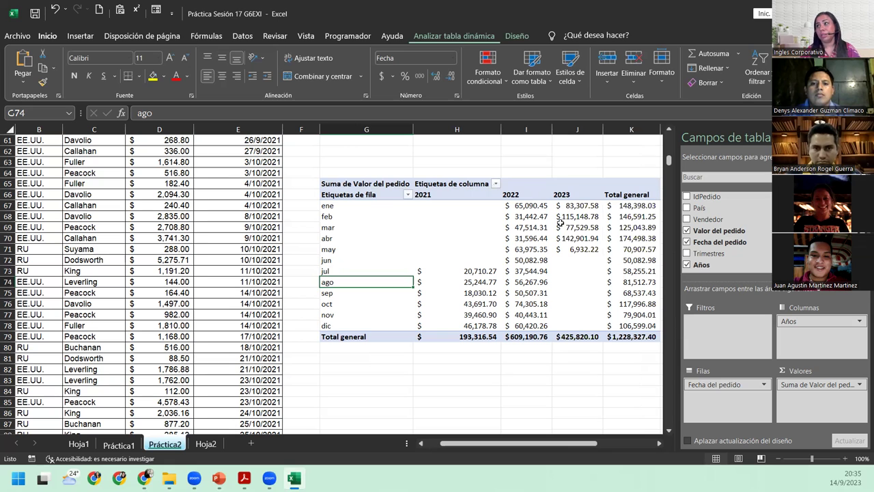
Select value cells, including the empty mar 2021 cell and the may 2023 total of 6,932.22.
left_click(659, 443)
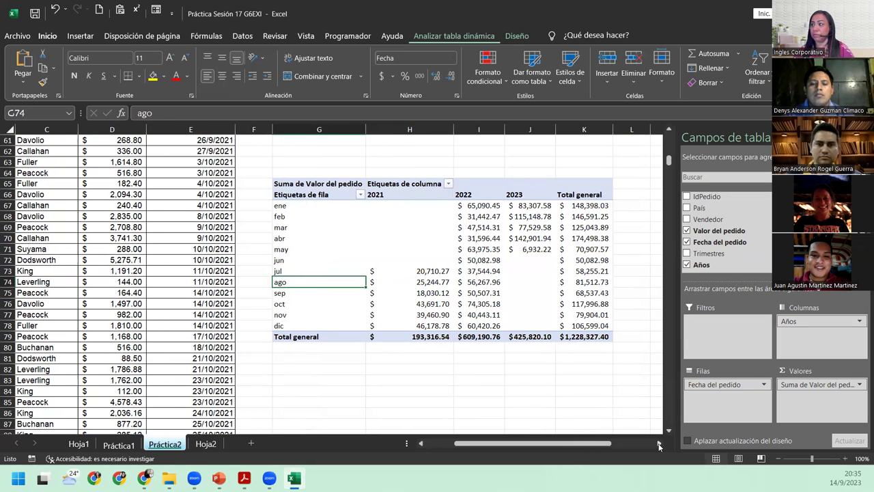
left_click(434, 228)
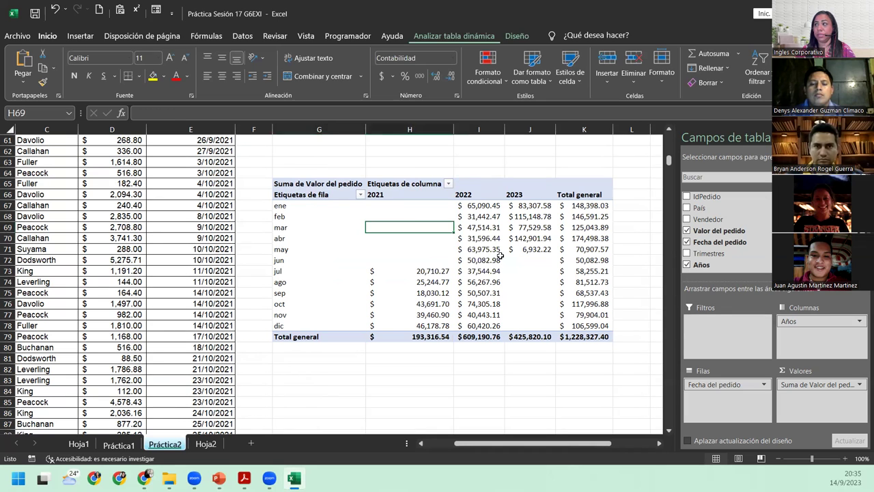
left_click(500, 258)
left_click(523, 248)
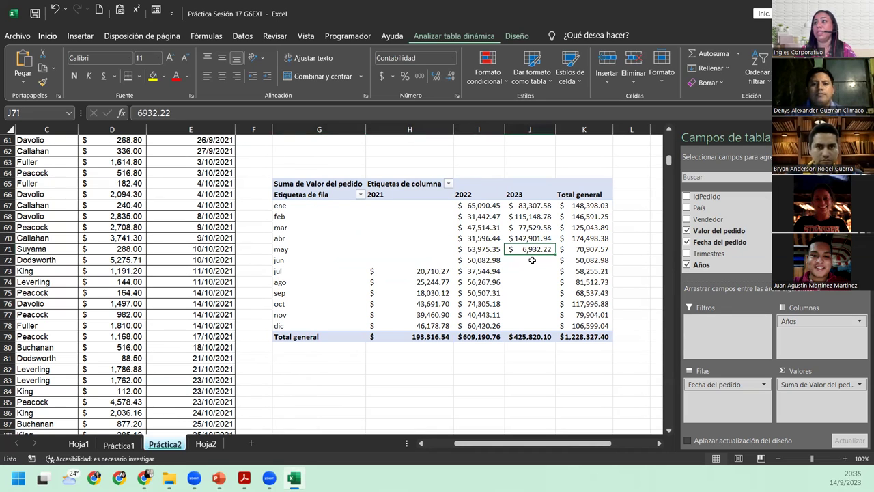
mouse_move(532, 261)
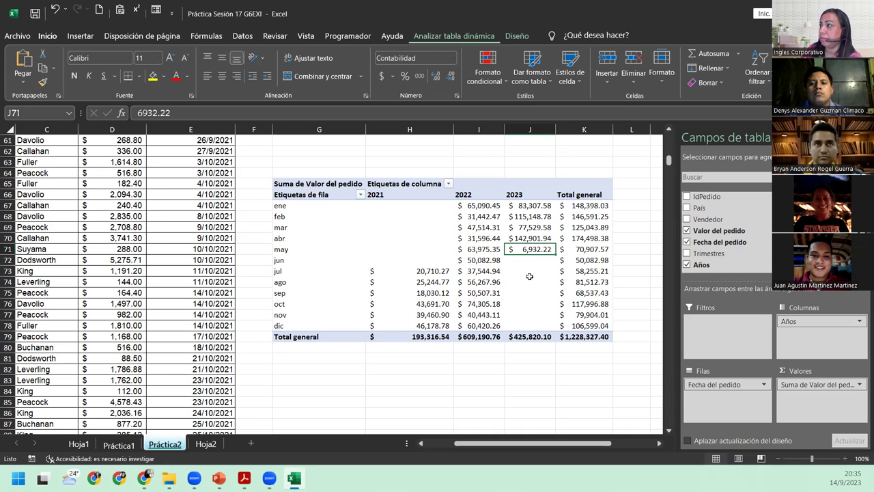
mouse_move(501, 247)
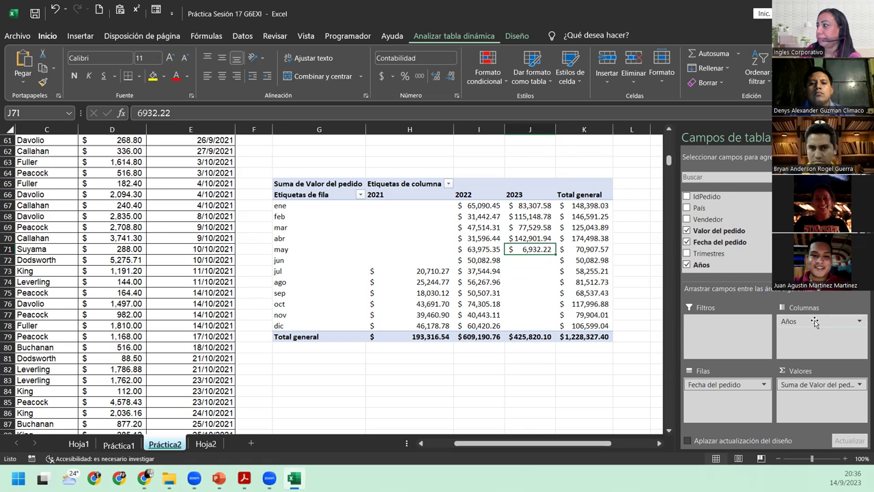
Move Años back to Filtros as (Todas) and select the ene row label.
left_click_drag(815, 322, 734, 322)
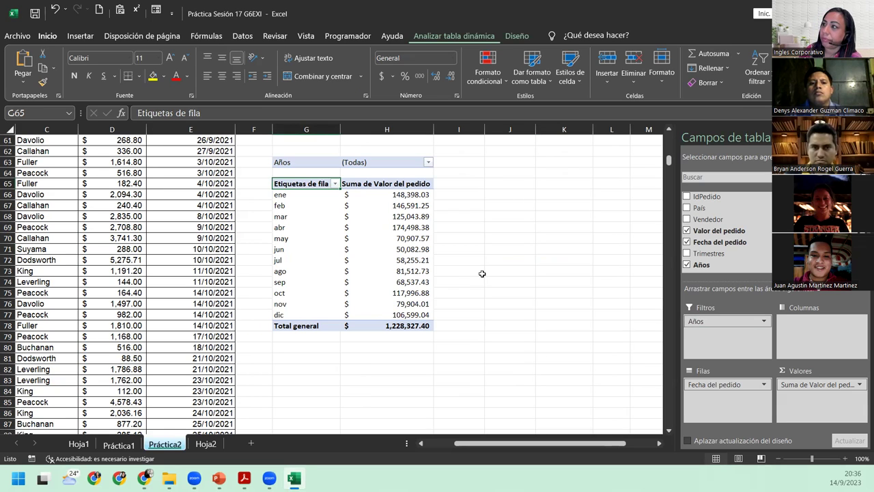
left_click(290, 196)
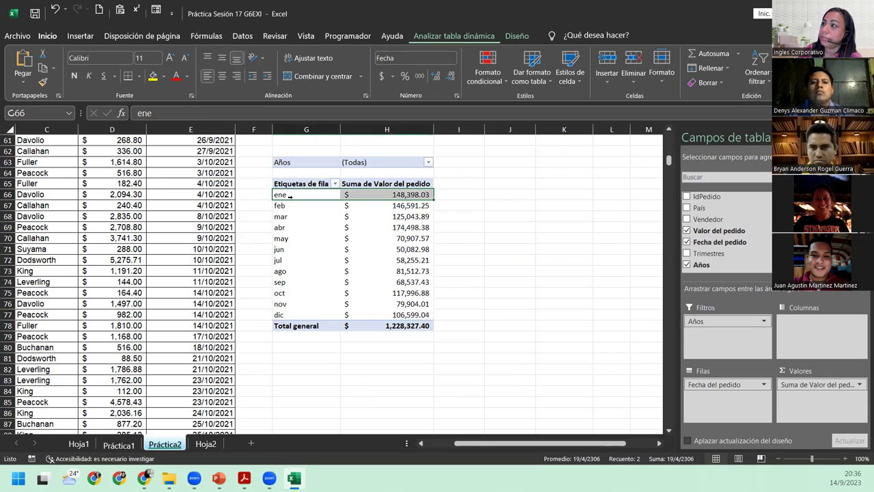
left_click(297, 196)
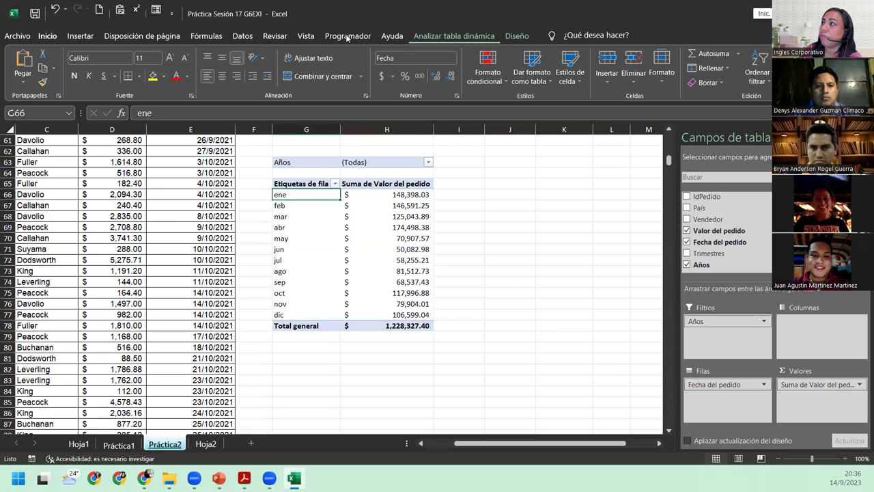
Show the Grupo dropdown on the Analizar tabla dinámica tab.
left_click(474, 36)
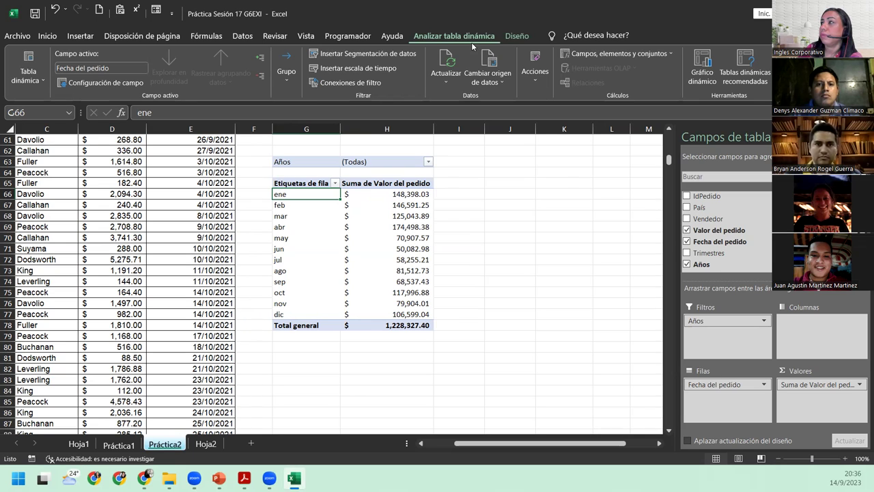
left_click(294, 86)
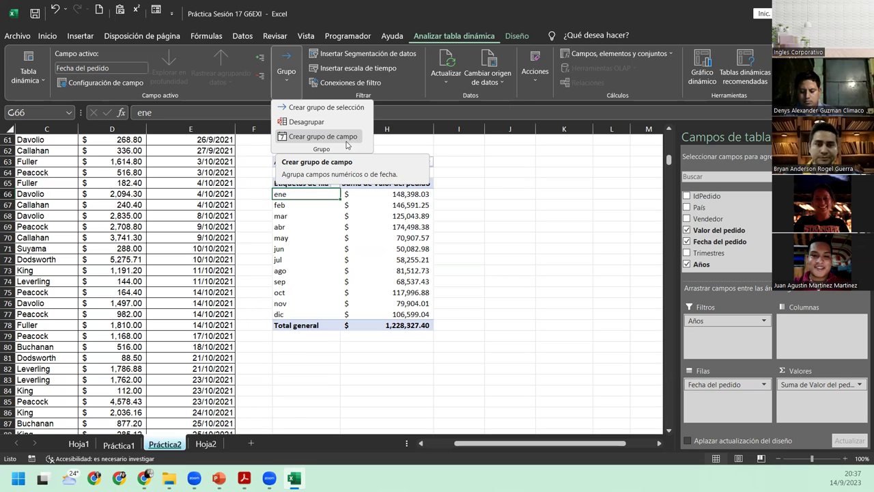
Group the order dates by Años only, then undo that grouping with Ctrl+Z.
left_click(348, 137)
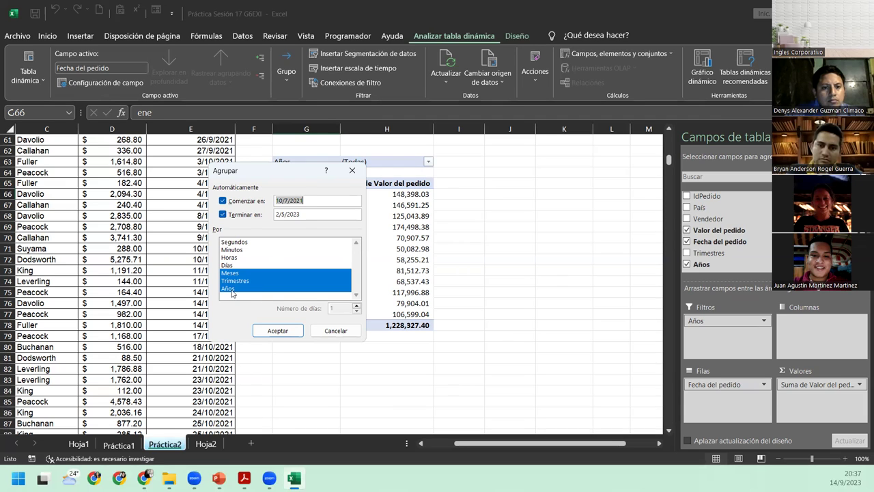
left_click(231, 289)
left_click(237, 273)
left_click(238, 280)
left_click(232, 289)
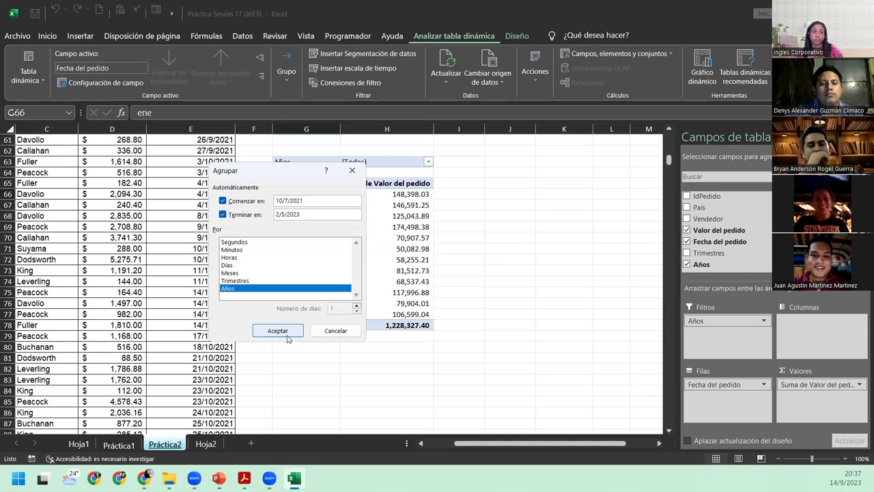
left_click(286, 334)
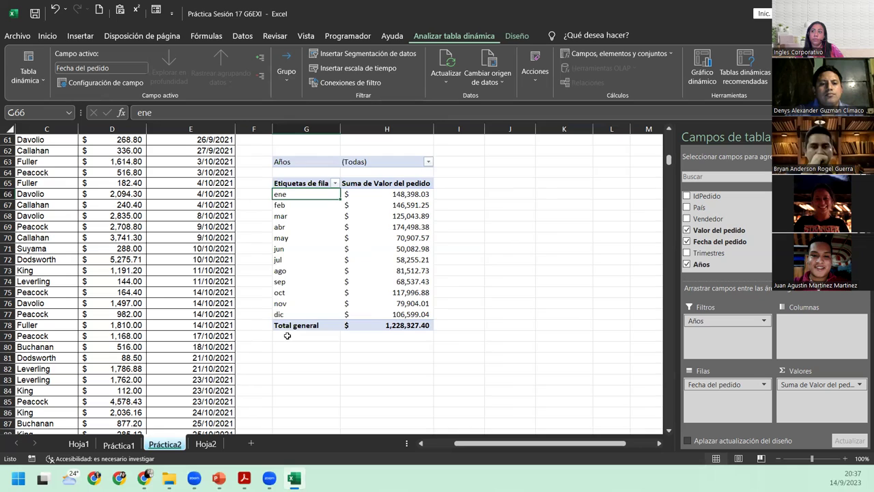
key("ctrl+z")
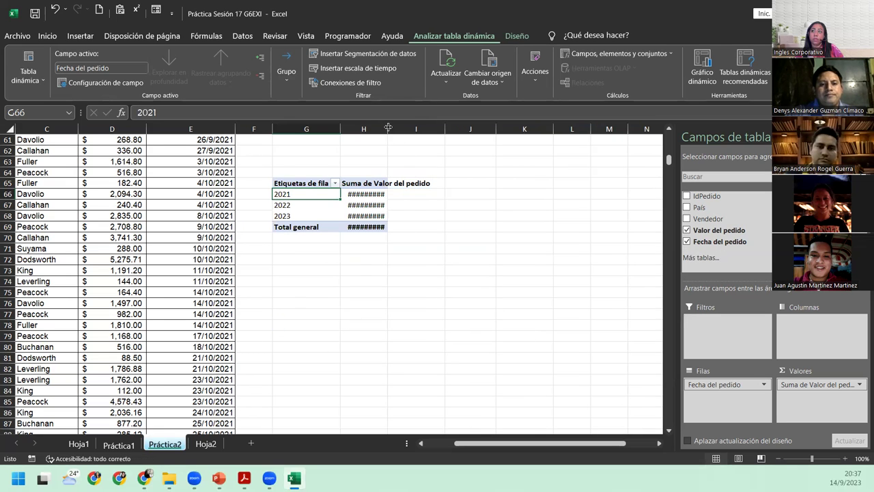
Autofit column H, group the order dates by Años and Meses, and autofit column H again.
double_click(388, 128)
left_click(302, 205)
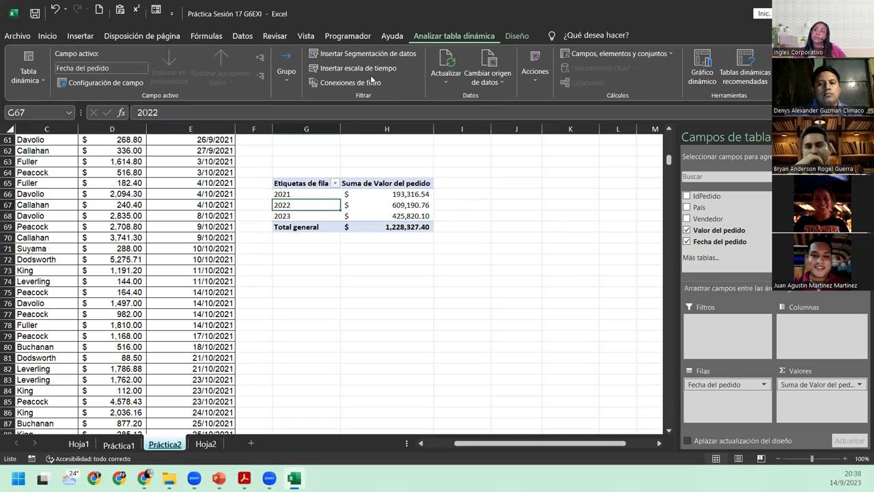
left_click(282, 76)
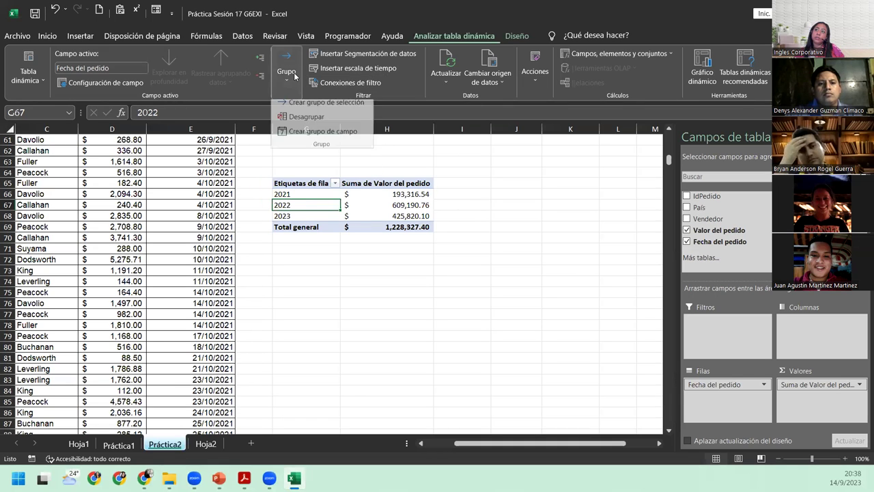
left_click(308, 138)
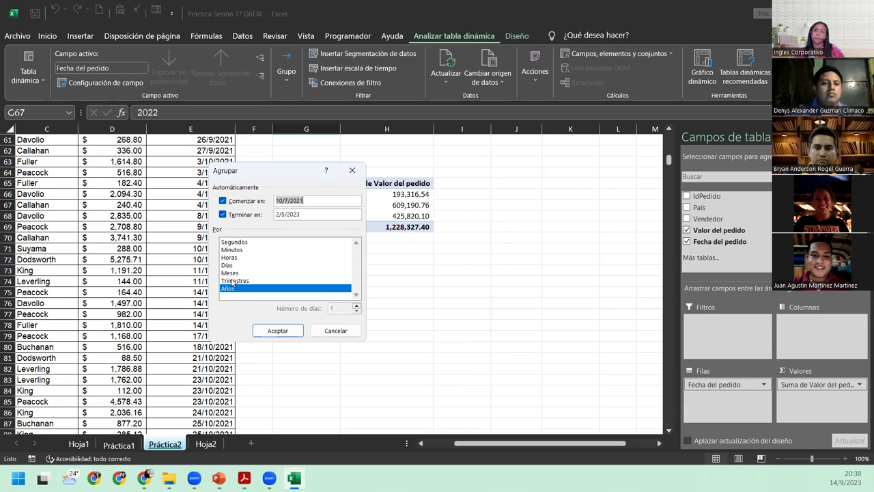
left_click(234, 274)
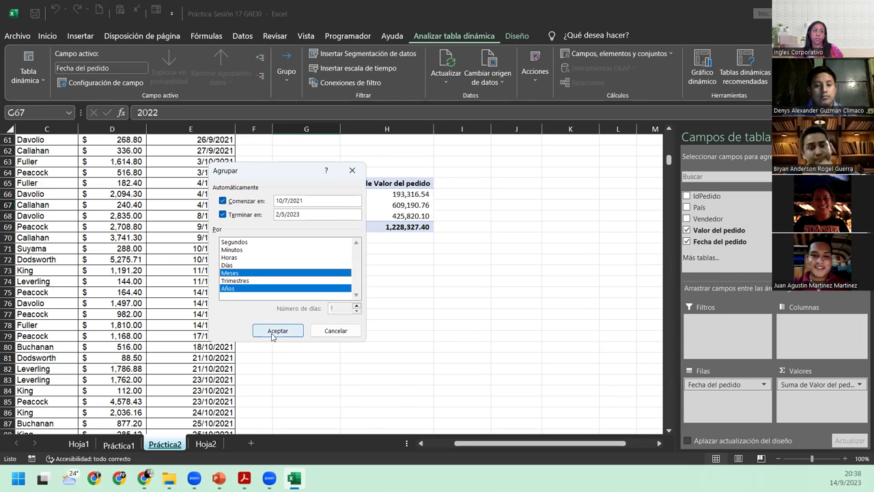
left_click(271, 332)
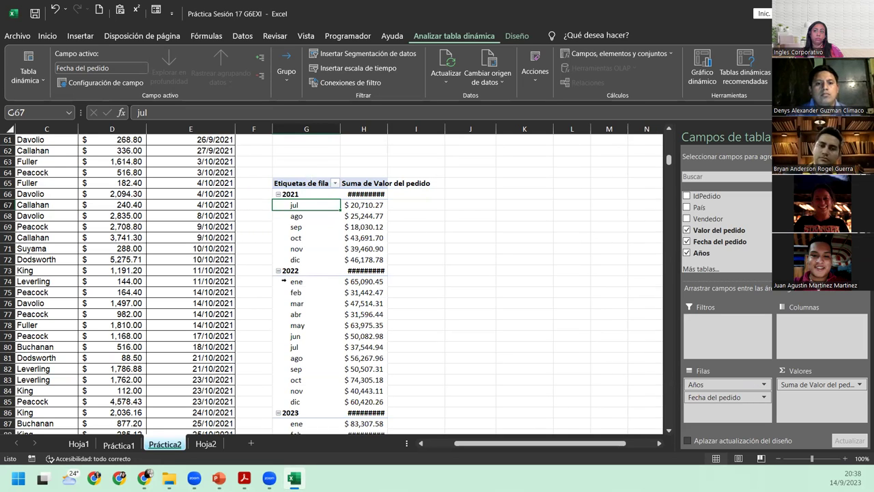
double_click(388, 127)
Scroll through the grouped pivot to review the 2021, 2022 and 2023 subtotals.
scroll(386, 231, "down", 1)
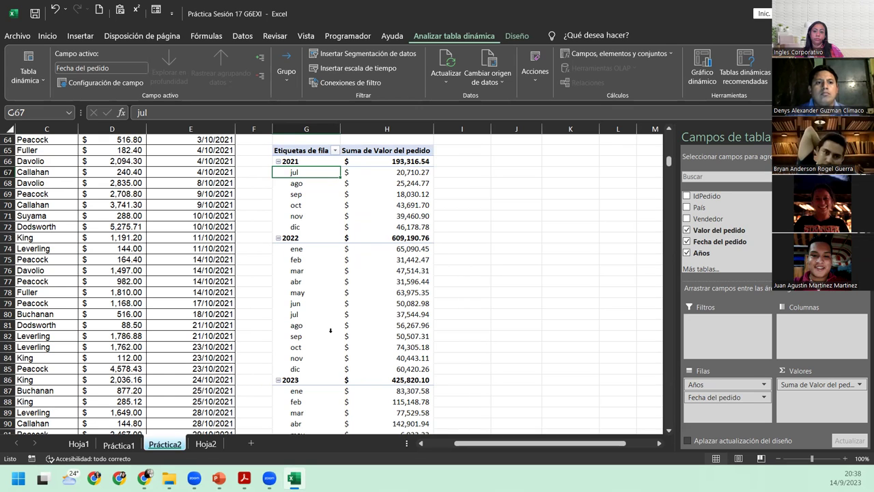
scroll(332, 292, "down", 3)
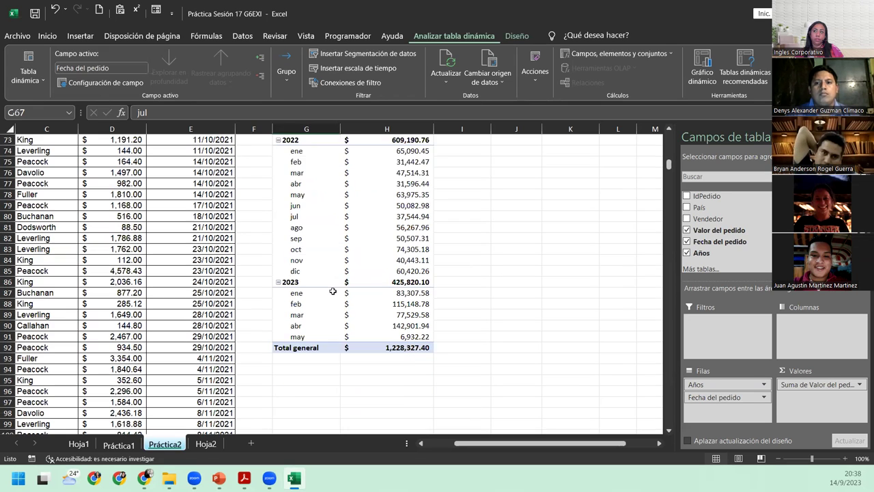
scroll(333, 292, "up", 4)
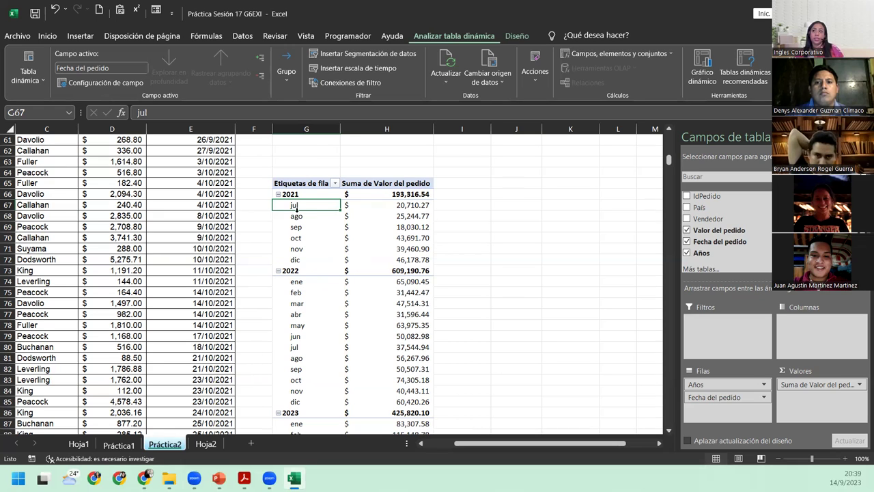
Reopen the Agrupar date-grouping dialog, close it unchanged, and select the 'ago' month label.
left_click(285, 78)
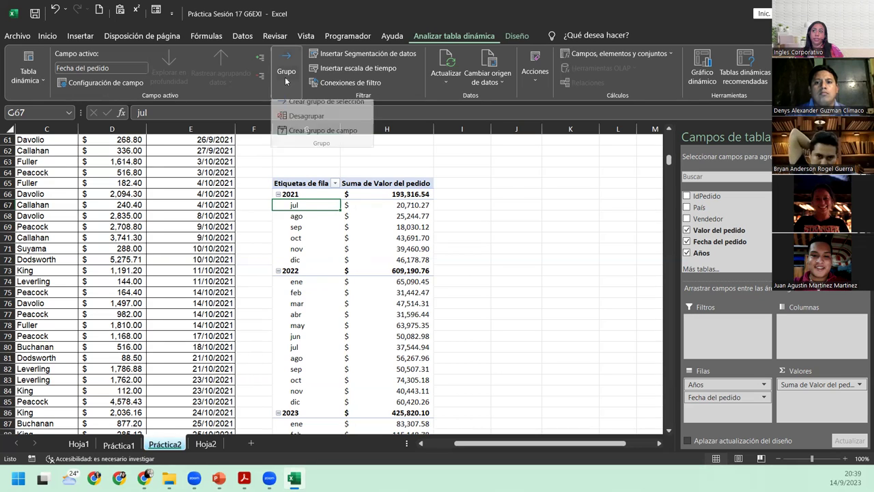
left_click(317, 136)
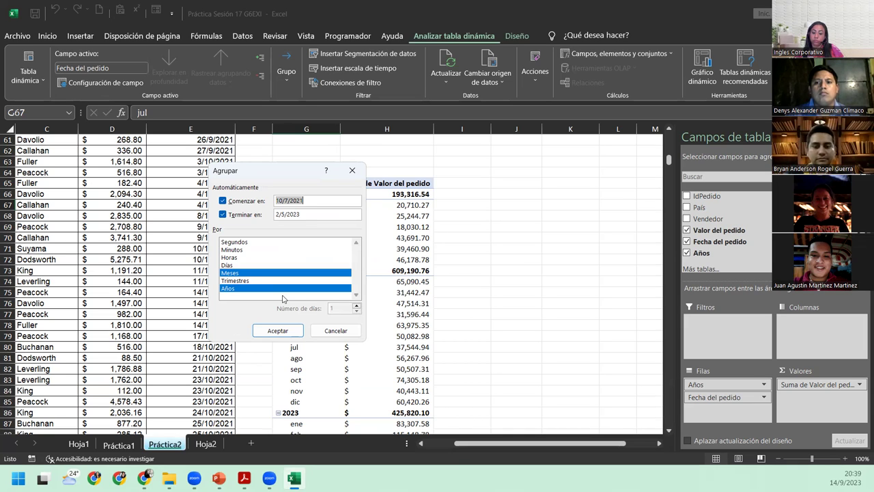
left_click(350, 173)
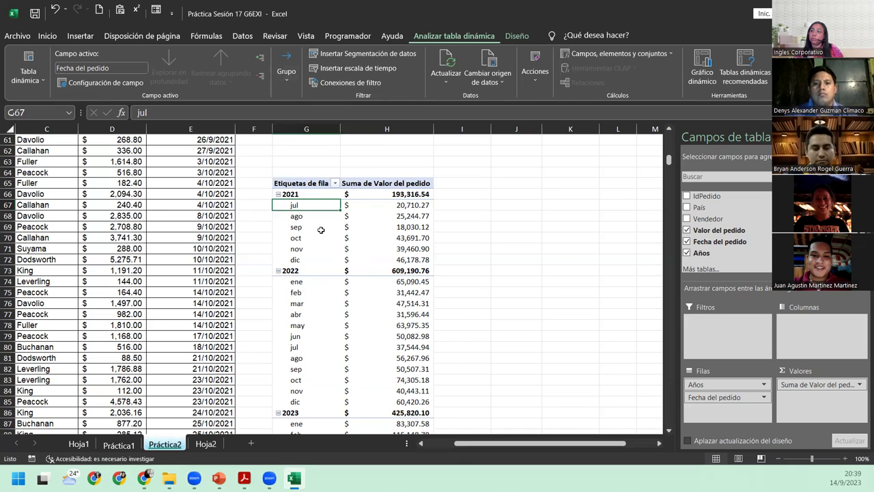
left_click(301, 217)
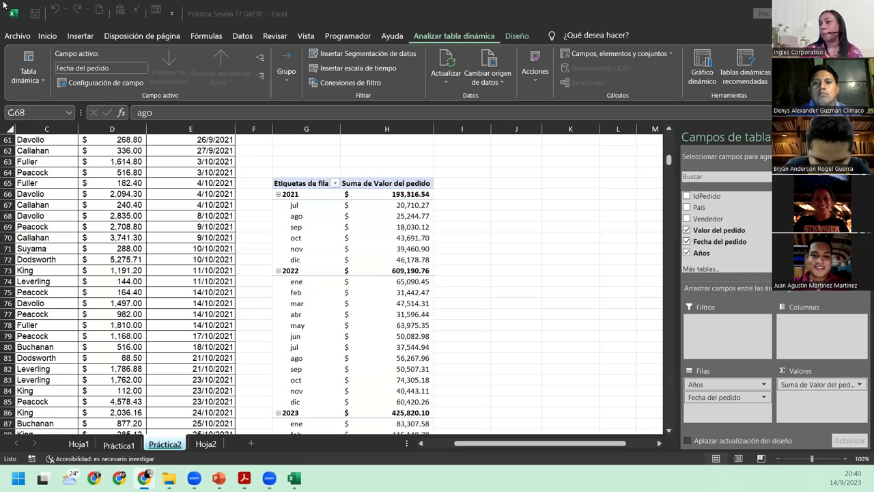
left_click(318, 220)
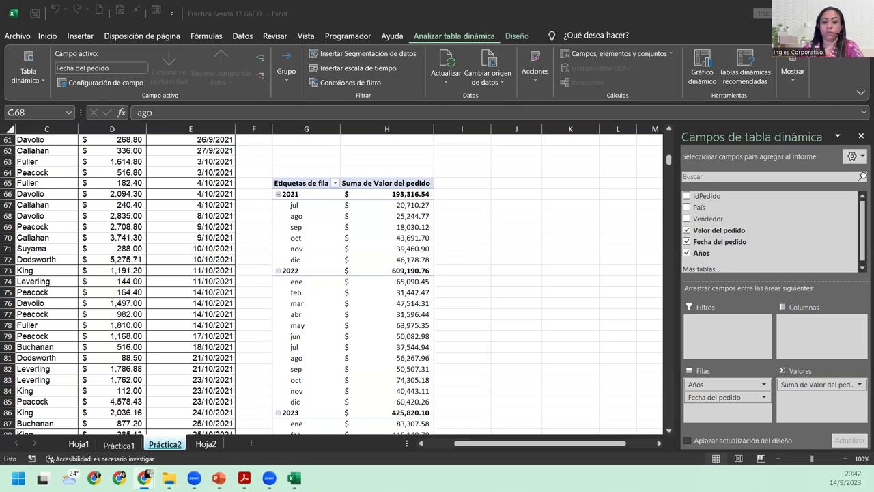
Regroup the pivot's order dates by Meses and Años via Crear grupo de campo.
left_click(300, 216)
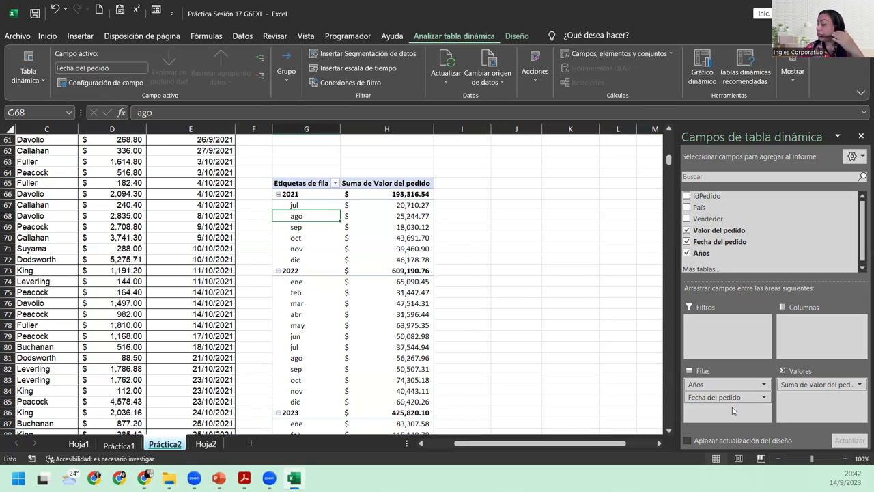
left_click(290, 85)
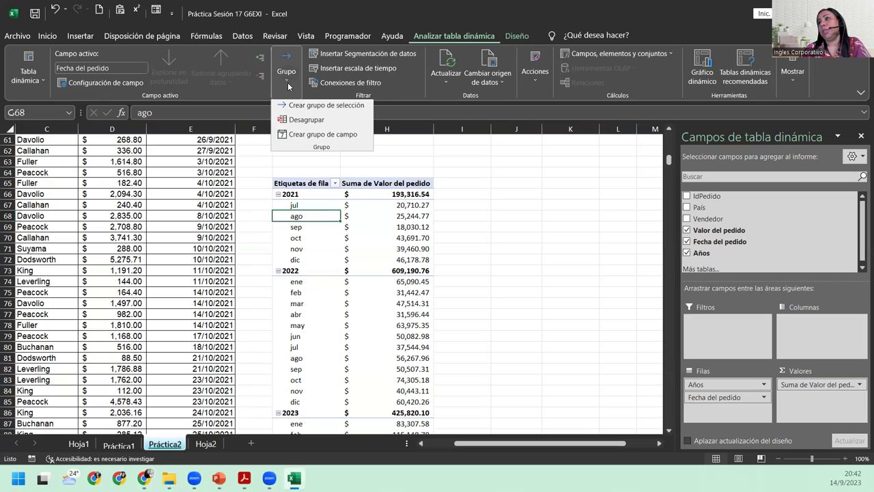
left_click(316, 137)
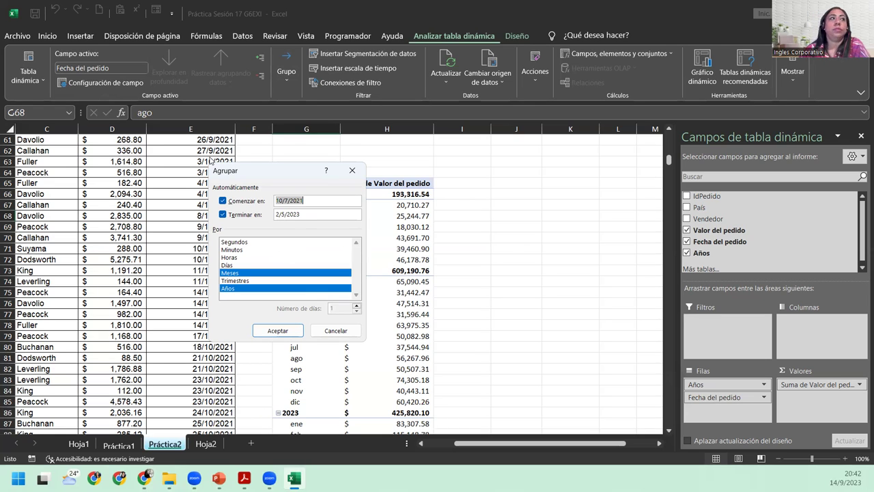
left_click(293, 332)
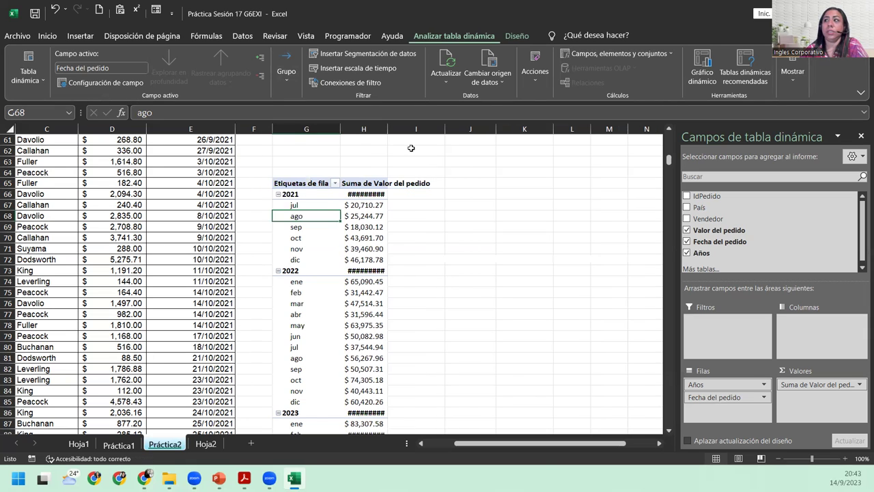
Autofit column H so the yearly subtotals show 193,316.54, 609,190.76 and 425,820.10.
double_click(388, 129)
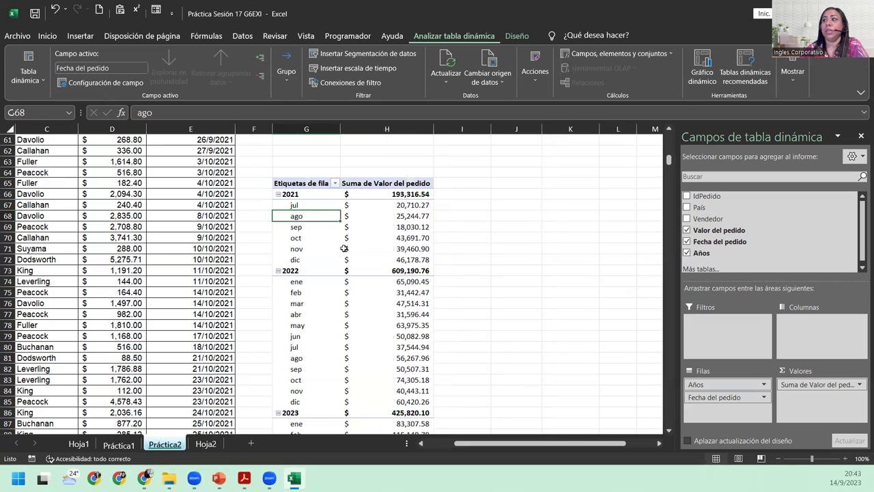
left_click(327, 211)
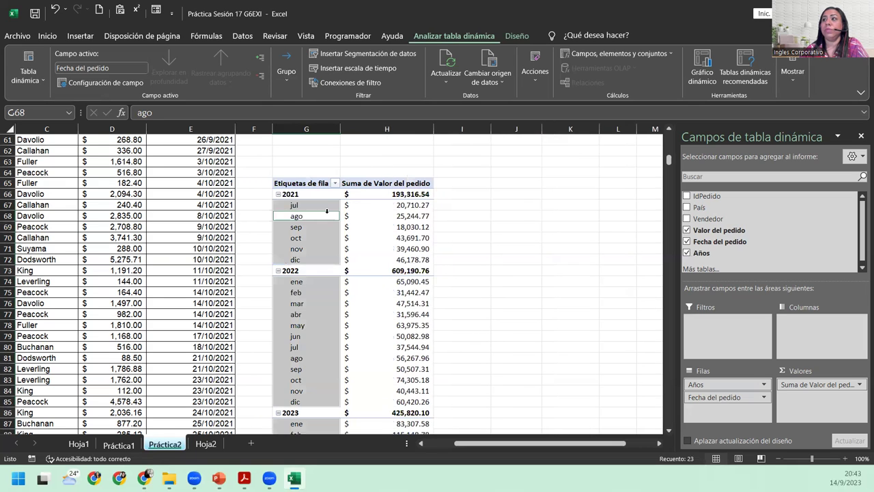
left_click(320, 217)
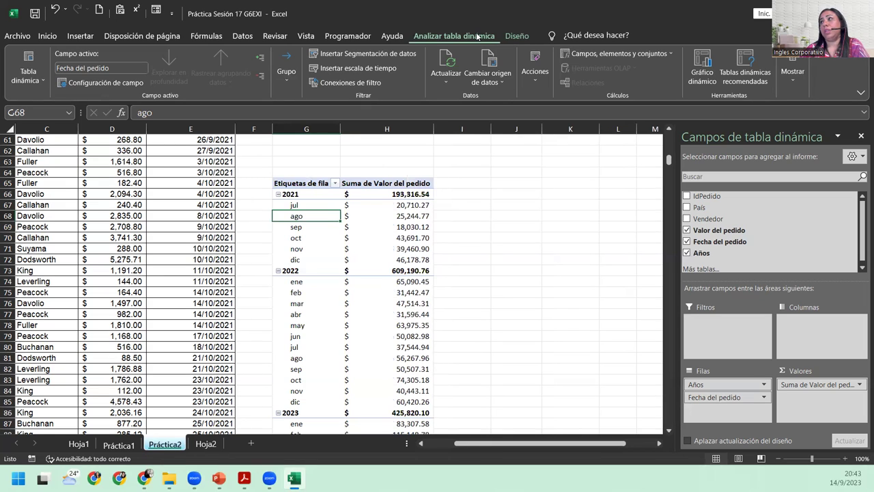
Switch the pivot's report layout to Mostrar en formato de esquema (outline form).
left_click(516, 36)
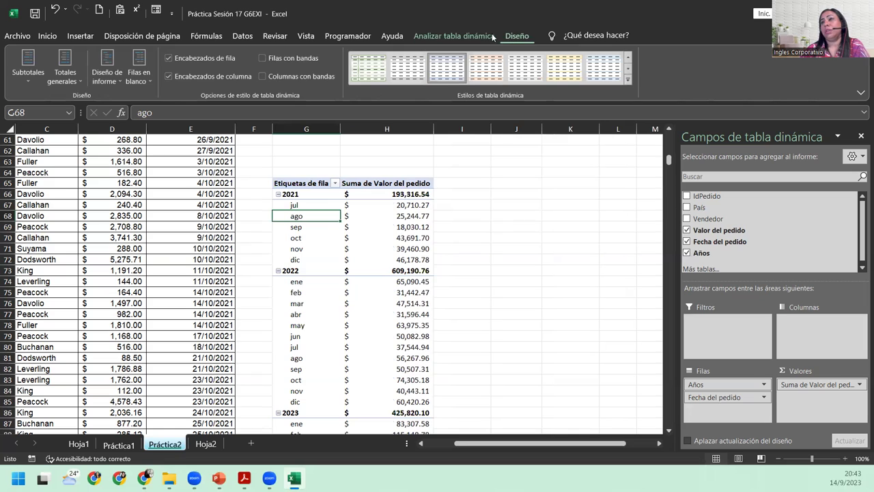
left_click(120, 70)
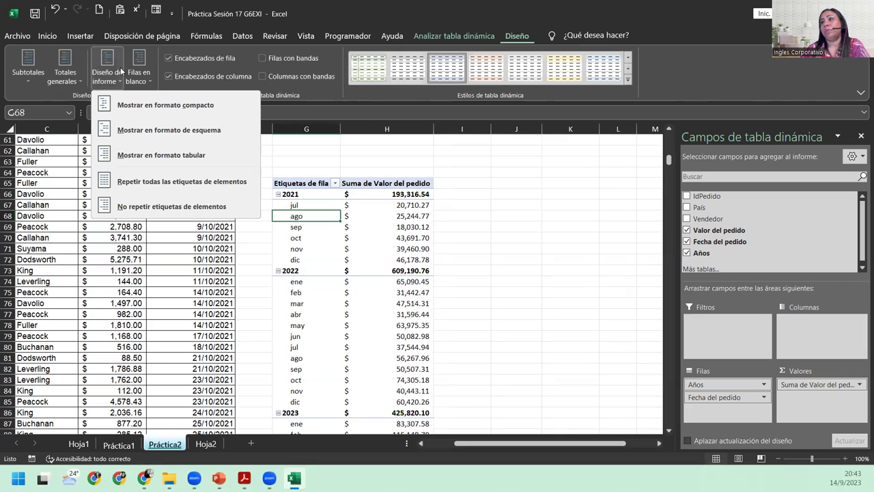
left_click(154, 135)
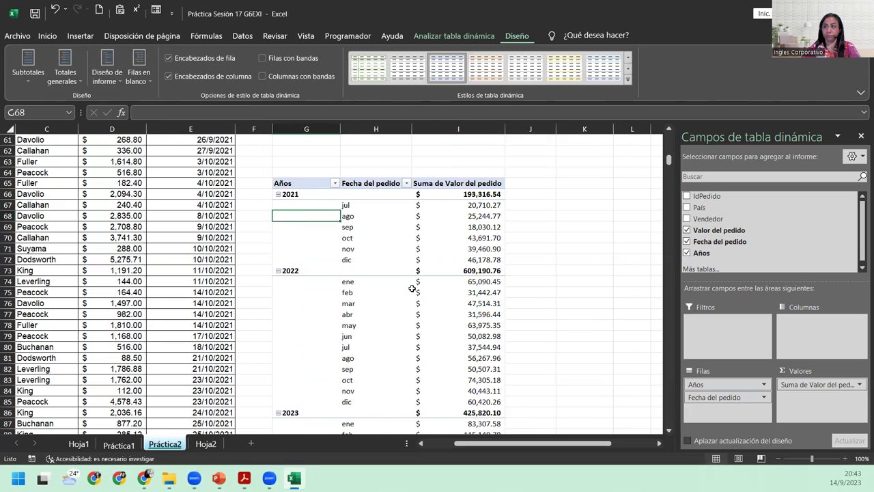
mouse_move(412, 289)
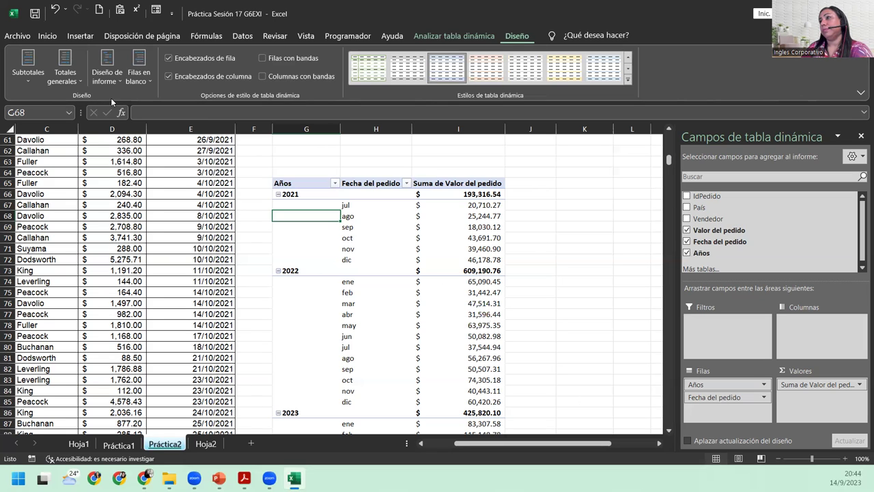
left_click(108, 75)
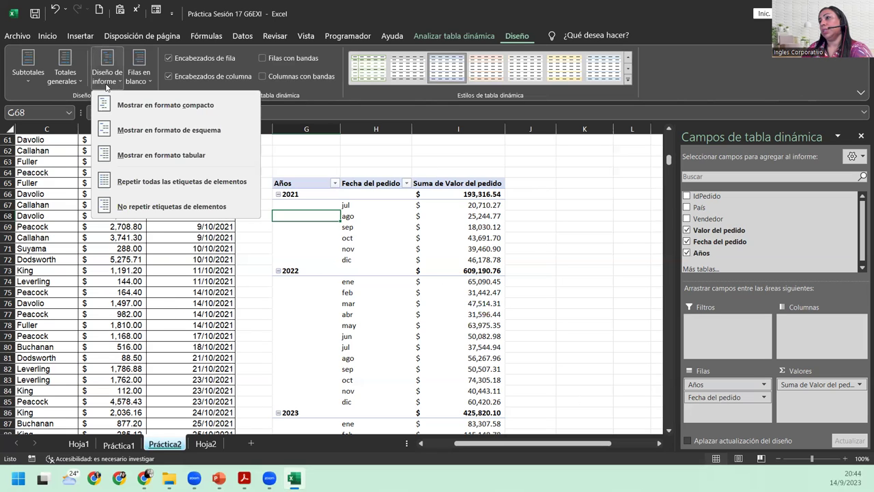
left_click(126, 154)
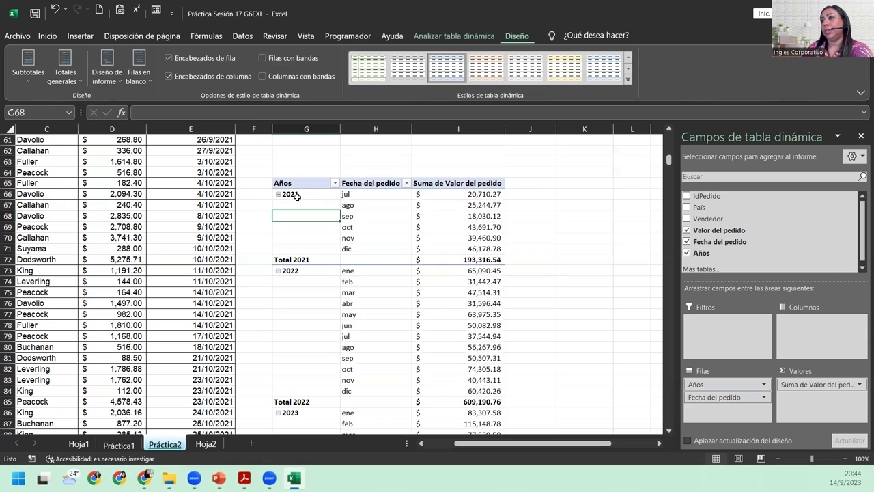
left_click(302, 256)
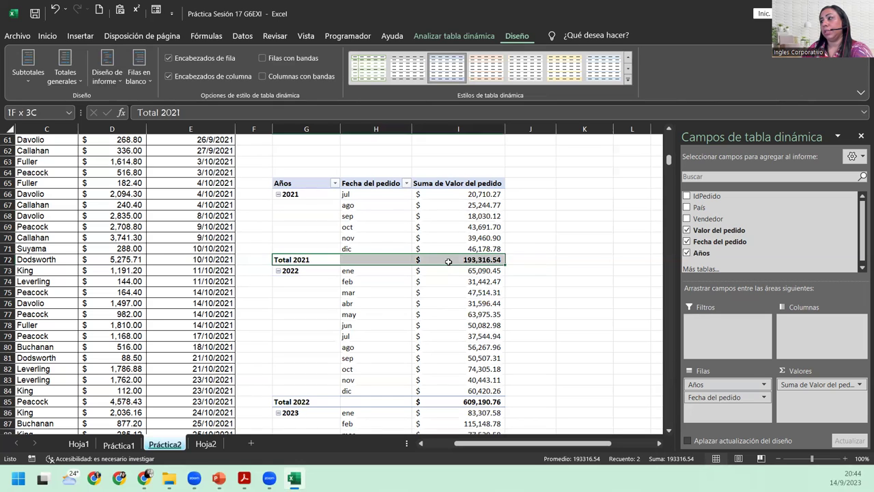
left_click(388, 217)
left_click(108, 74)
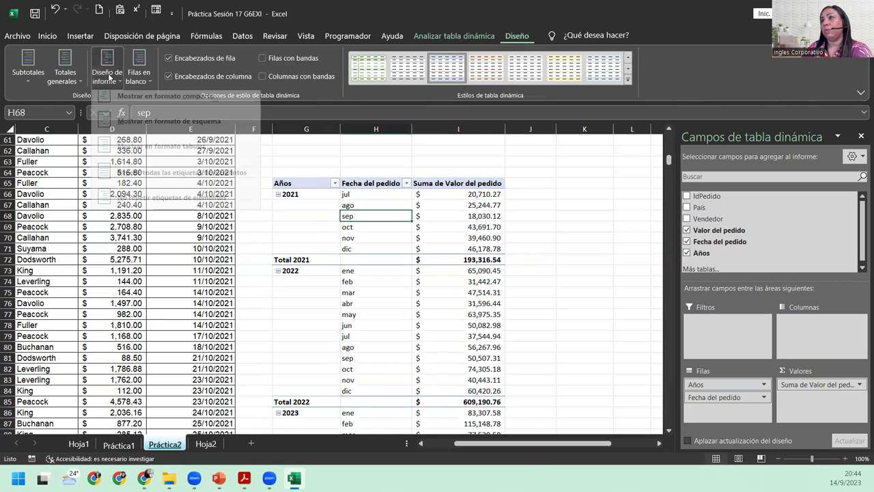
left_click(137, 130)
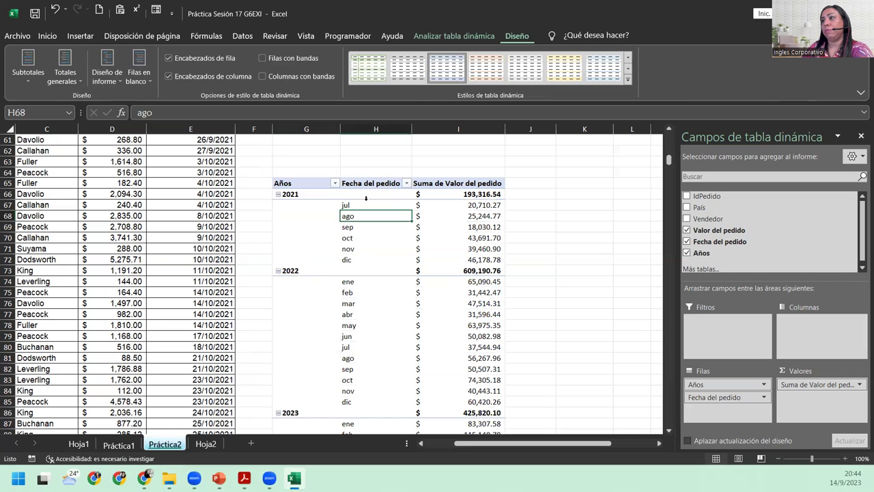
left_click_drag(308, 193, 458, 191)
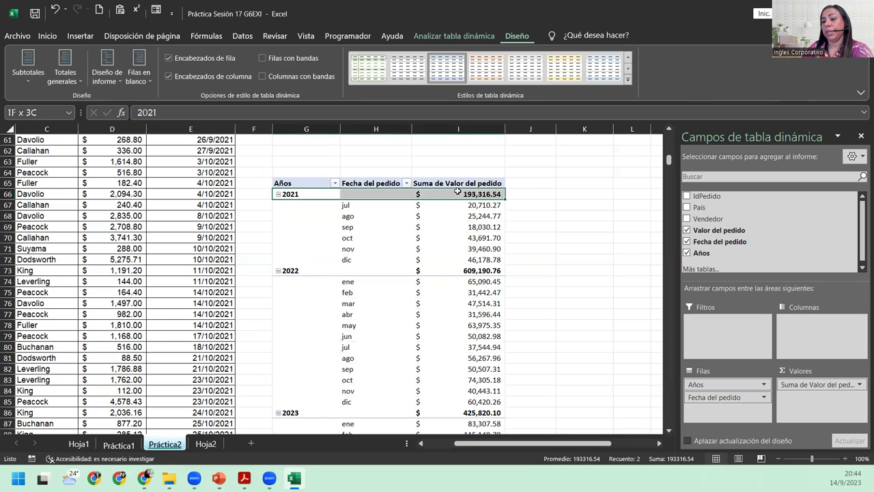
mouse_move(458, 192)
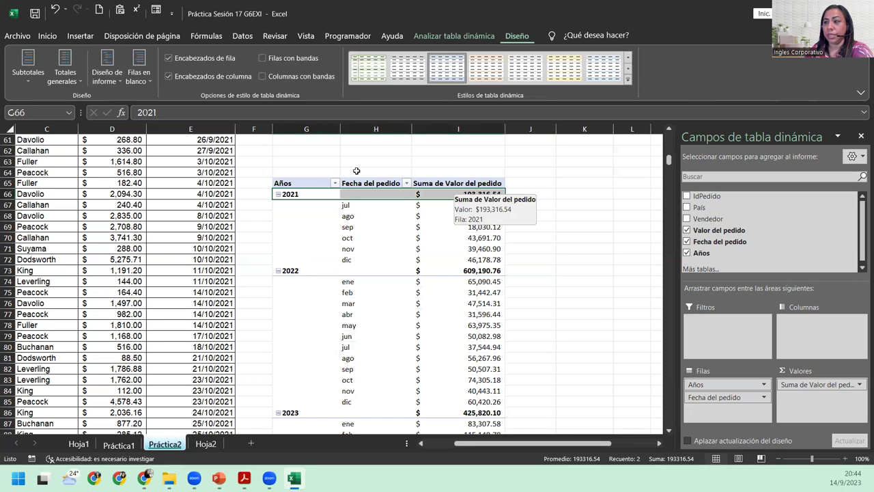
left_click(348, 218)
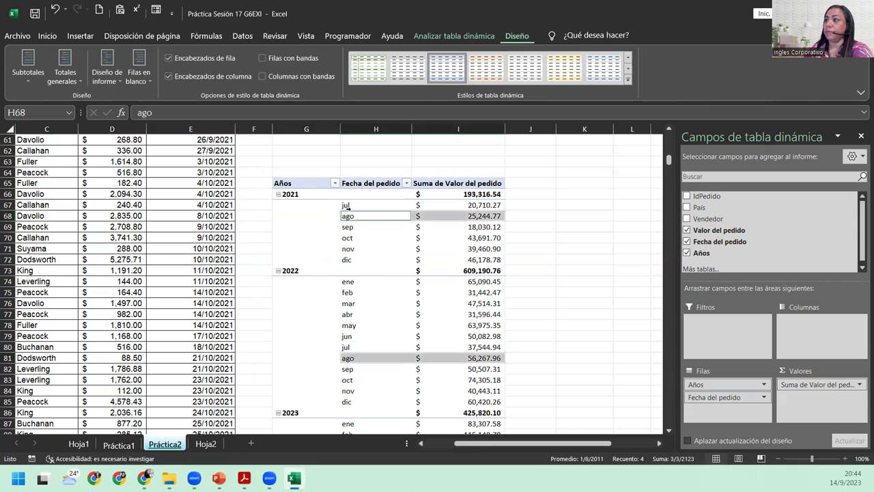
left_click(298, 218)
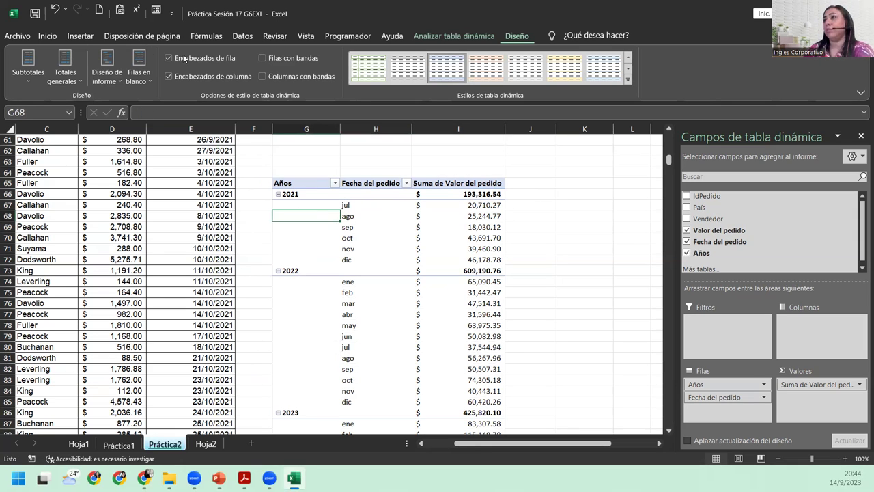
left_click(448, 38)
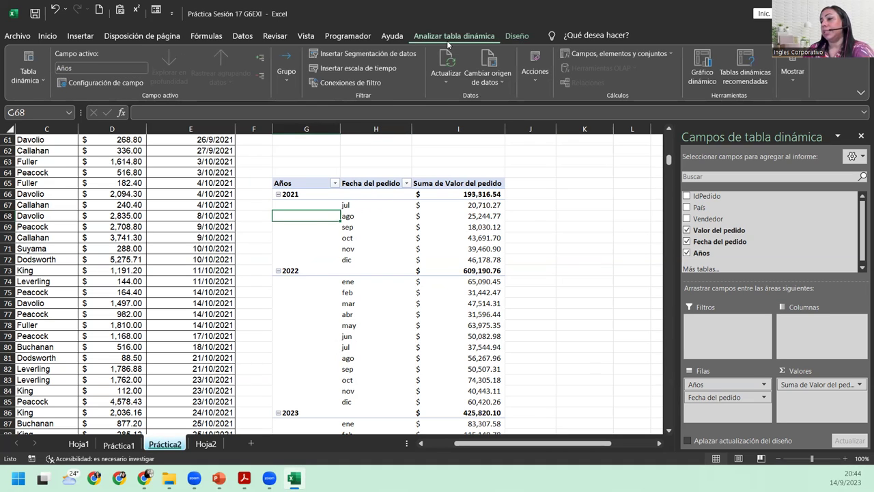
left_click(287, 79)
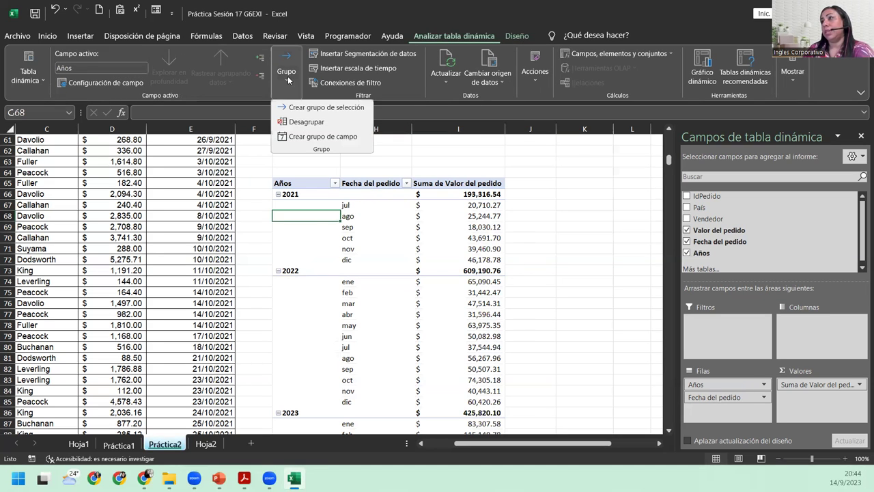
left_click(309, 136)
left_click(249, 281)
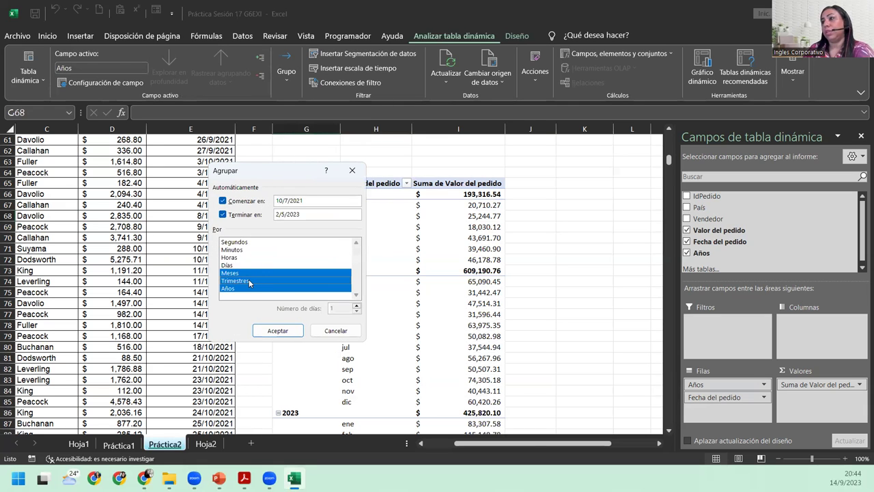
left_click(277, 330)
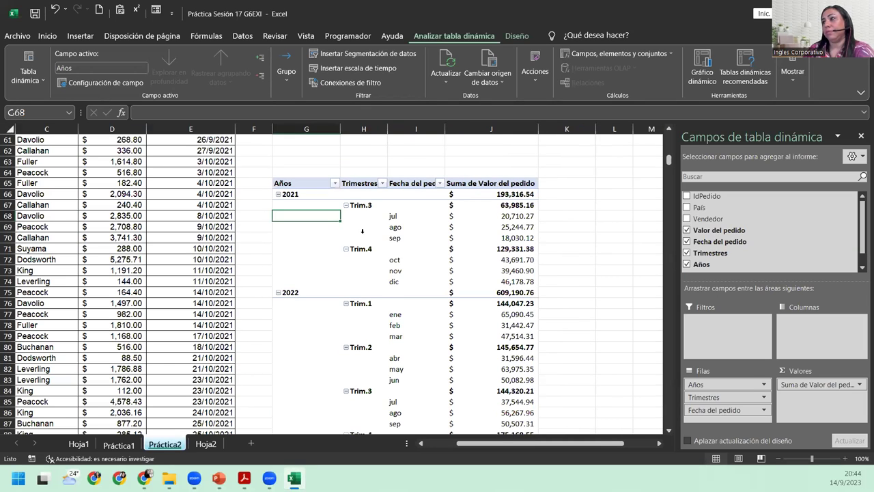
scroll(360, 251, "down", 4)
scroll(362, 270, "down", 5)
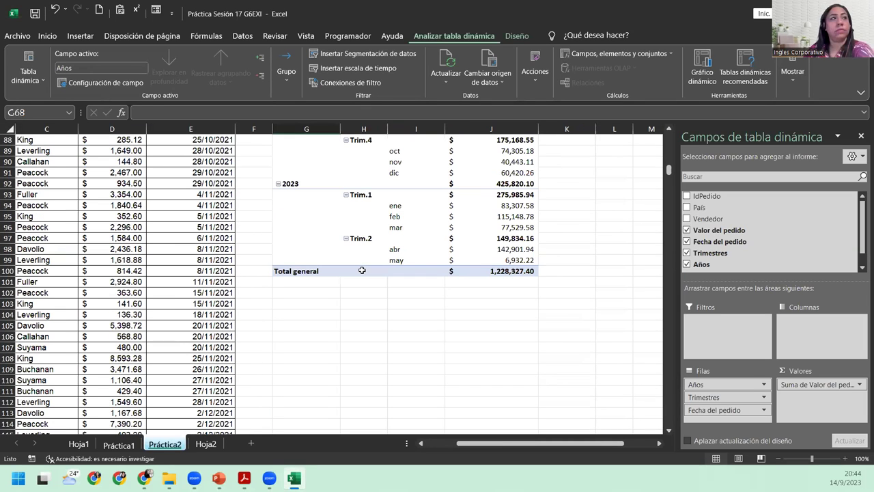
scroll(362, 271, "up", 4)
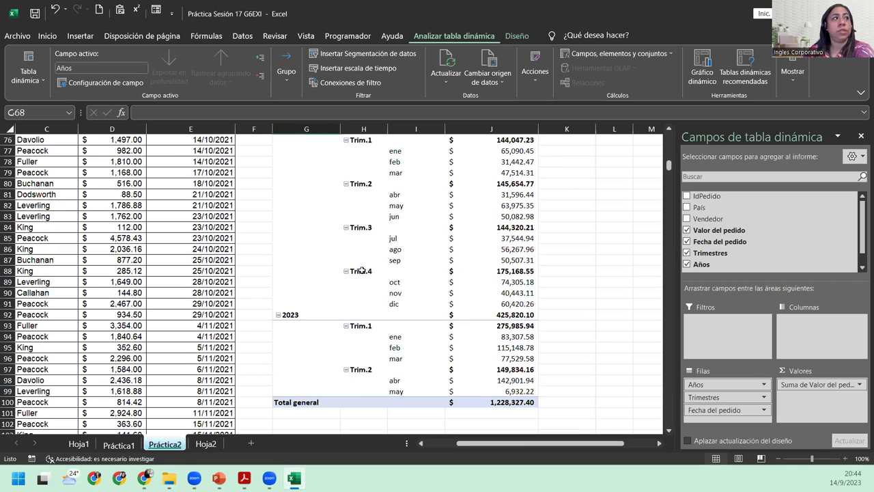
scroll(362, 270, "up", 1)
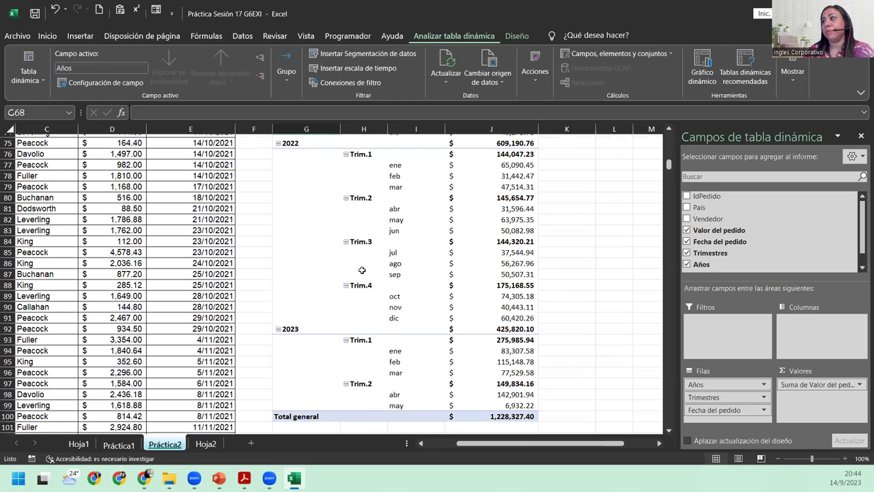
scroll(362, 270, "up", 9)
scroll(424, 256, "down", 5)
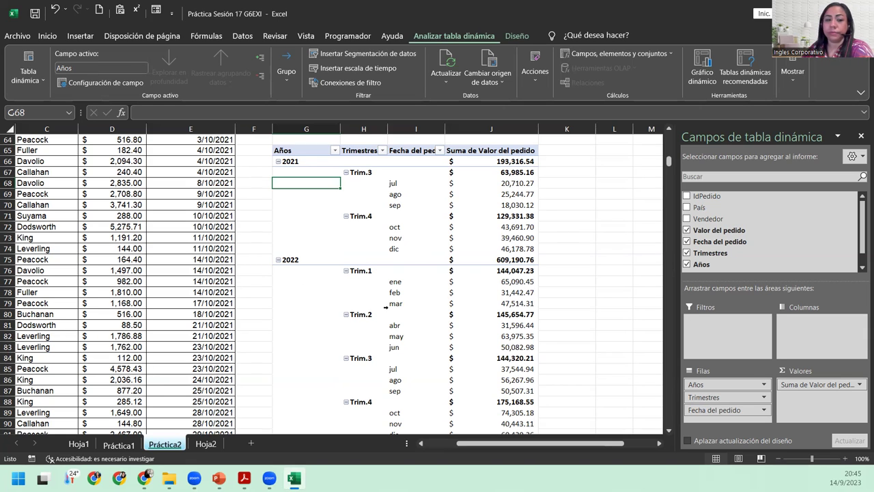
Select the Trim.4 rows and the Años header, leaving the grouping options unchanged.
left_click(343, 233)
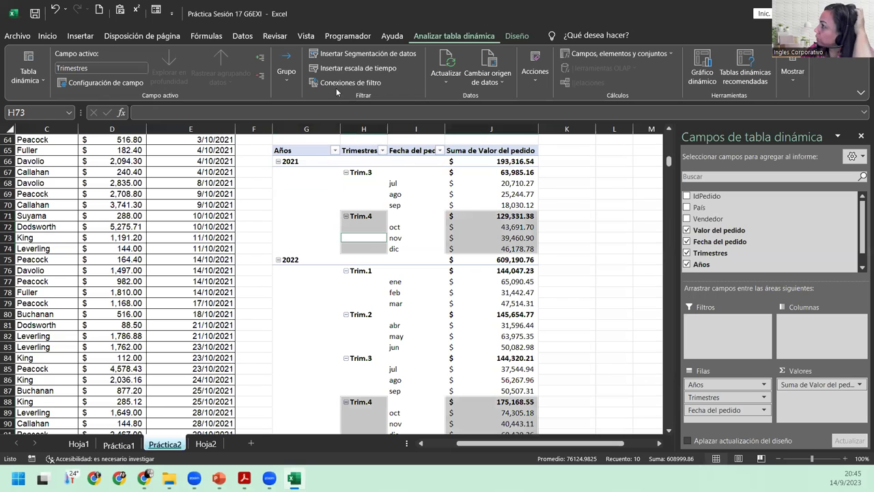
left_click(288, 75)
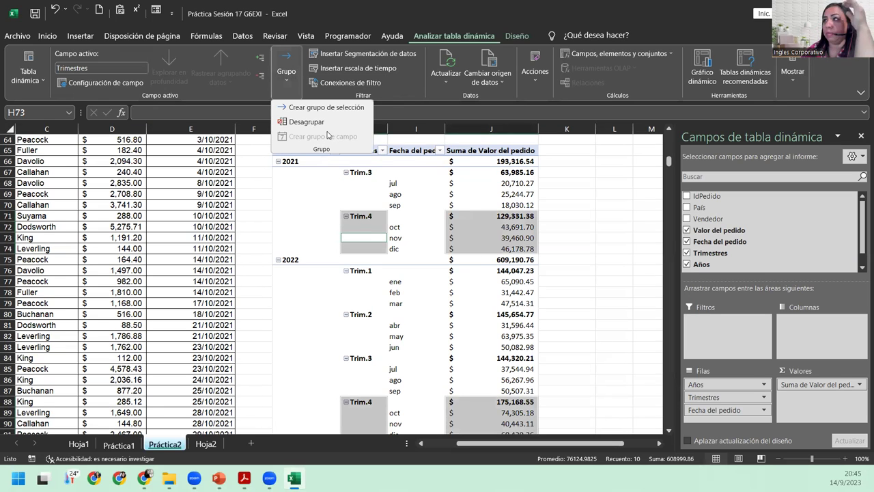
left_click(311, 211)
left_click(309, 209)
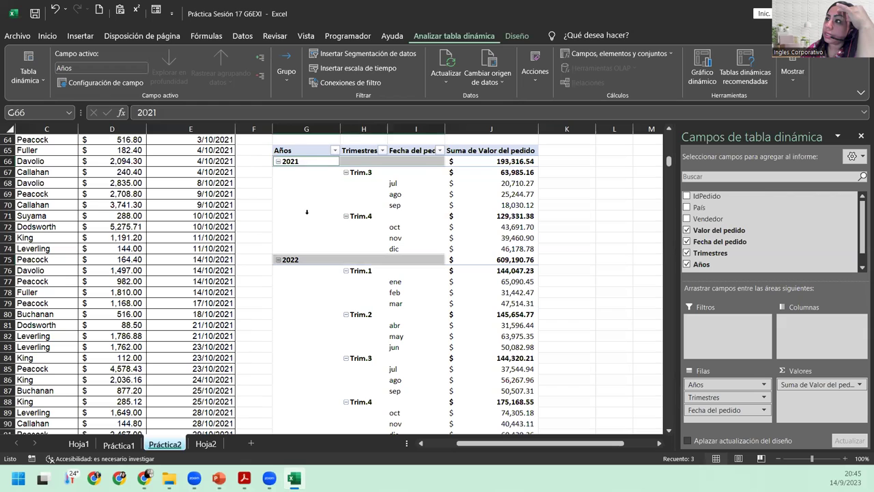
left_click(305, 220)
scroll(409, 253, "up", 2)
scroll(505, 265, "up", 6)
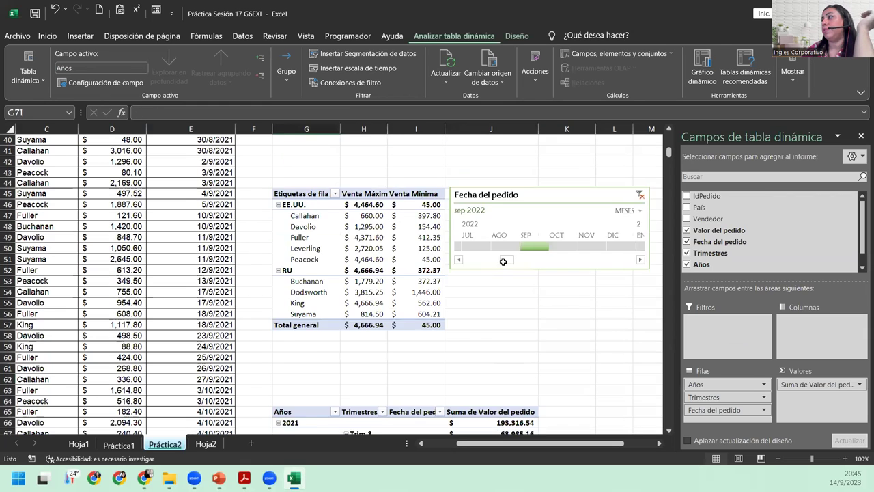
scroll(522, 283, "up", 3)
Select the Fecha del pedido timeline and bring up its Escala de tiempo settings.
left_click(539, 293)
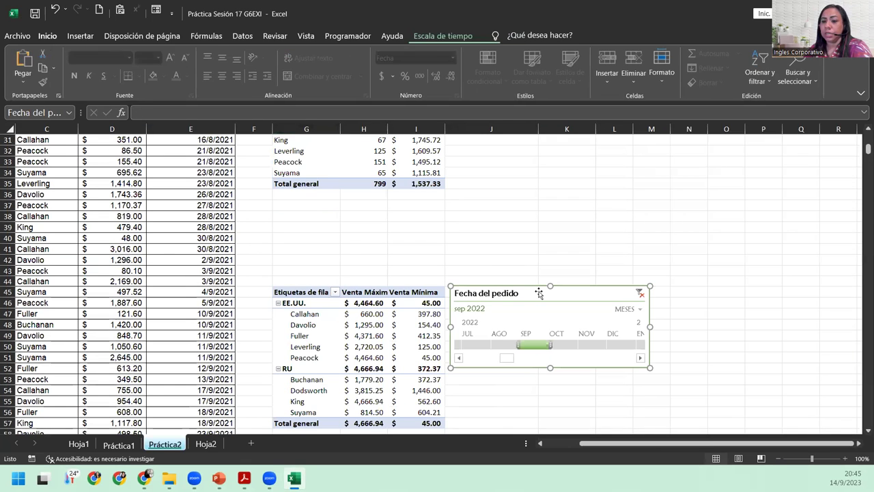
left_click(455, 38)
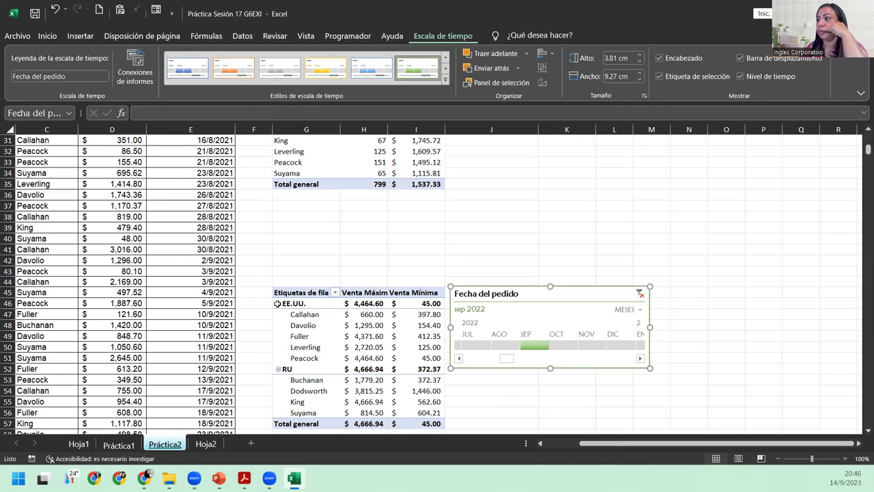
scroll(353, 299, "down", 6)
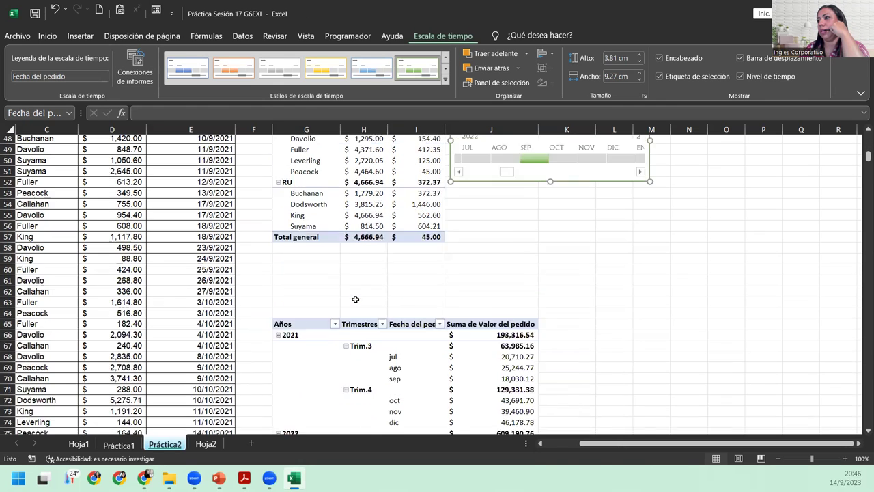
scroll(355, 299, "down", 3)
Return to the vendor pivot and select the Buchanan through Dodsworth rows.
left_click(293, 292)
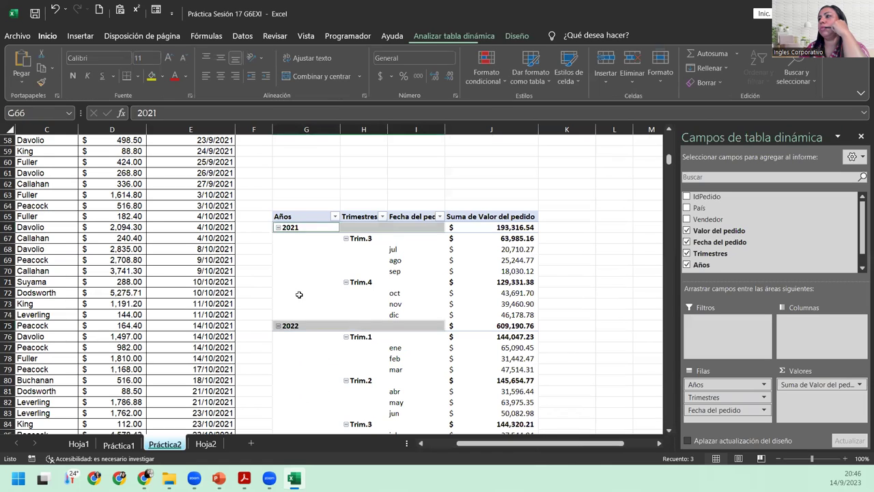
scroll(391, 294, "up", 6)
scroll(392, 295, "up", 6)
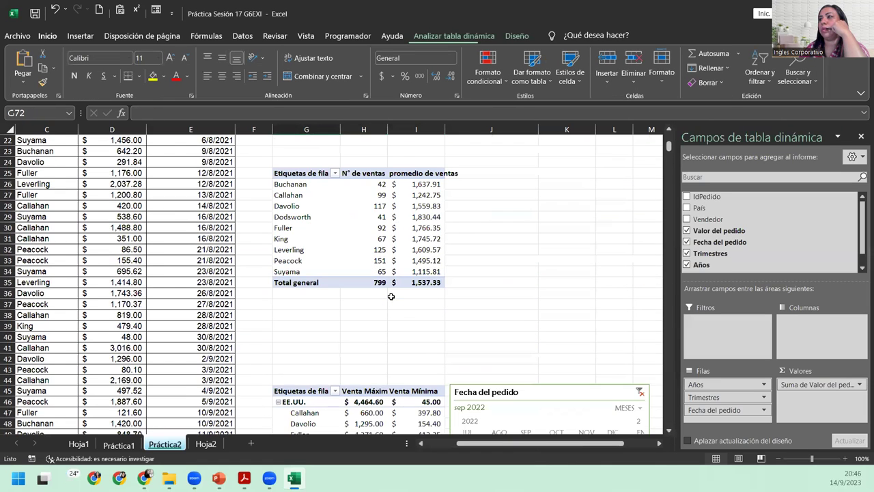
scroll(392, 295, "up", 3)
scroll(391, 295, "up", 4)
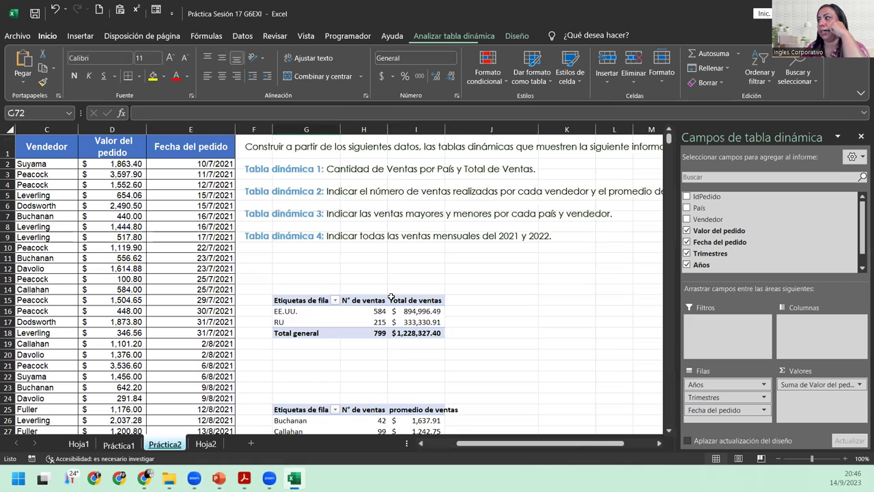
scroll(391, 297, "down", 3)
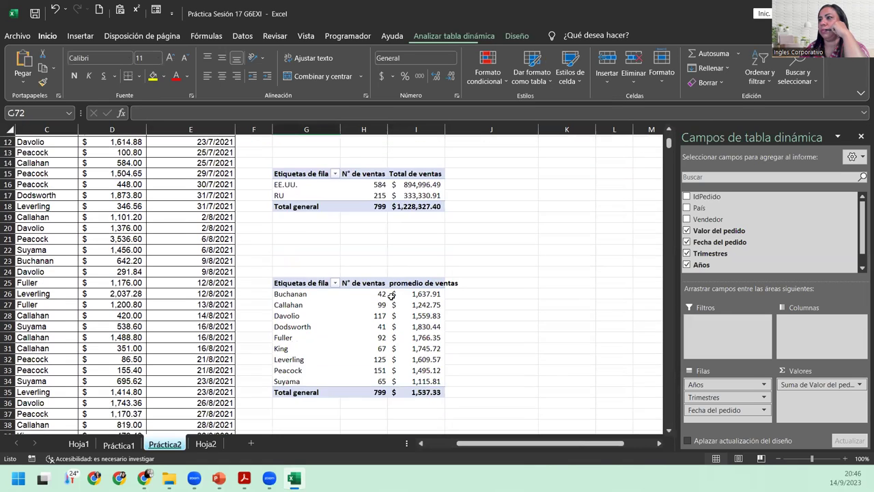
scroll(392, 293, "down", 2)
mouse_move(392, 287)
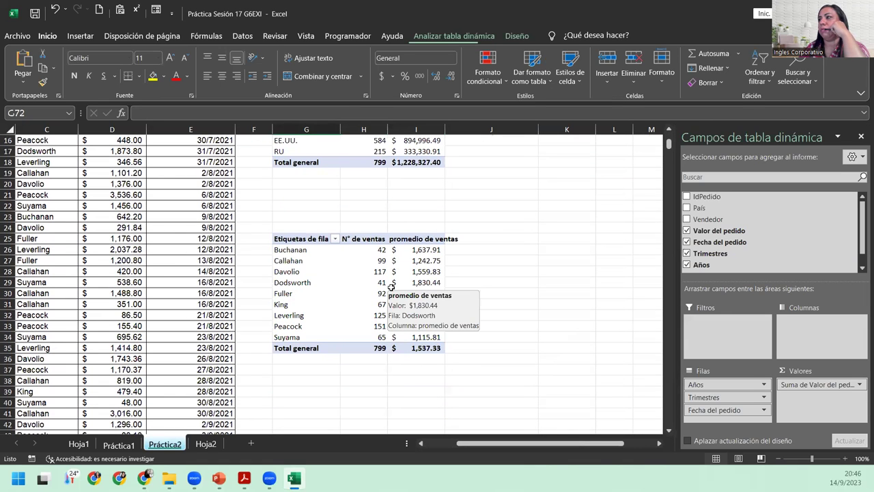
scroll(391, 285, "down", 2)
scroll(388, 275, "up", 1)
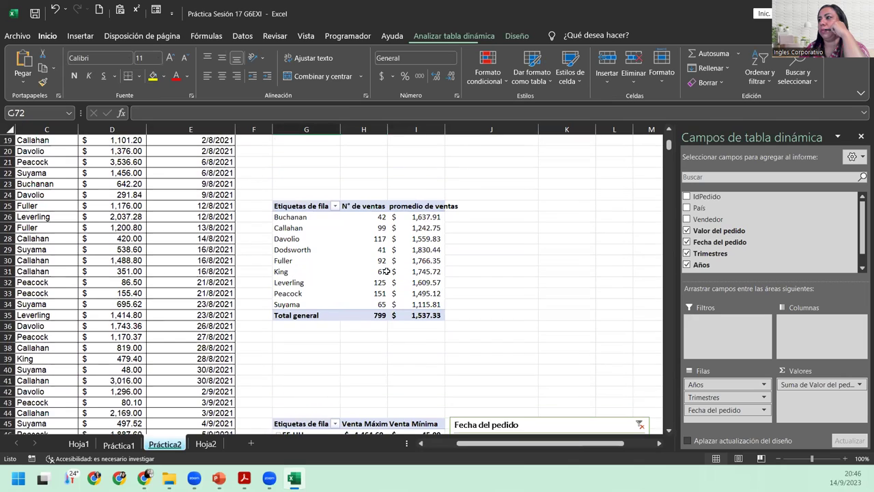
left_click(288, 238)
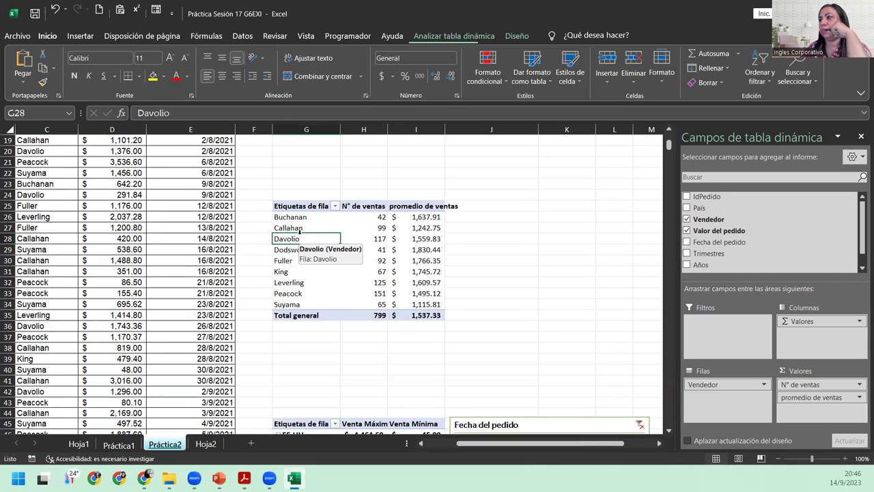
left_click_drag(279, 216, 277, 250)
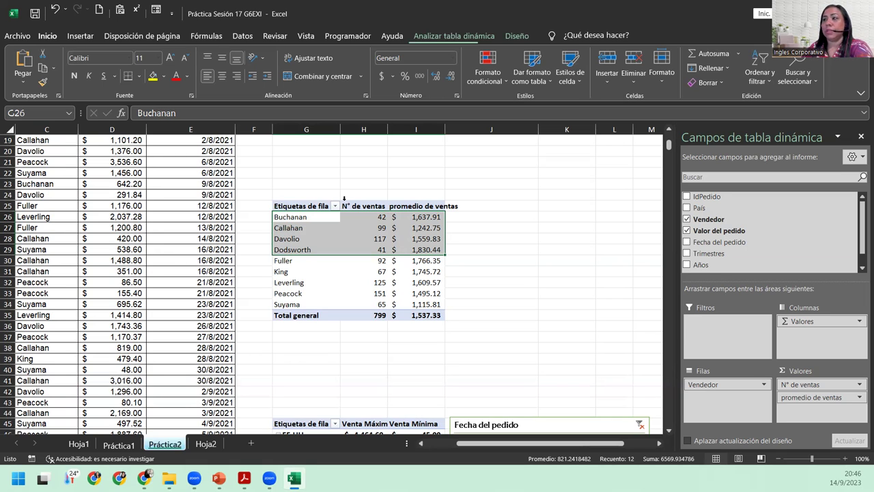
Group the selected Buchanan–Dodsworth vendors into Grupo1 with Crear grupo de selección.
left_click(481, 38)
left_click(290, 83)
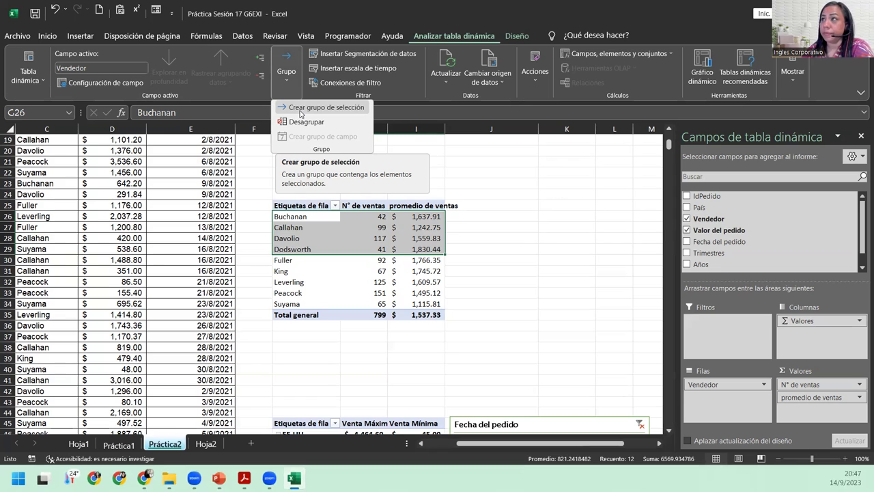
left_click(301, 109)
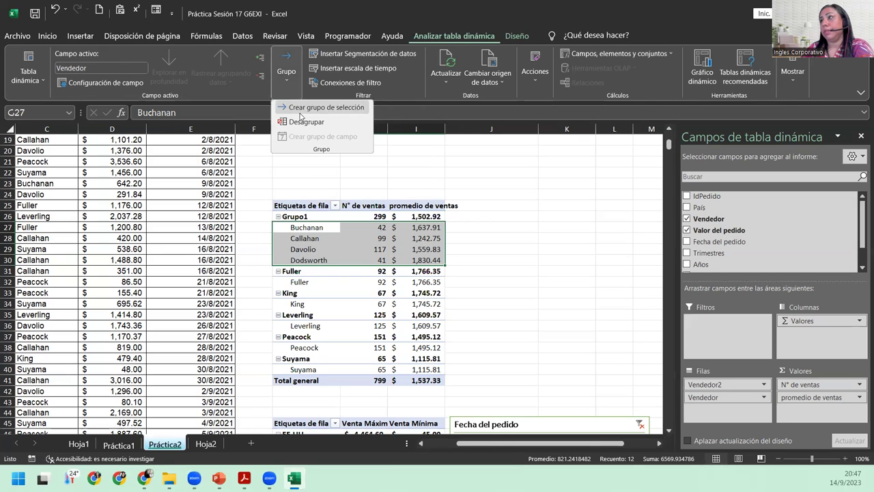
Select Fuller, King, Leverling, Peacock and Suyama and group them into Grupo2.
left_click(295, 281)
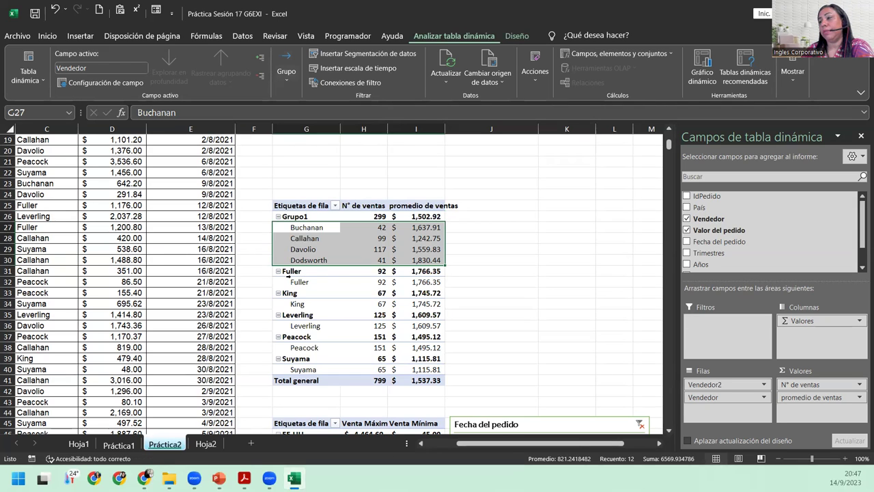
left_click(291, 280)
left_click(297, 303, "ctrl")
left_click(306, 325, "ctrl")
left_click(304, 347, "ctrl")
left_click(301, 369, "ctrl")
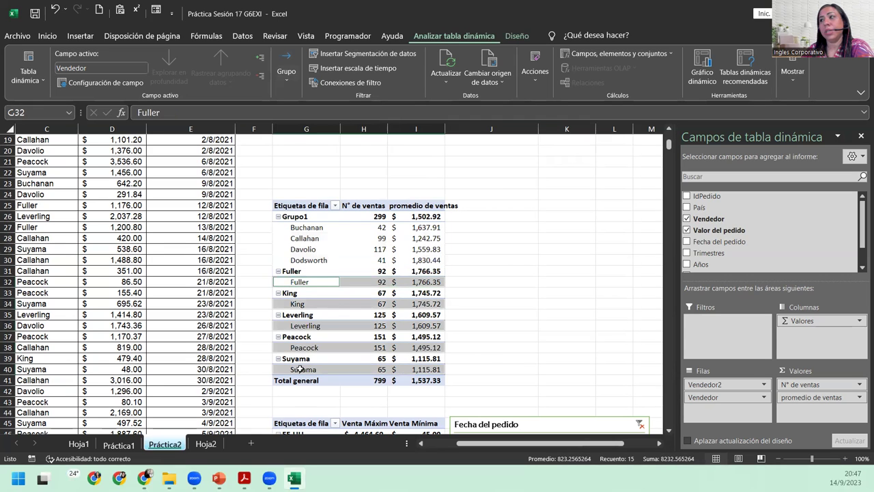
left_click(286, 85)
left_click(290, 110)
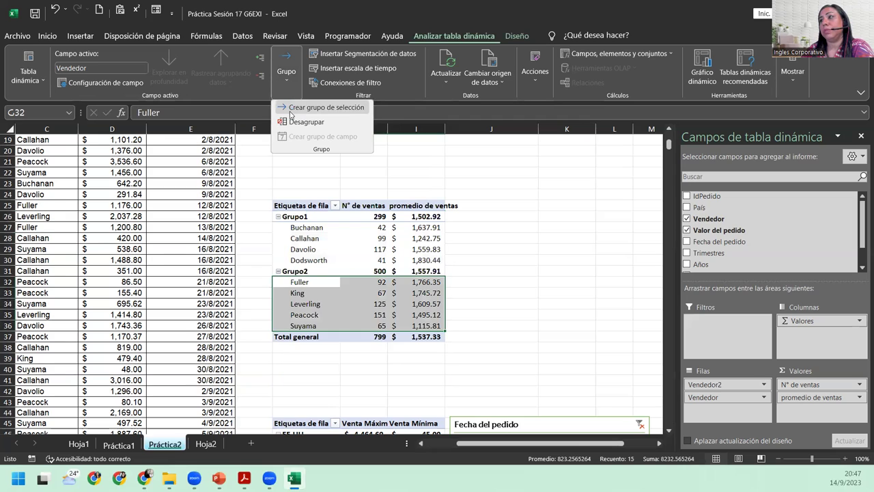
left_click(347, 306)
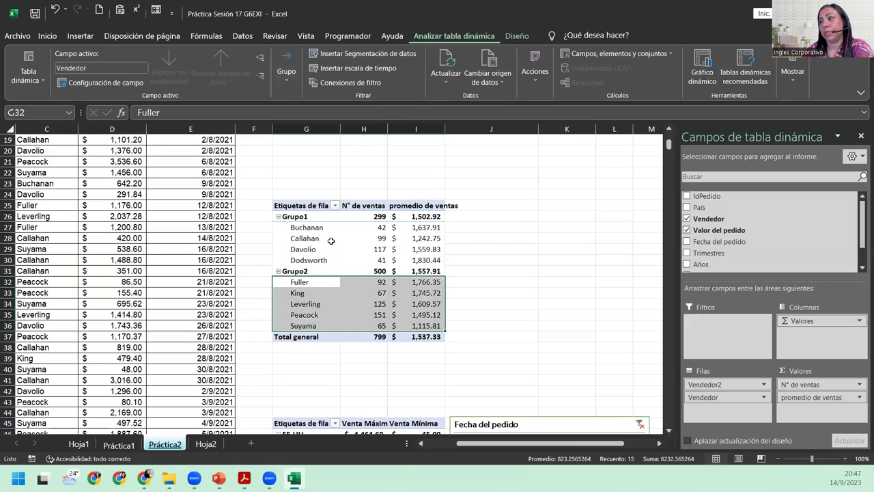
Select the Grupo1 and Grupo2 headings, ending with only Grupo1 selected.
left_click(304, 217)
left_click(305, 271)
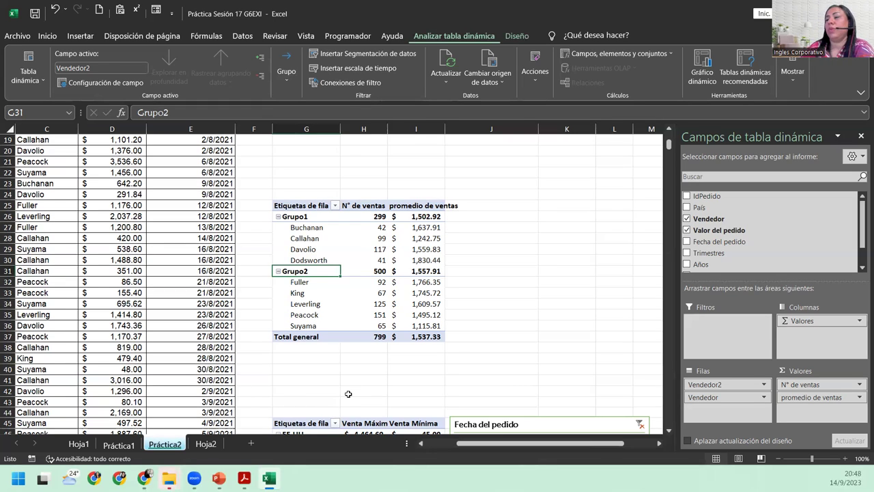
left_click(299, 217, "ctrl")
left_click(299, 217)
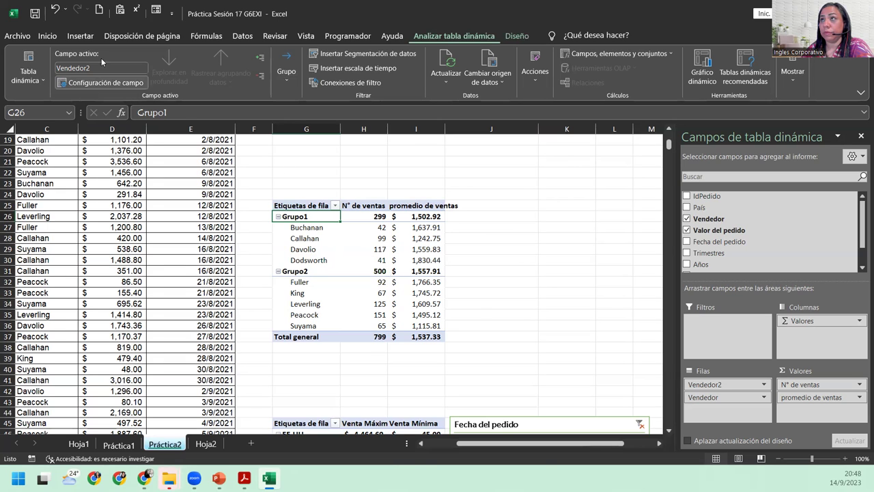
left_click(56, 11)
left_click(56, 10)
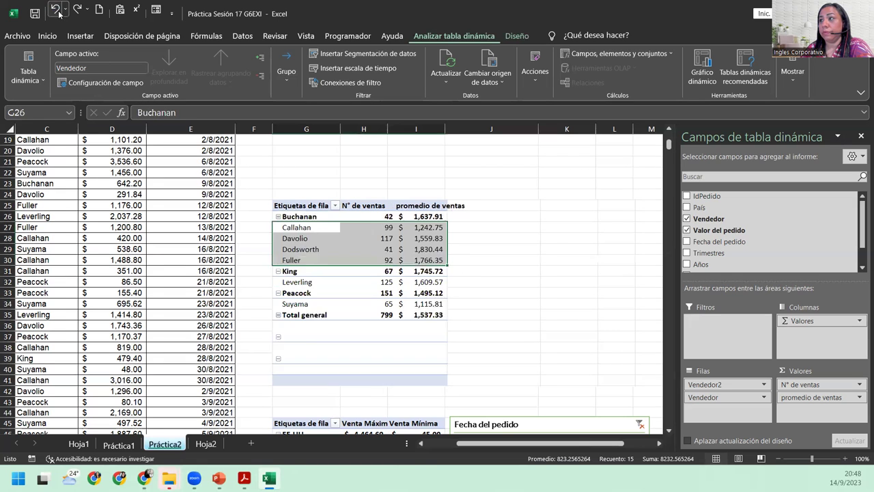
left_click_drag(292, 217, 305, 244)
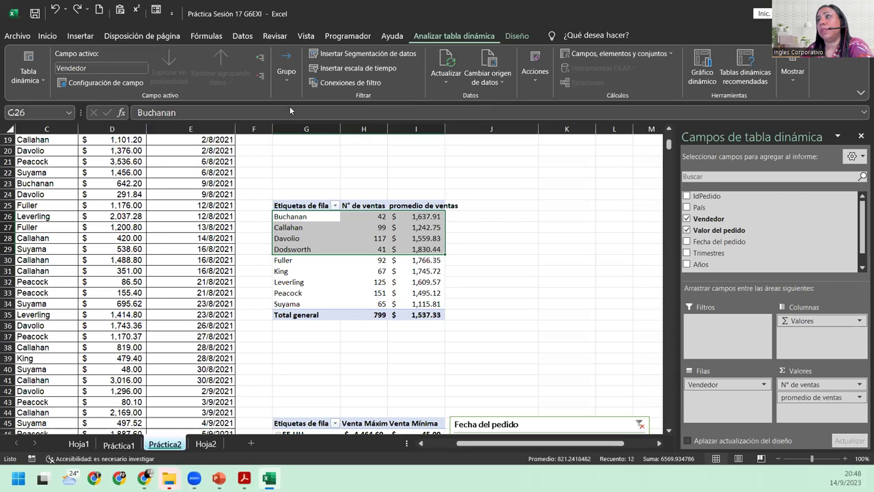
left_click(286, 74)
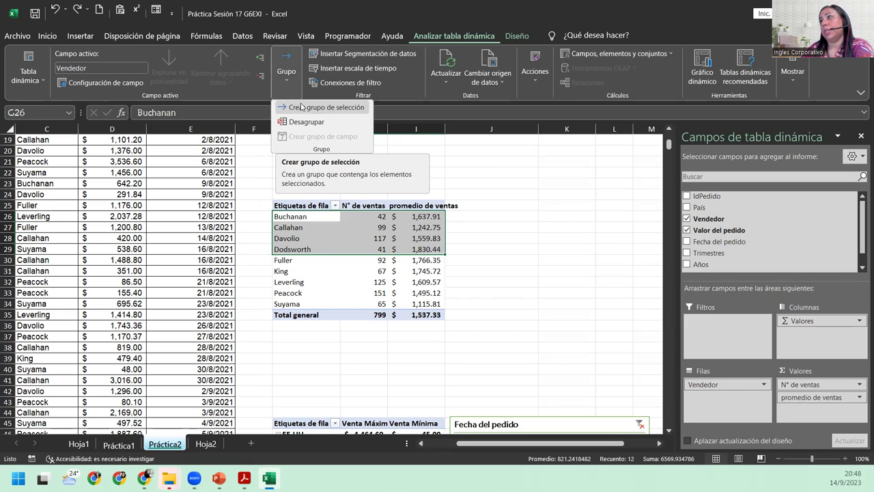
left_click(301, 107)
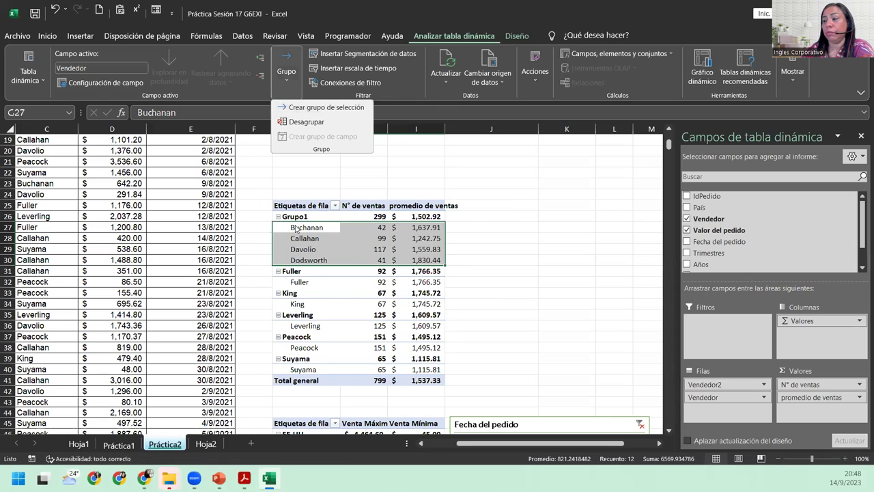
left_click(283, 282)
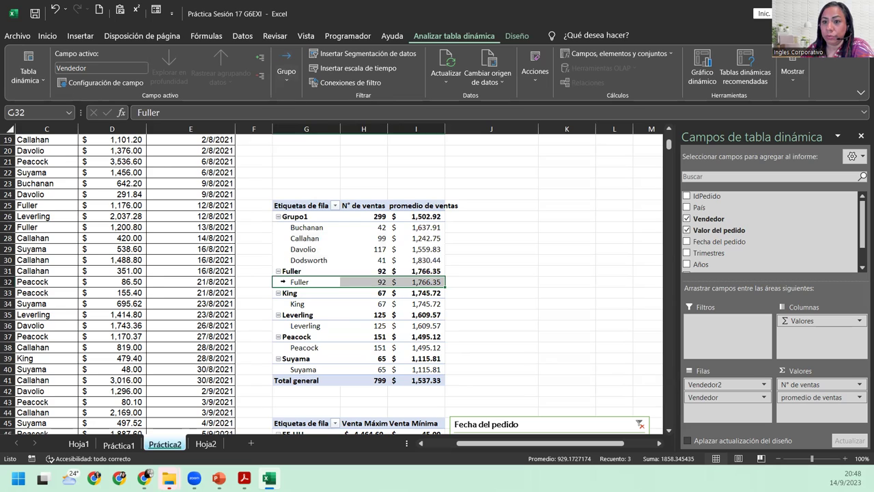
left_click(298, 303, "ctrl")
left_click(305, 325, "ctrl")
left_click(304, 347, "ctrl")
left_click(303, 369, "ctrl")
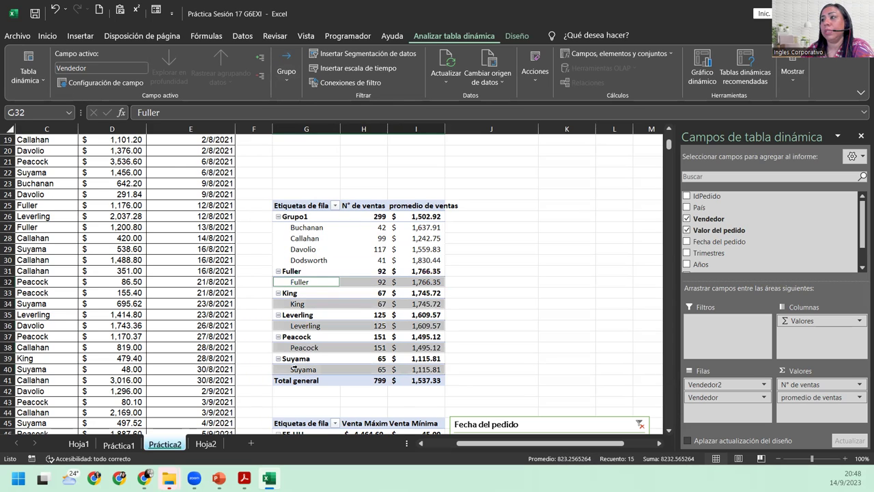
left_click(295, 95)
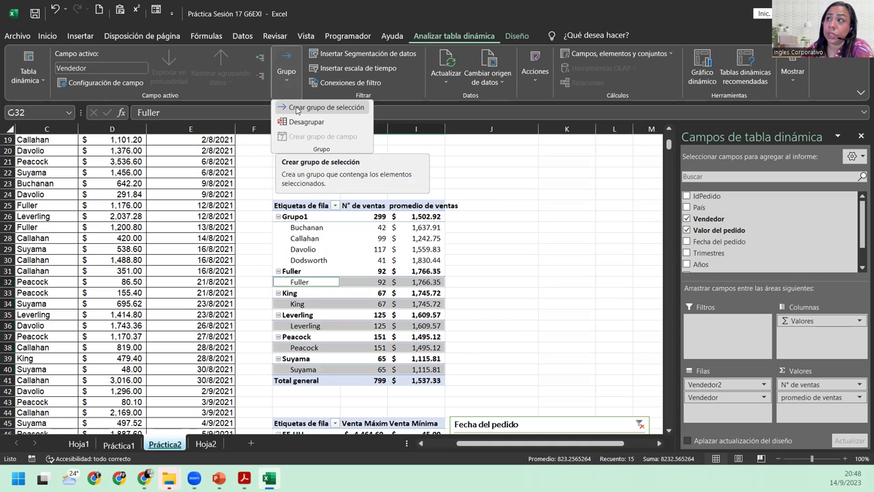
left_click(295, 108)
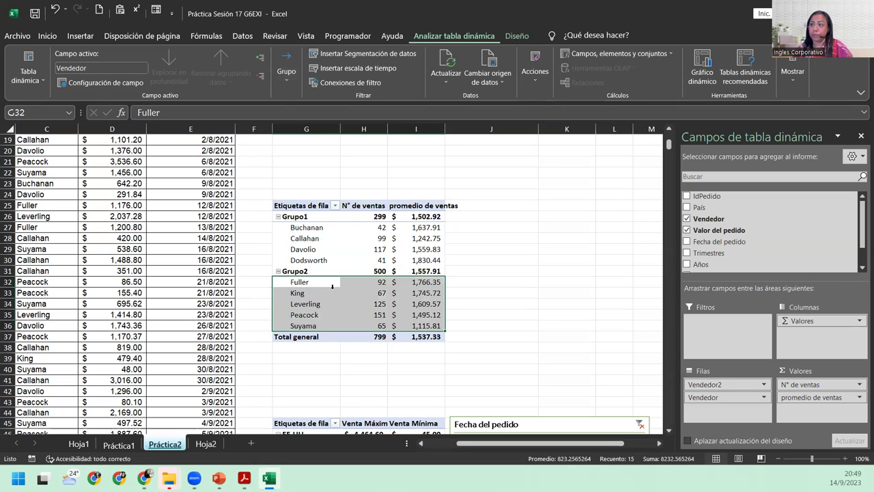
Rename the Grupo1 group label to 'Sector A'.
left_click(306, 217)
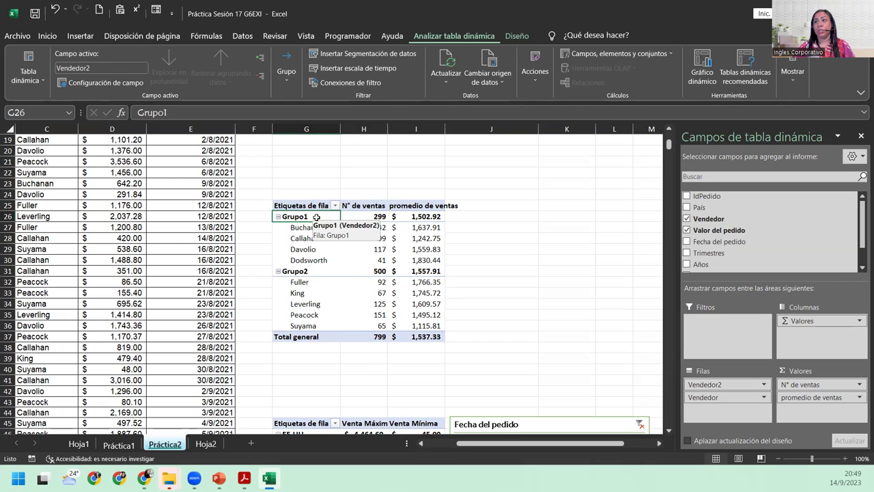
scroll(330, 309, "up", 4)
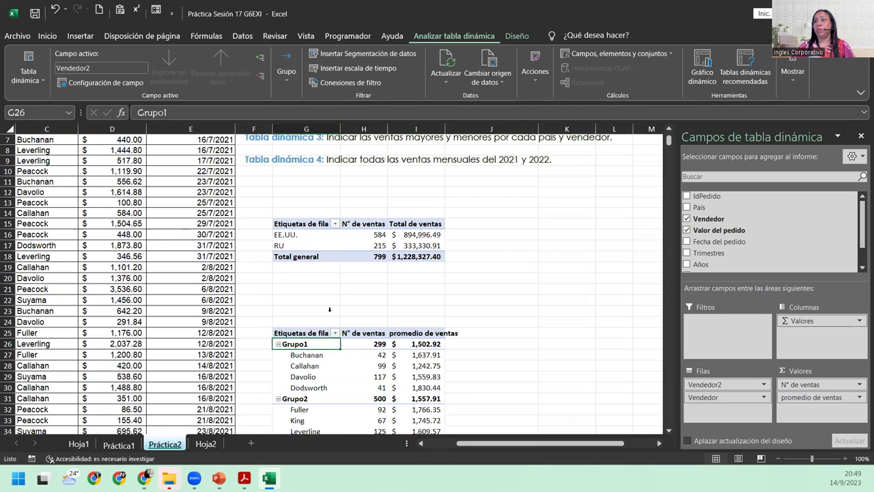
scroll(329, 310, "down", 2)
scroll(326, 204, "down", 1)
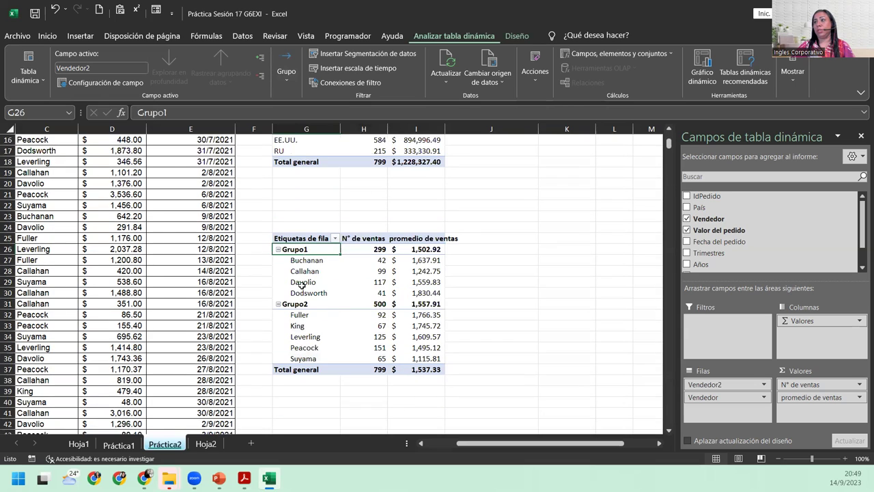
left_click(187, 109)
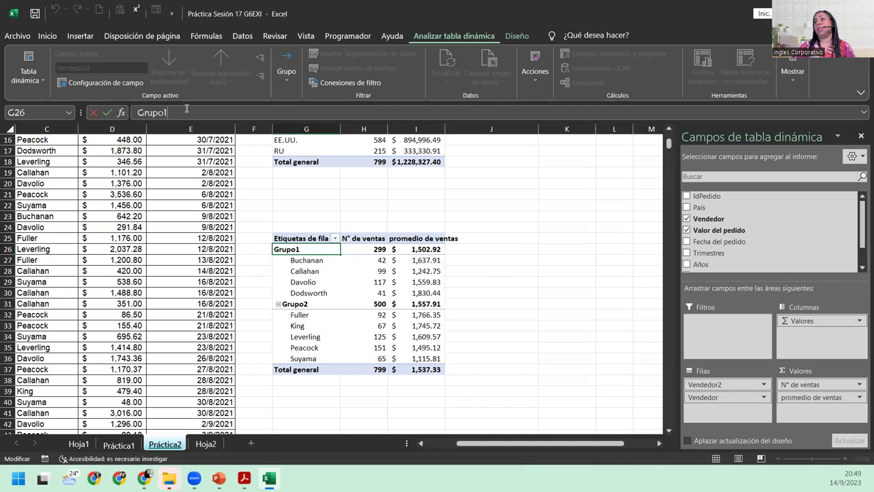
left_click(137, 112)
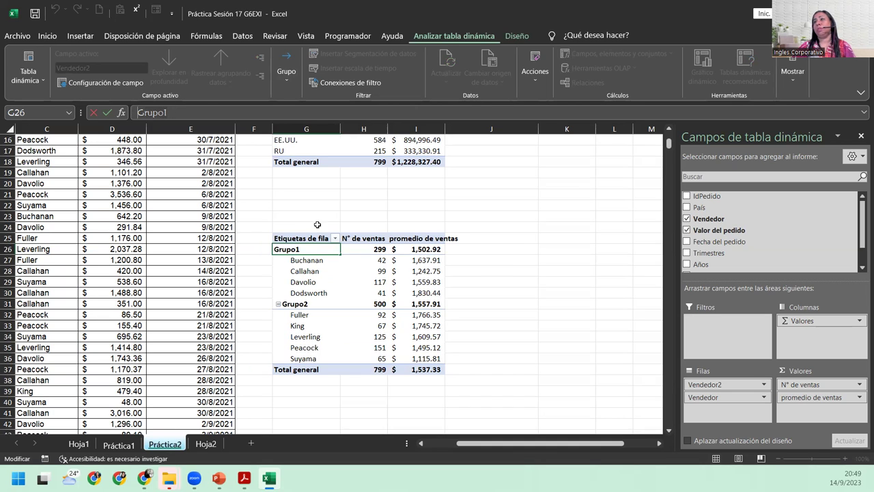
type("Sector A")
key("Return")
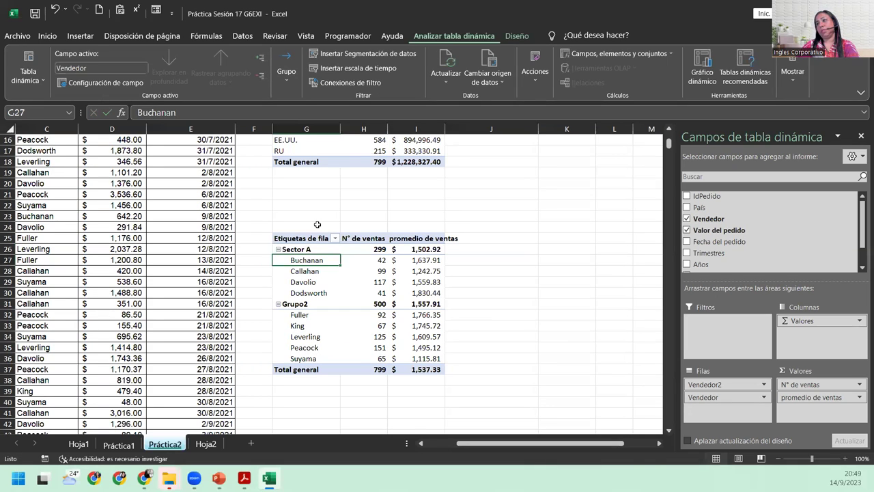
Rename Grupo2 to 'Sector B' and widen column I to fit the averages.
left_click(308, 303)
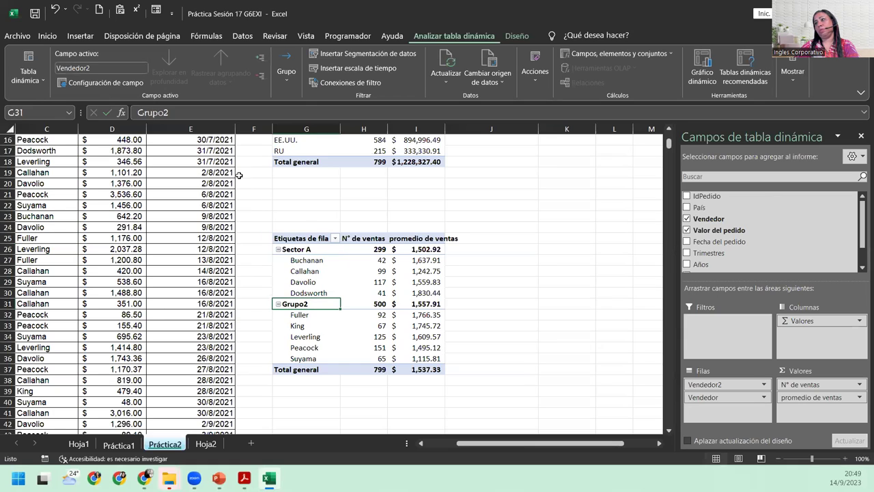
left_click(196, 118)
key("BackSpace")
key("BackSpace")
key("BackSpace")
key("BackSpace")
key("BackSpace")
key("BackSpace")
type("Sector A")
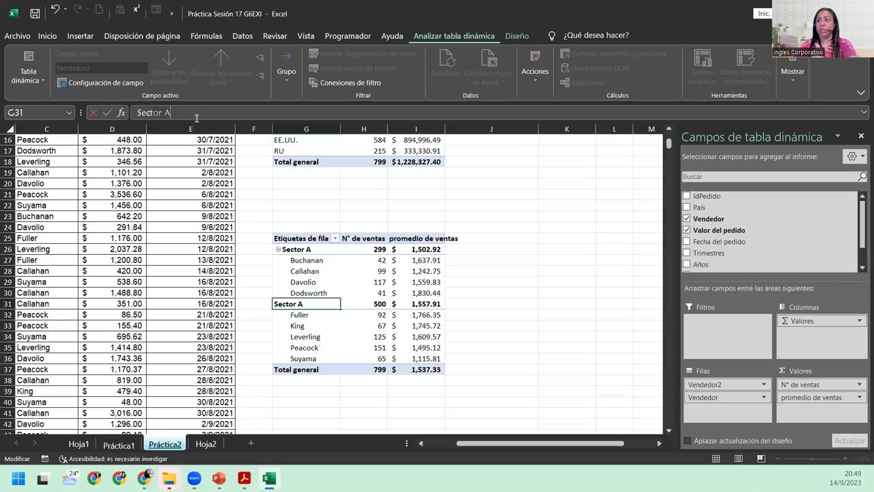
key("BackSpace")
type("B")
key("Return")
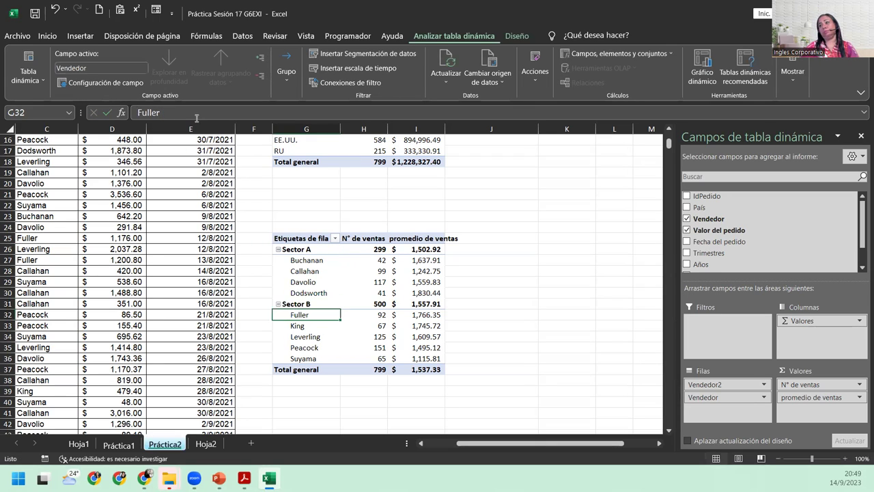
key("Down")
key("Down")
key("Down")
left_click_drag(445, 130, 461, 129)
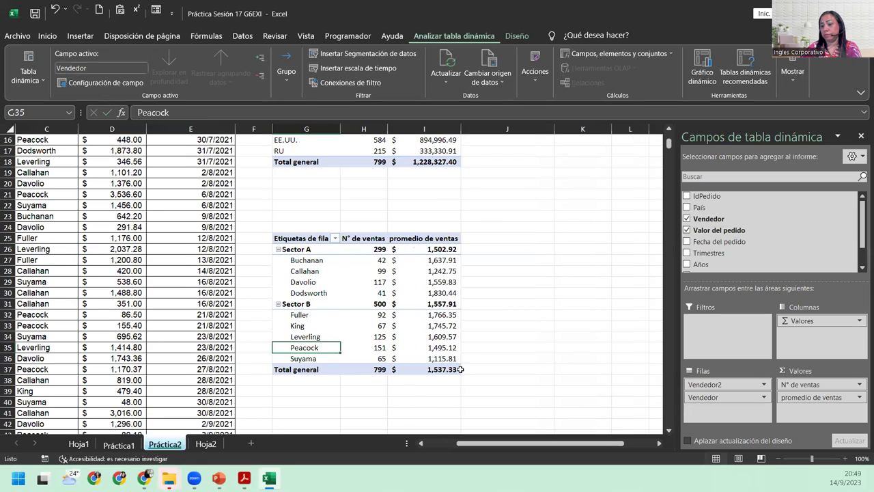
mouse_move(461, 368)
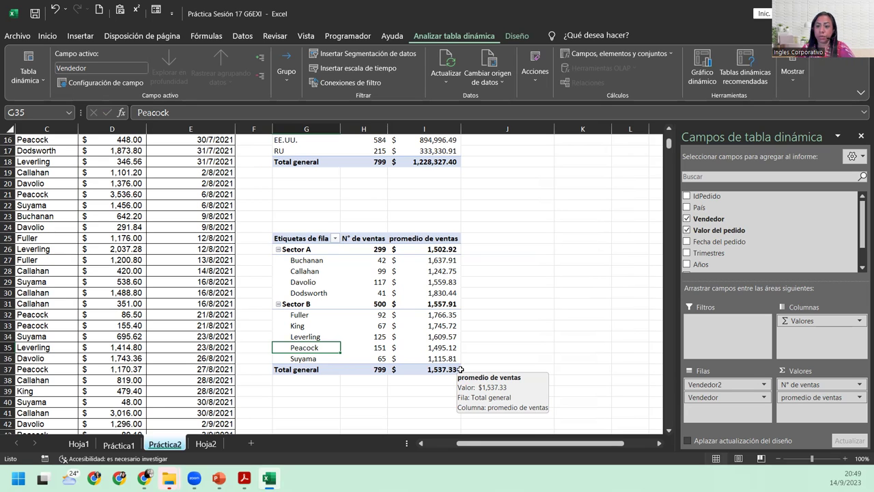
mouse_move(442, 312)
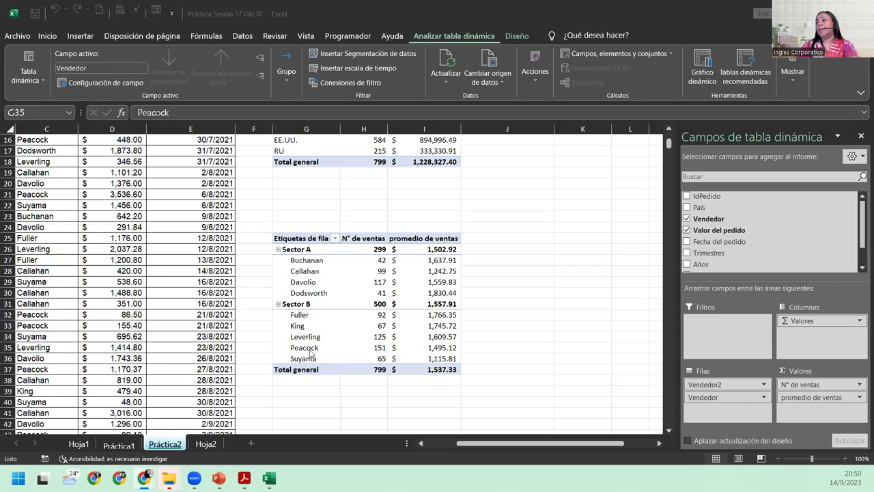
scroll(311, 345, "up", 5)
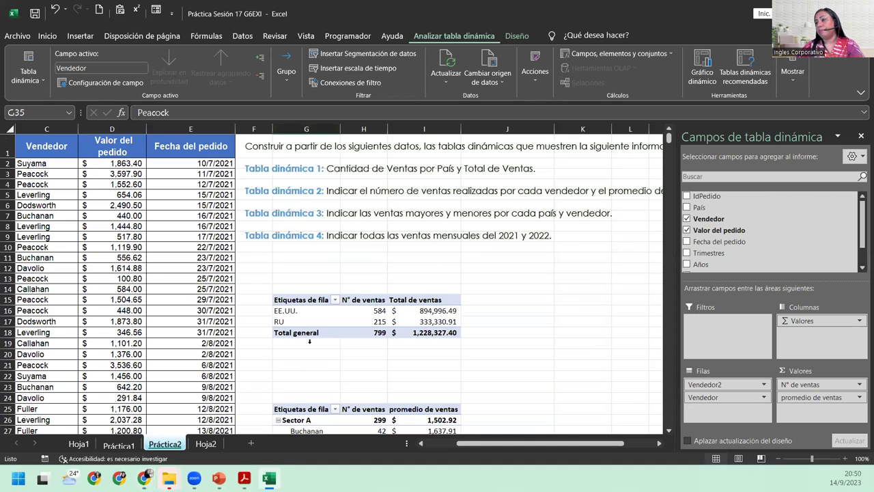
scroll(310, 342, "down", 3)
scroll(310, 341, "down", 2)
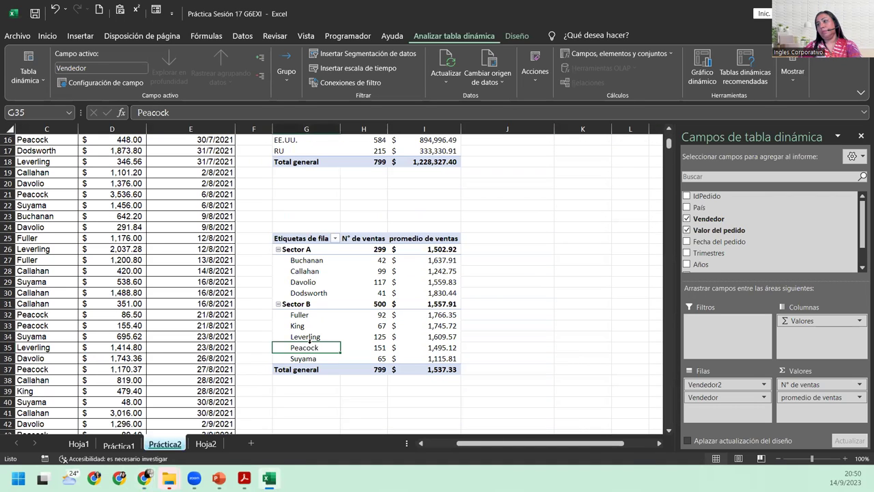
left_click(295, 260)
left_click(302, 271)
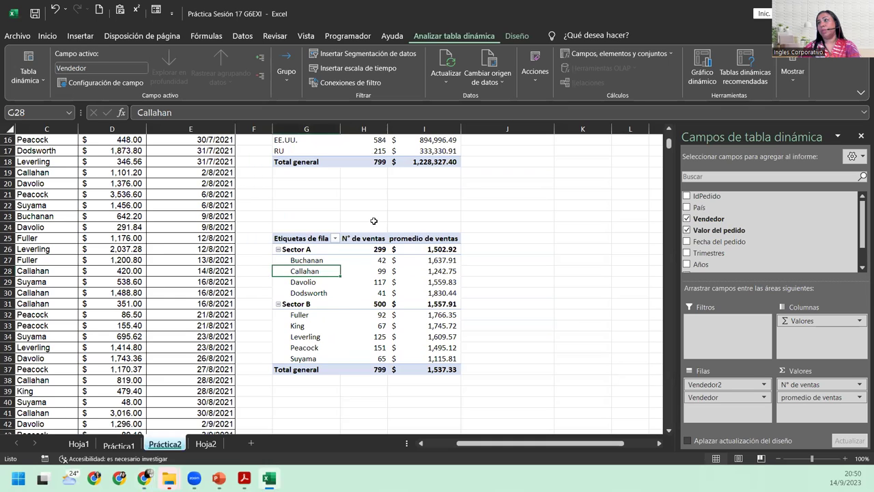
Insert a slicer for the País field on the Sector A/Sector B vendor pivot.
left_click(372, 56)
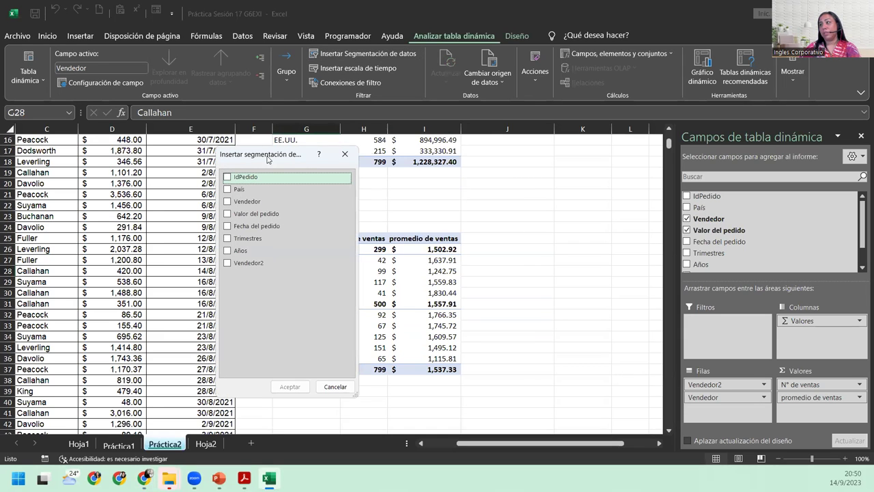
left_click_drag(267, 159, 521, 167)
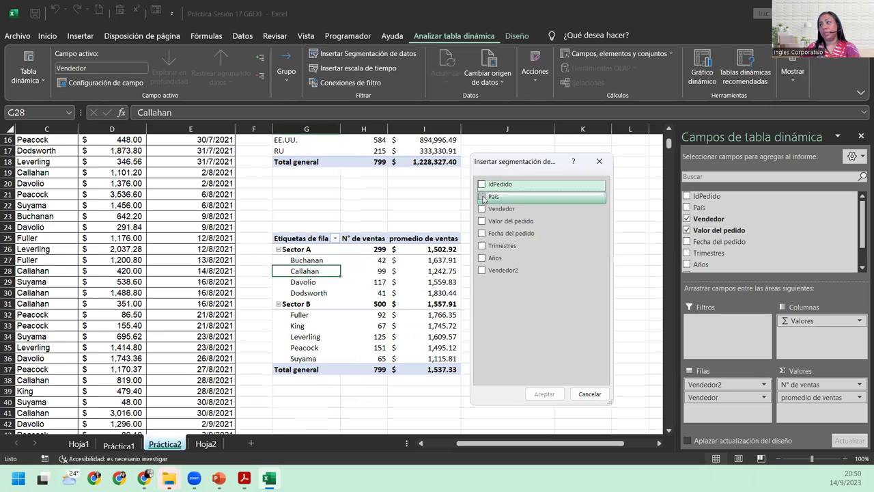
left_click(483, 197)
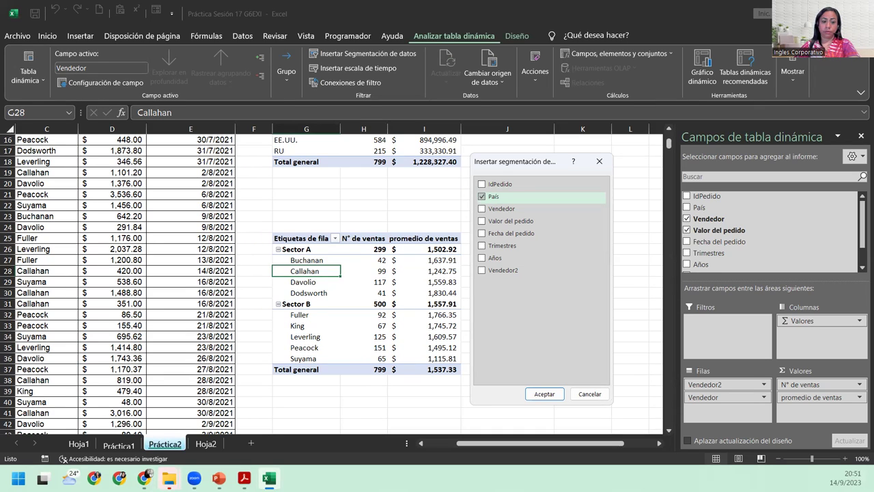
key("Return")
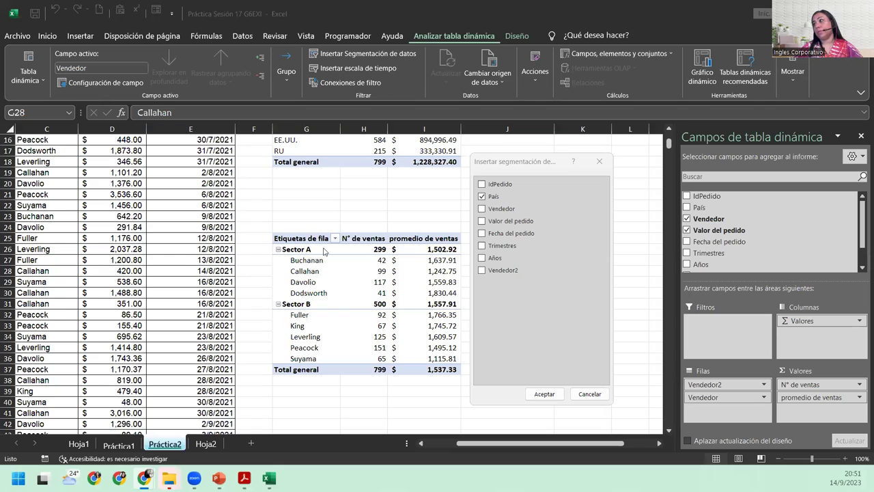
left_click(543, 395)
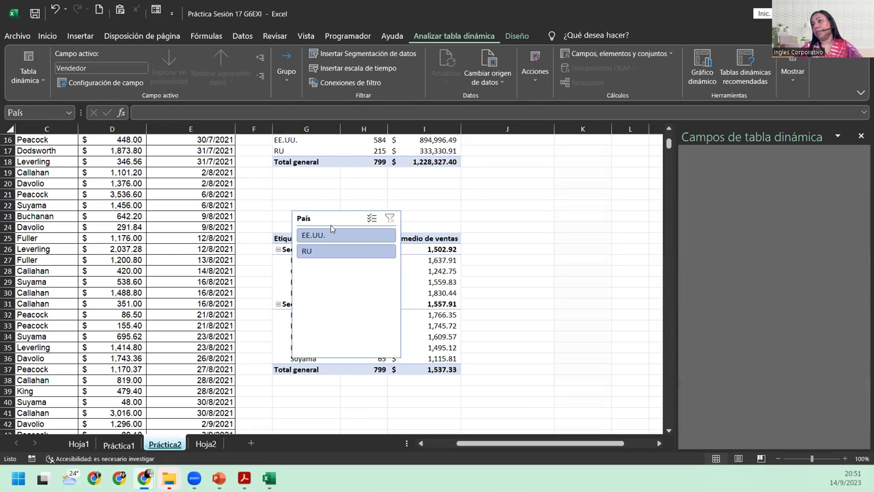
Move the País slicer beside the vendor pivot, shorten it, and filter to RU.
mouse_move(341, 216)
left_mouse_down()
mouse_move(509, 223)
mouse_move(522, 241)
left_mouse_up()
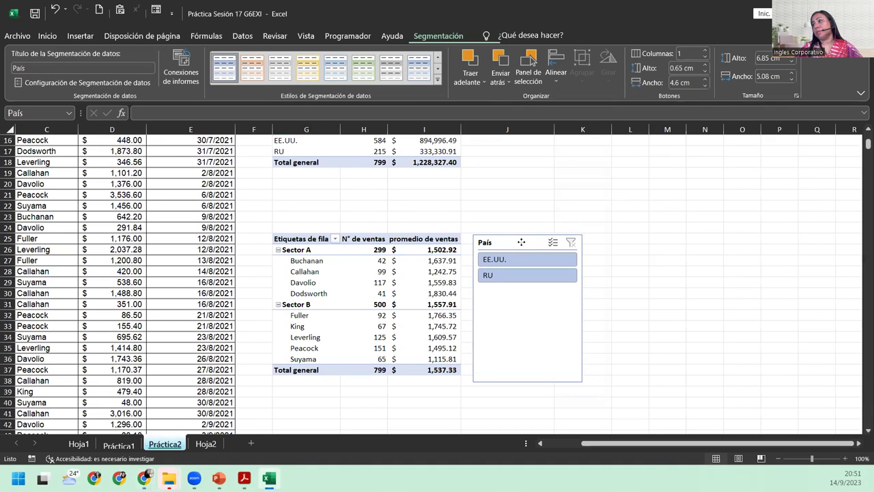
mouse_move(528, 383)
left_mouse_down()
mouse_move(590, 290)
mouse_move(558, 263)
left_mouse_up()
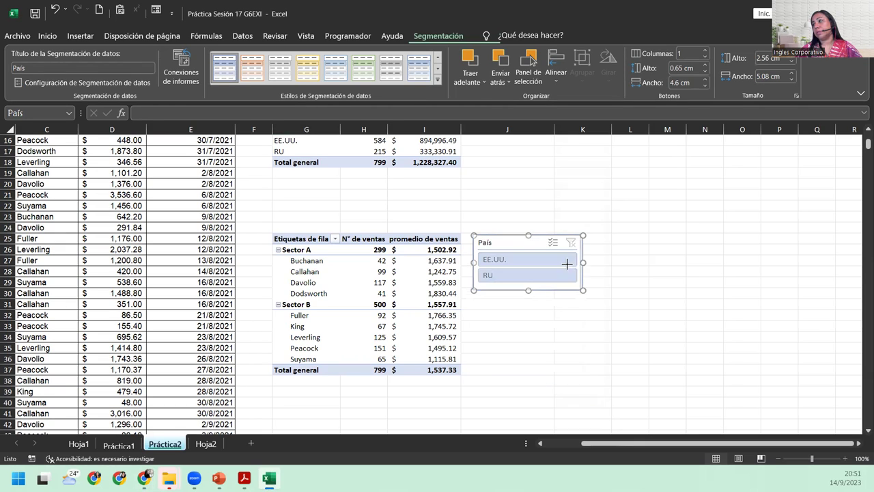
left_click(495, 261)
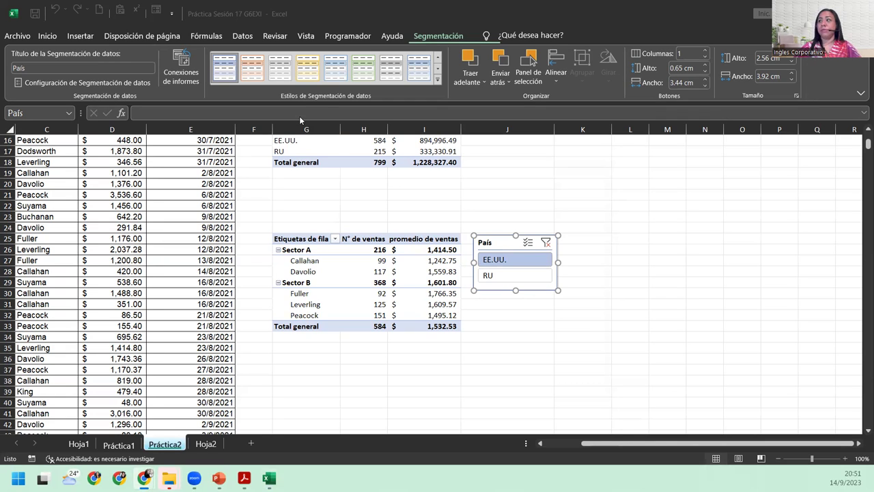
left_click(492, 280)
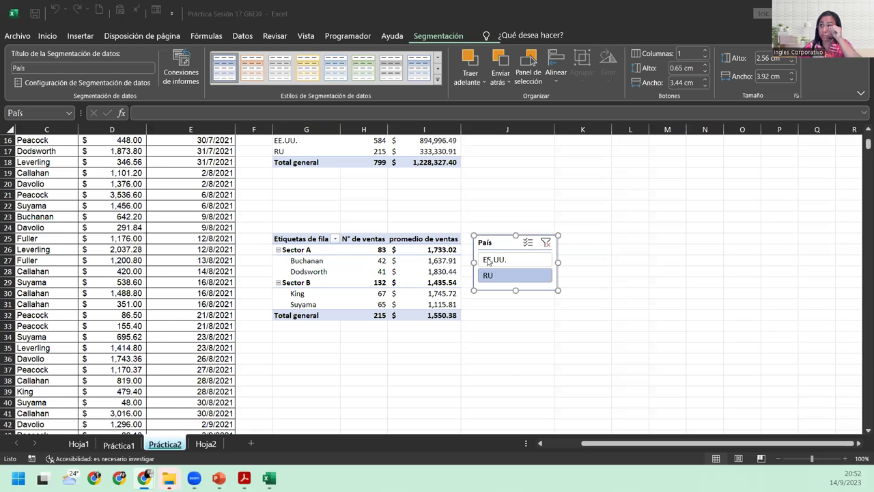
left_click(403, 295)
scroll(403, 295, "down", 3)
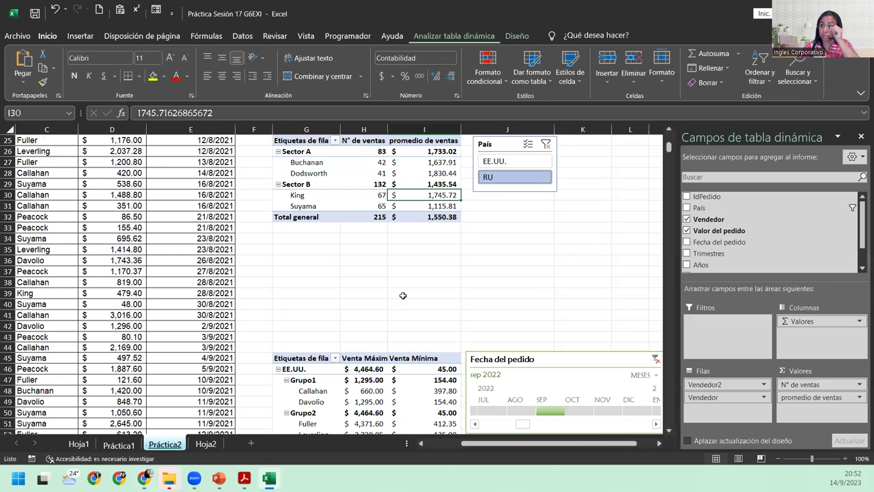
scroll(403, 295, "down", 2)
left_click(323, 327)
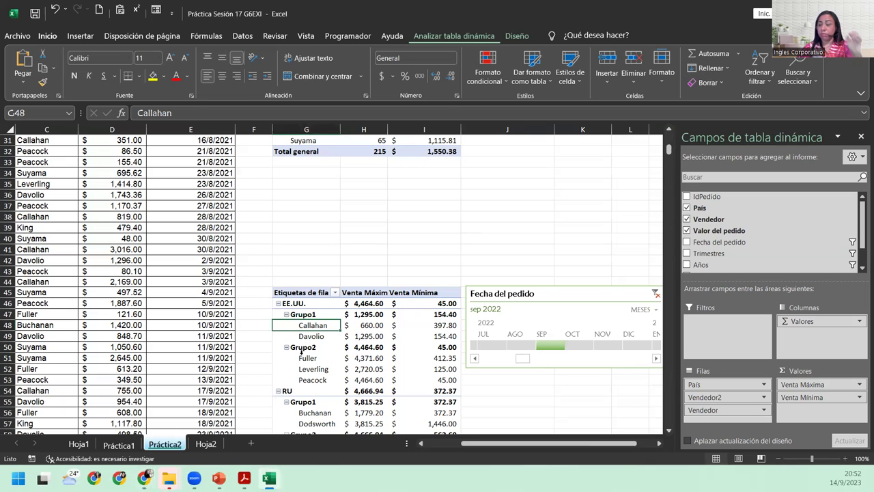
scroll(301, 351, "down", 6)
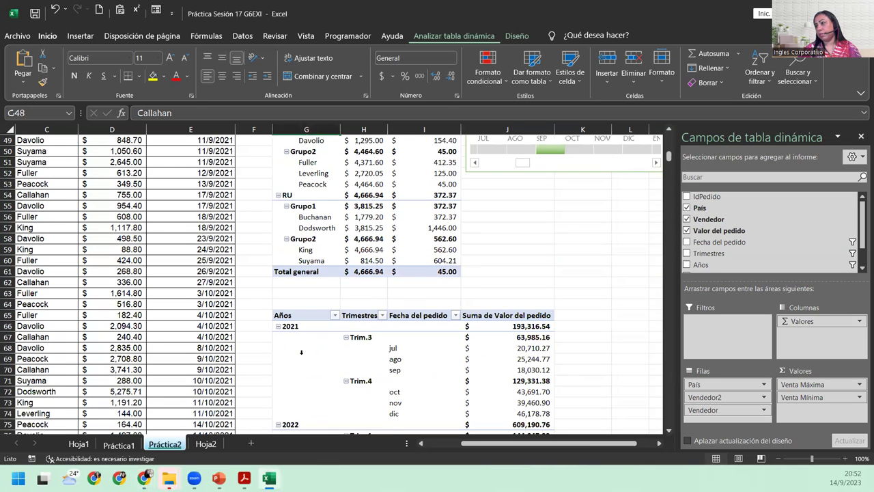
scroll(301, 351, "down", 1)
scroll(301, 352, "down", 1)
left_click(300, 329)
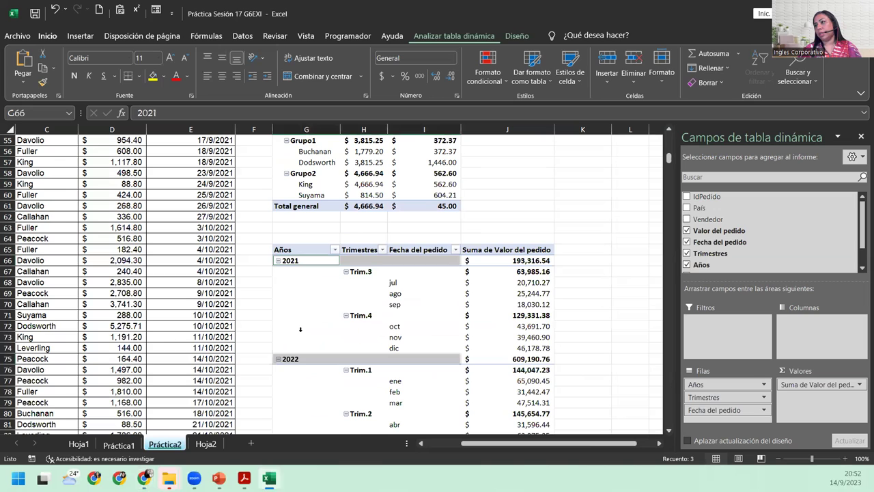
key("Up")
left_click(303, 285)
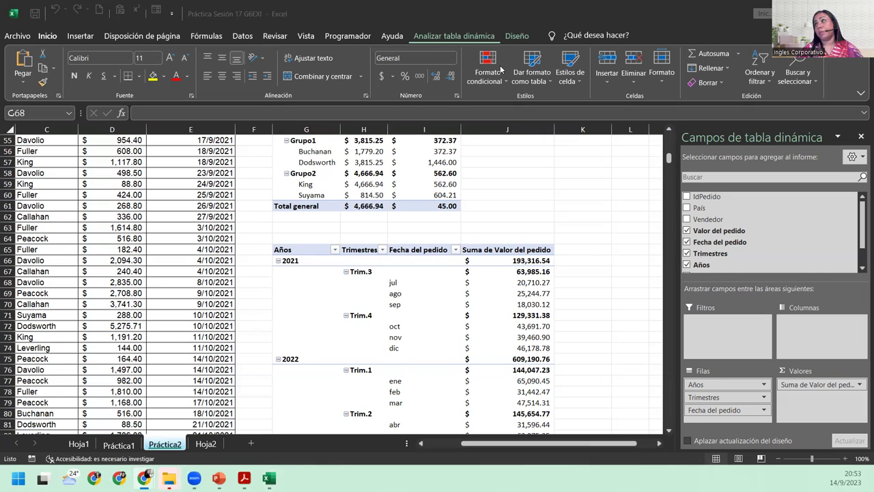
Connect the País slicer to the Años pivot through Conexiones de filtro.
left_click(464, 37)
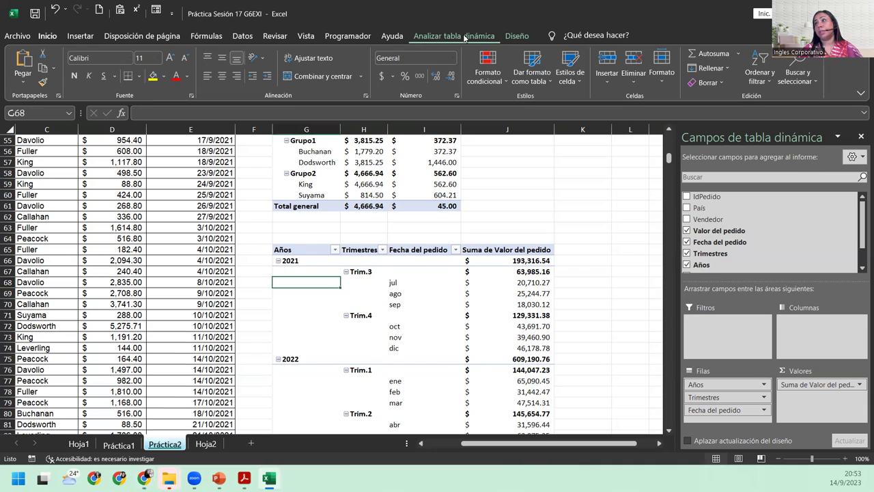
left_click(464, 38)
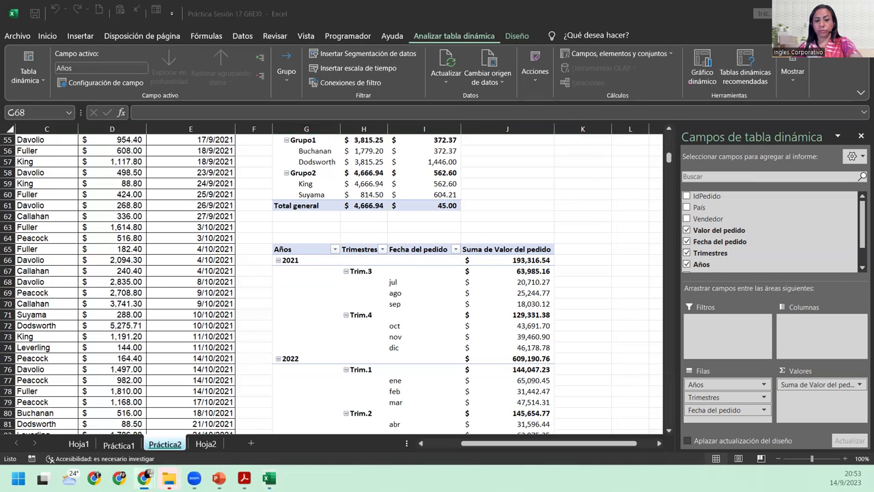
left_click(372, 84)
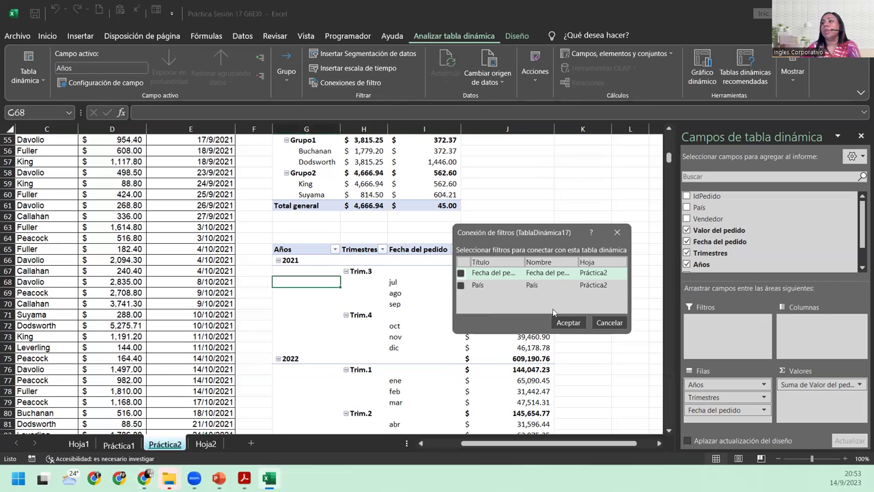
left_click_drag(557, 233, 576, 198)
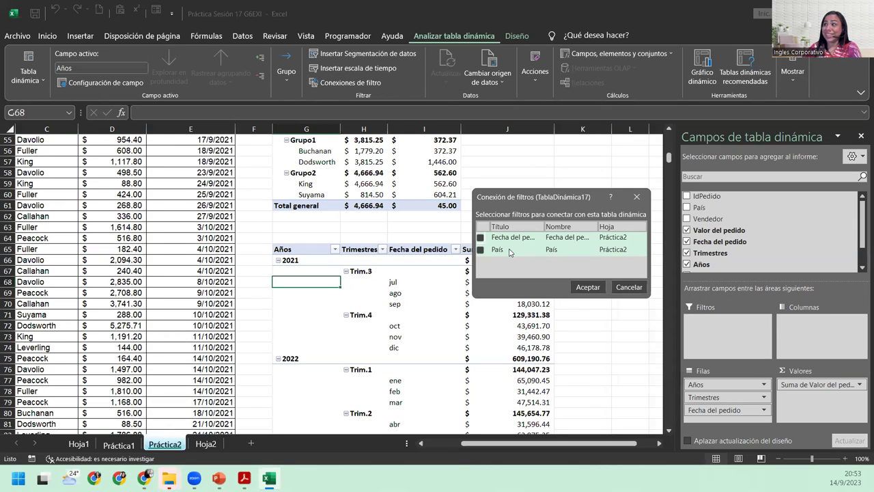
left_click(481, 250)
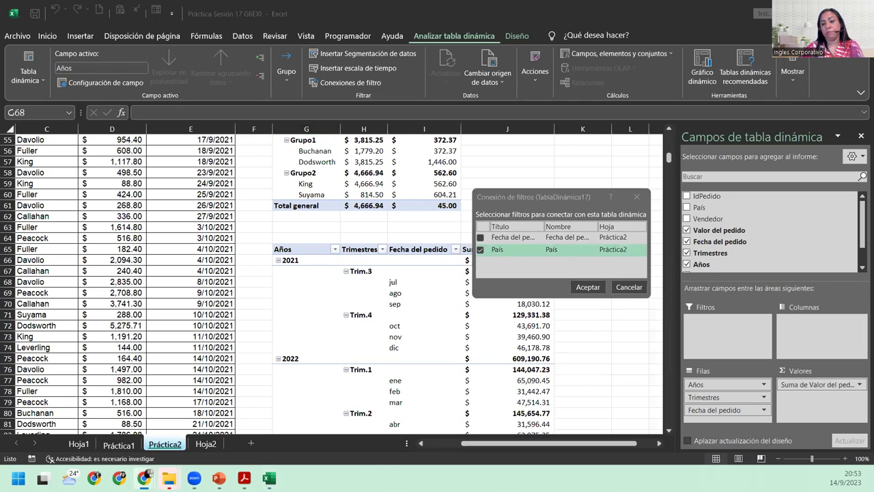
left_click(587, 286)
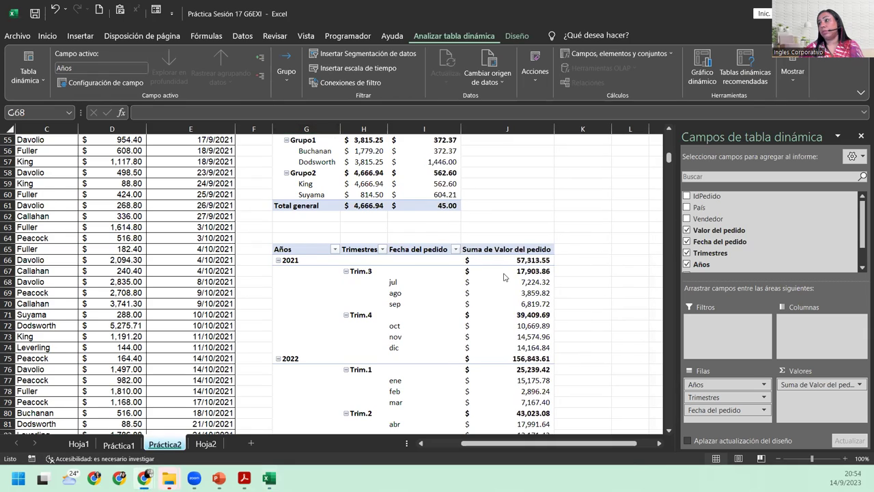
scroll(504, 277, "up", 3)
scroll(504, 277, "up", 1)
scroll(504, 276, "up", 4)
scroll(504, 276, "up", 4)
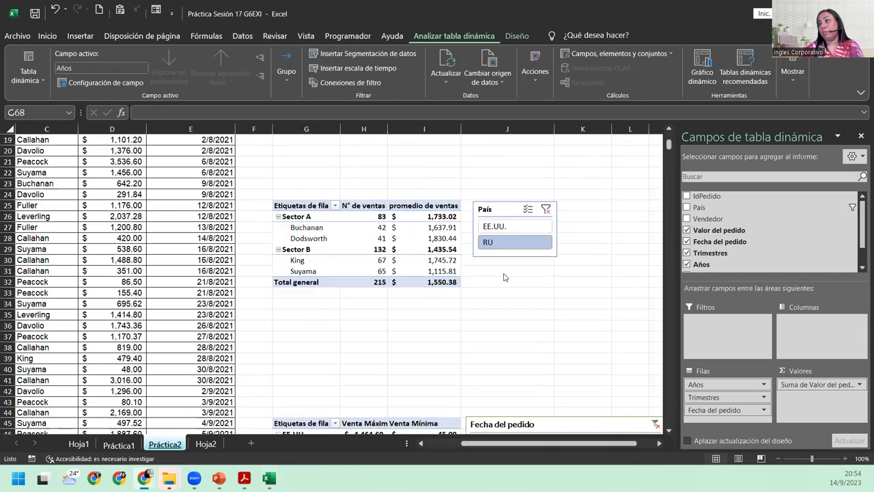
scroll(504, 277, "up", 1)
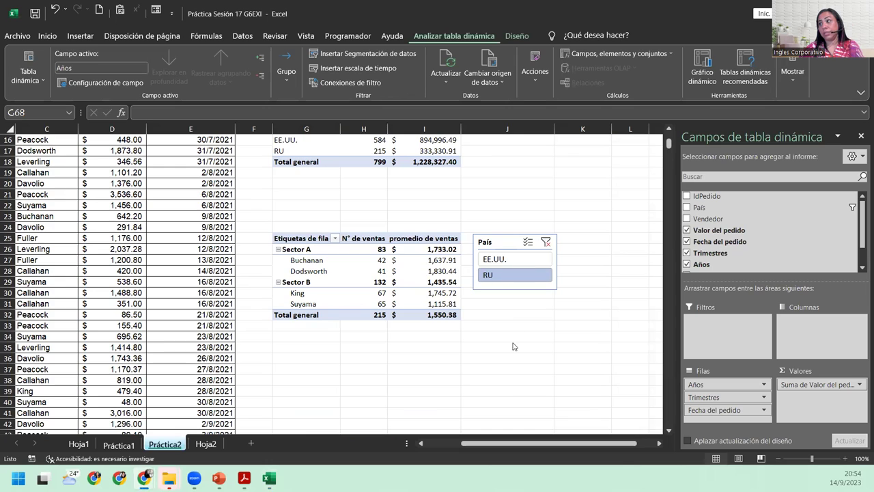
scroll(509, 364, "down", 3)
scroll(509, 363, "down", 2)
scroll(509, 363, "down", 6)
scroll(509, 364, "down", 6)
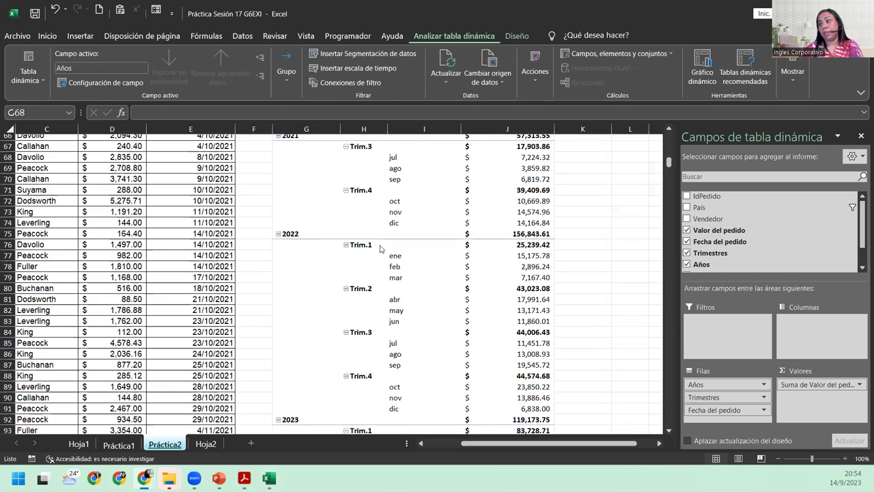
left_click(362, 244)
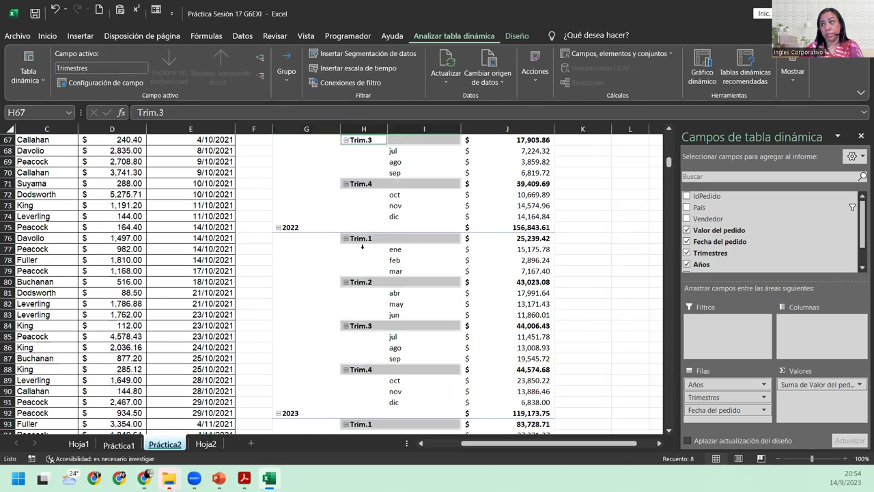
left_click(314, 258)
scroll(321, 254, "up", 6)
scroll(325, 253, "up", 6)
scroll(326, 253, "up", 4)
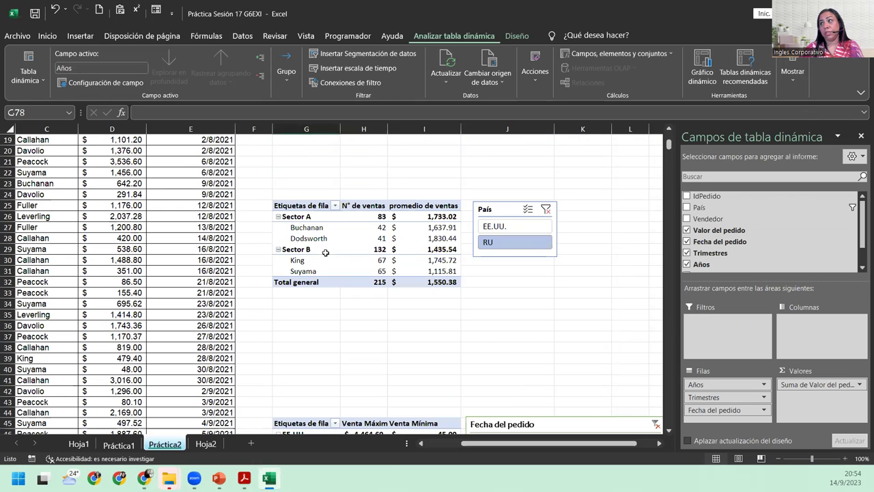
left_click(498, 233)
scroll(430, 323, "down", 4)
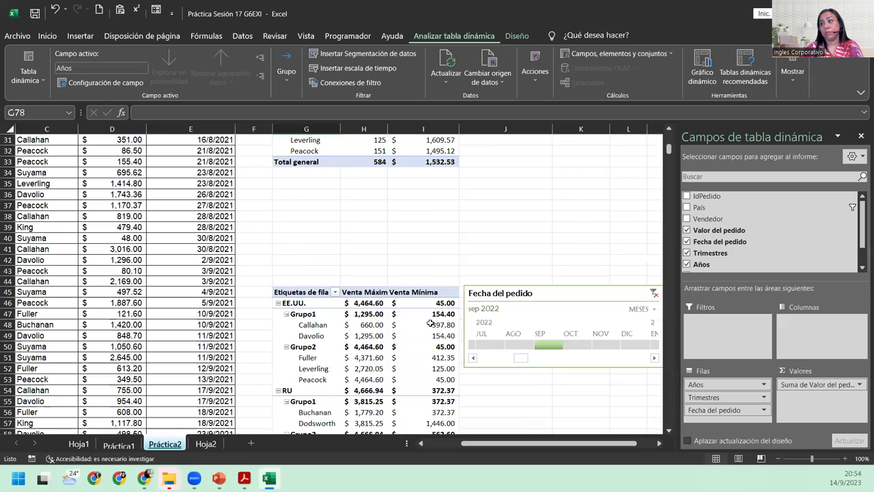
scroll(430, 323, "down", 5)
scroll(430, 323, "down", 3)
scroll(430, 323, "down", 3)
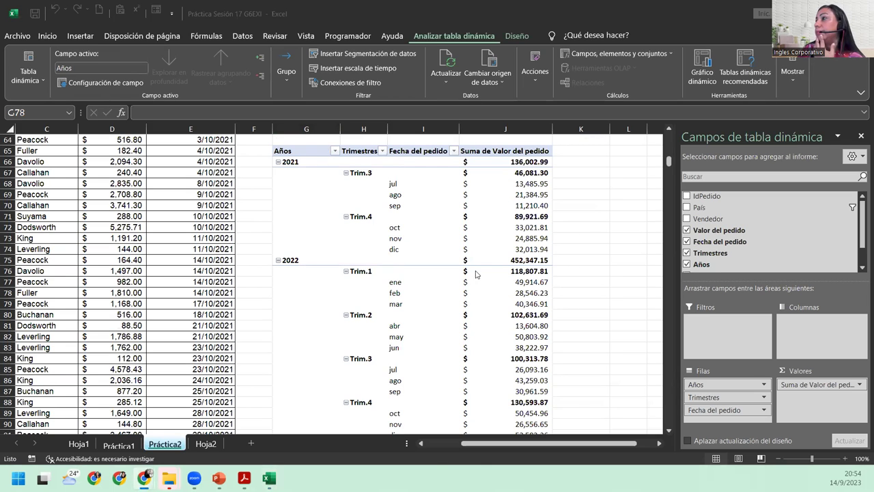
scroll(465, 279, "up", 2)
scroll(464, 280, "up", 2)
scroll(464, 280, "up", 6)
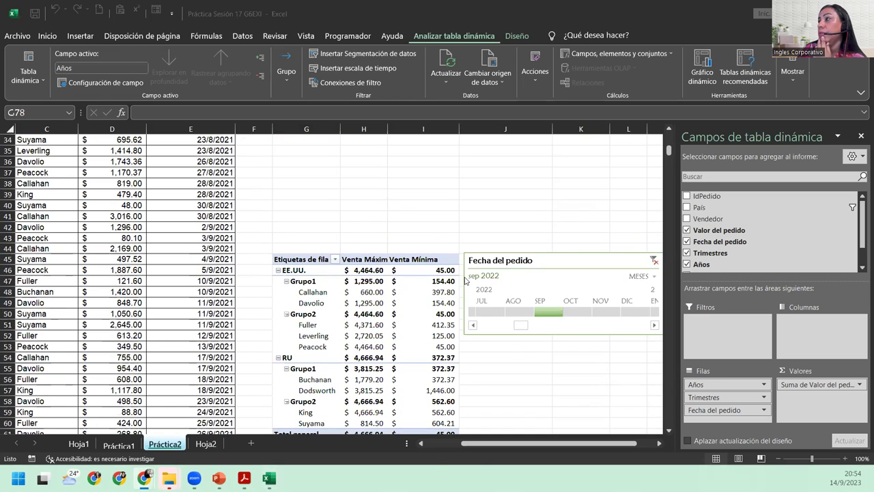
scroll(479, 260, "up", 6)
left_click(502, 241)
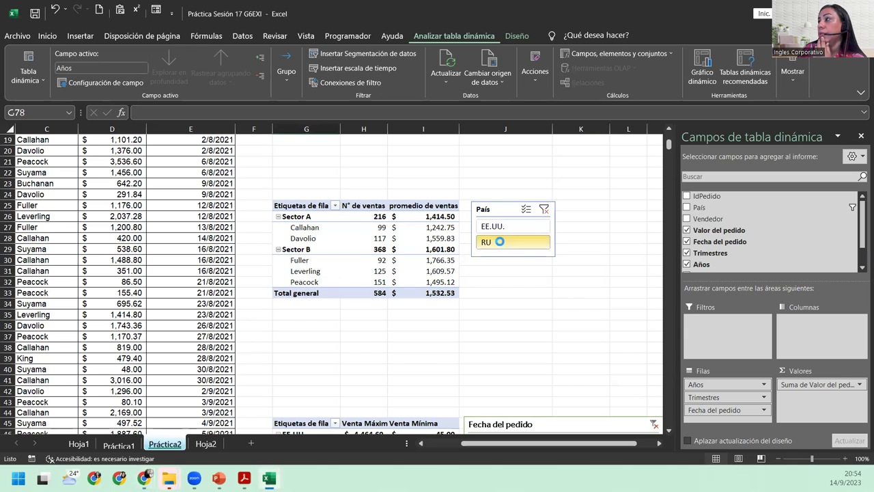
scroll(498, 354, "down", 3)
scroll(498, 354, "down", 3)
scroll(494, 353, "down", 4)
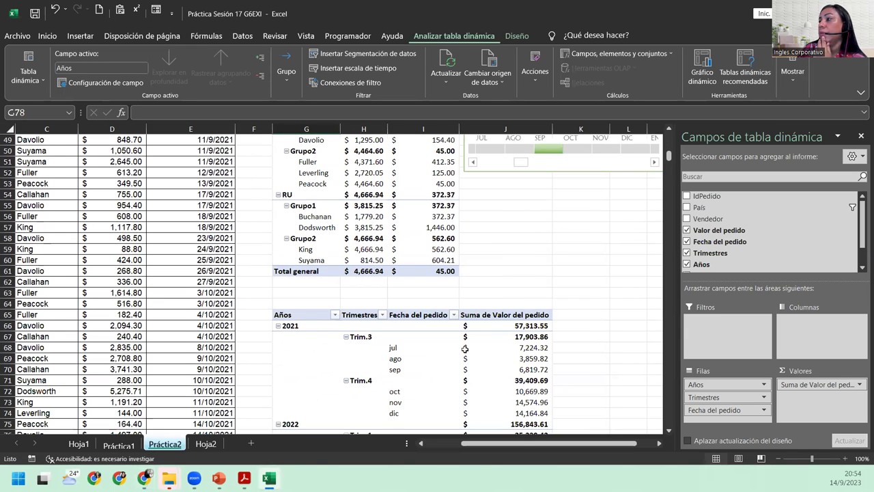
scroll(397, 350, "down", 2)
left_click(396, 350)
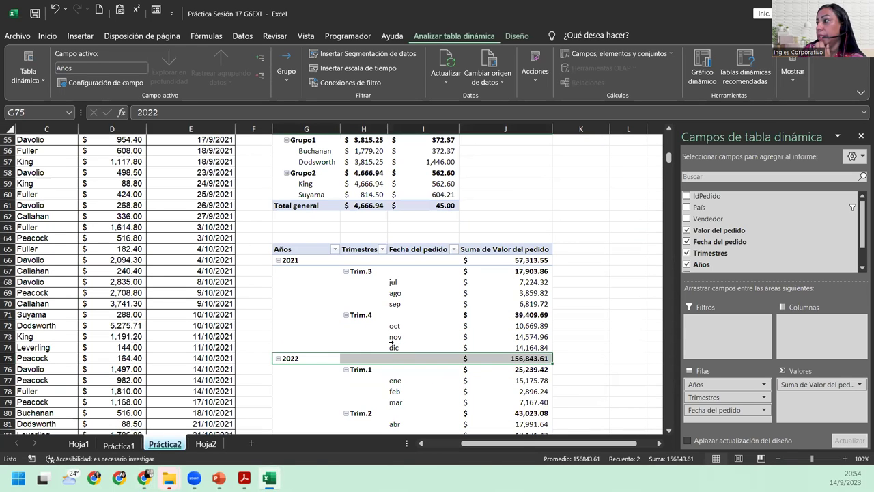
left_click(393, 345)
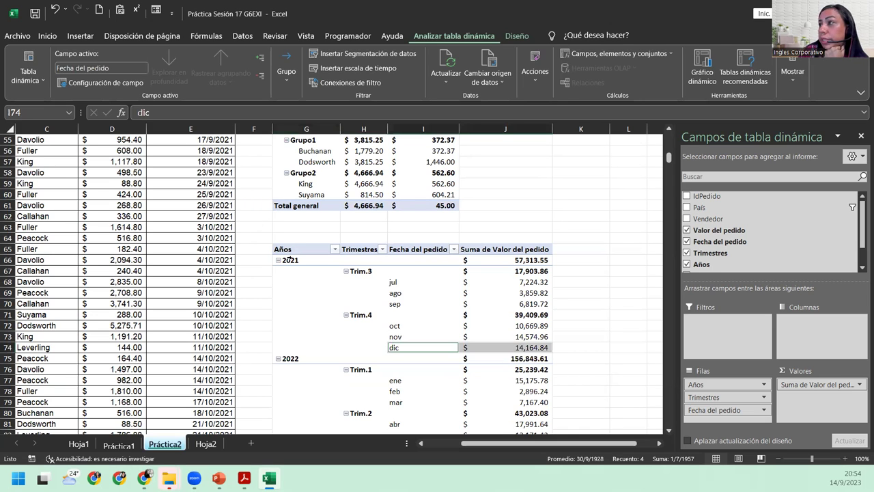
Drag the whole Años pivot to K25 beside the vendor pivot, nudging the País slicer left.
left_click_drag(290, 249, 481, 437)
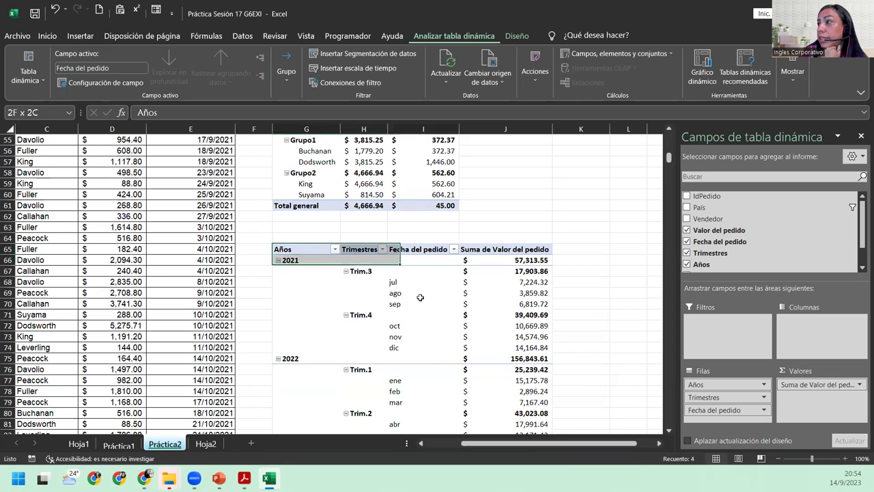
mouse_move(492, 383)
left_mouse_down()
mouse_move(500, 440)
mouse_move(504, 412)
left_mouse_up()
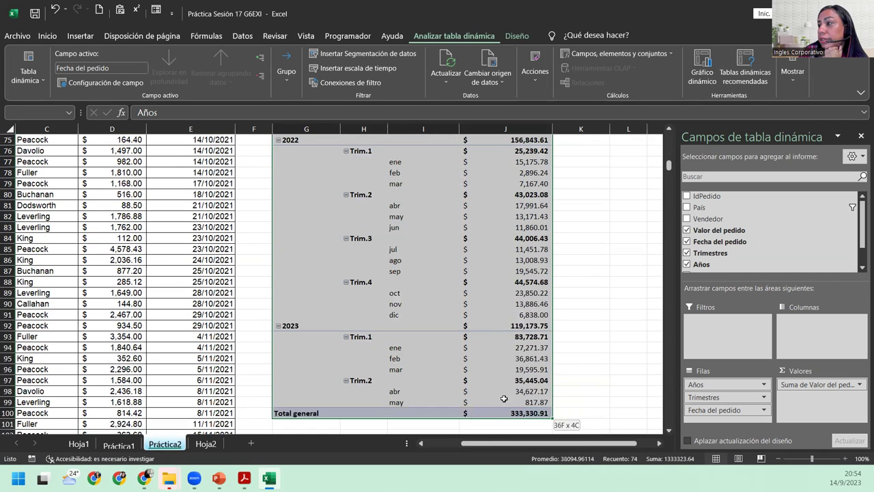
scroll(483, 389, "up", 5)
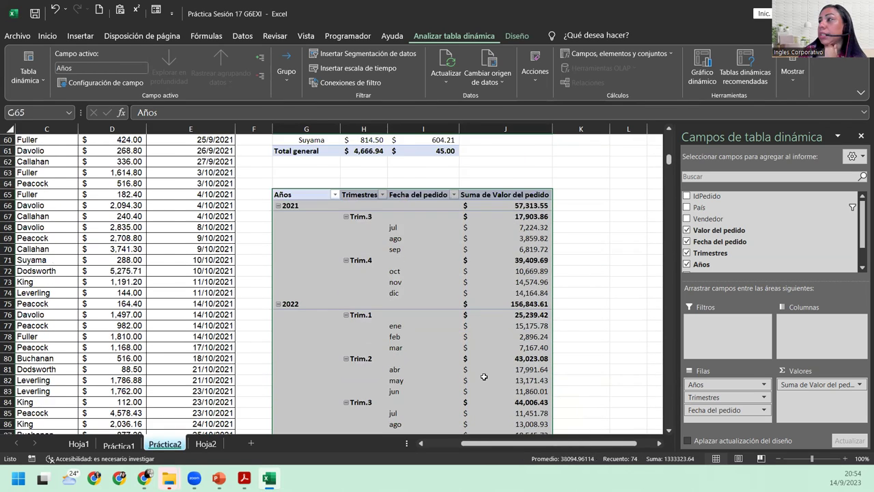
scroll(483, 386, "up", 4)
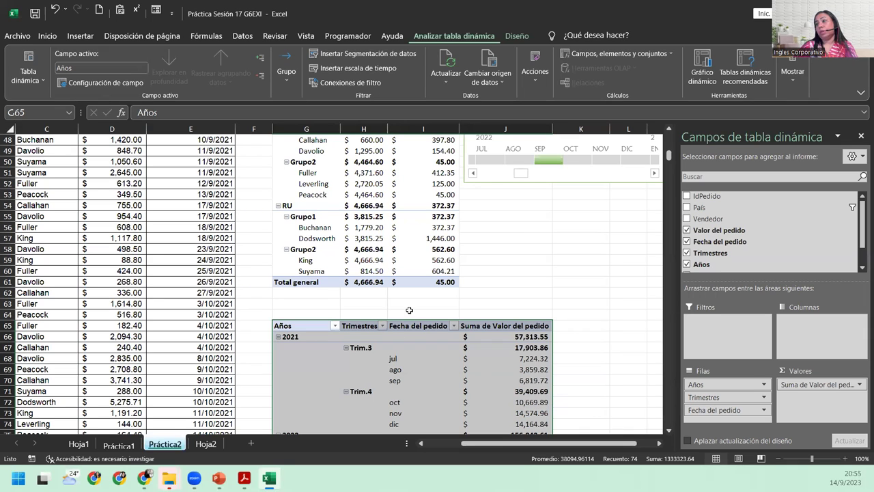
mouse_move(410, 321)
left_mouse_down()
mouse_move(462, 133)
mouse_move(336, 105)
left_mouse_up()
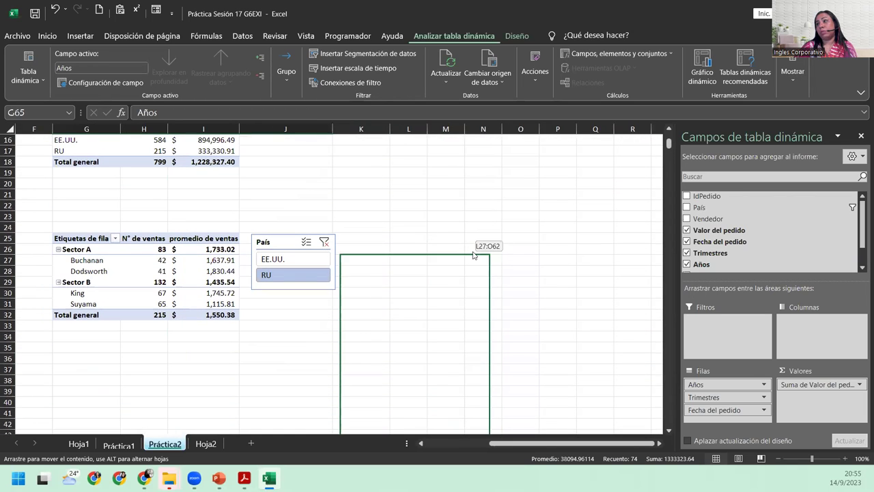
left_click_drag(336, 102, 454, 241)
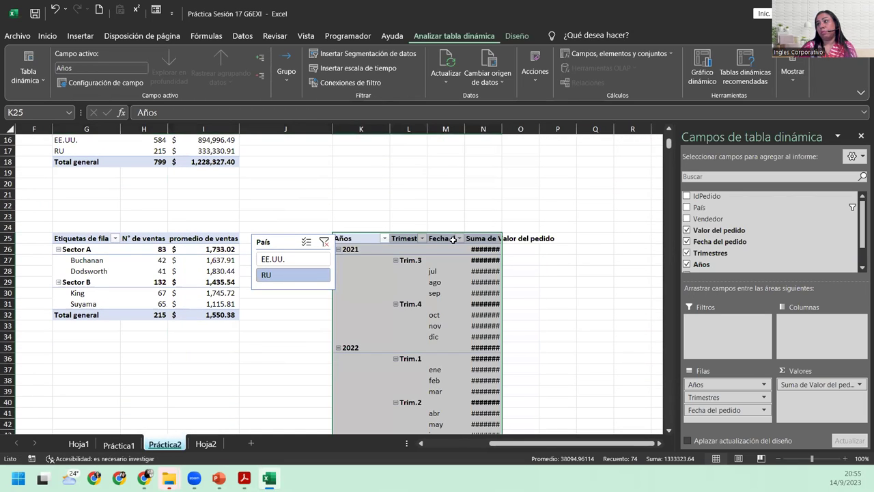
left_click_drag(292, 235, 283, 234)
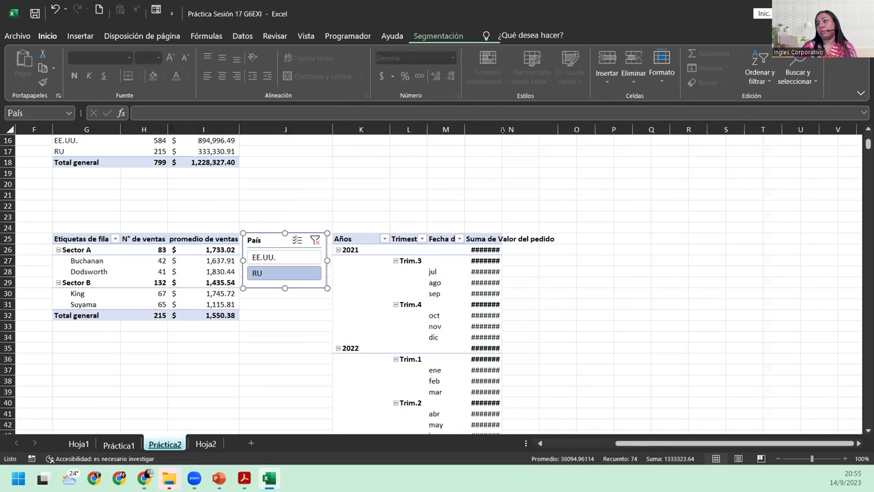
Autofit column N to show the totals, test EE.UU. and RU in the slicer, then clear it.
double_click(502, 130)
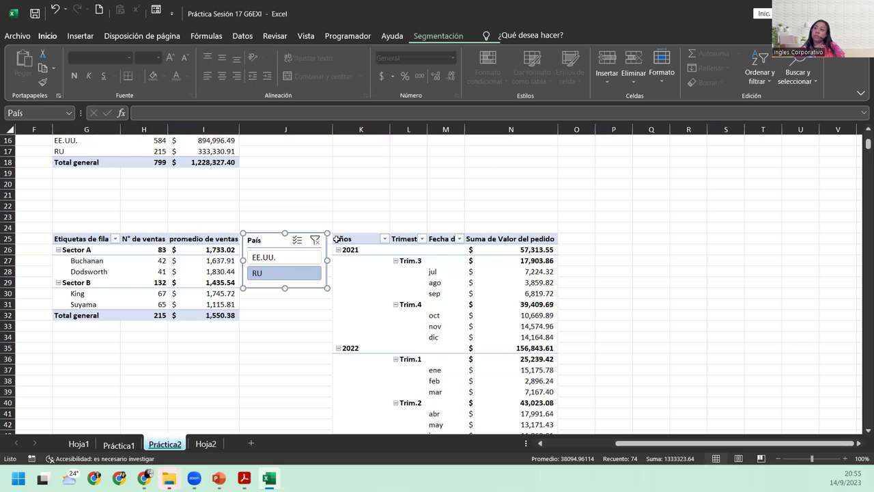
left_click(271, 258)
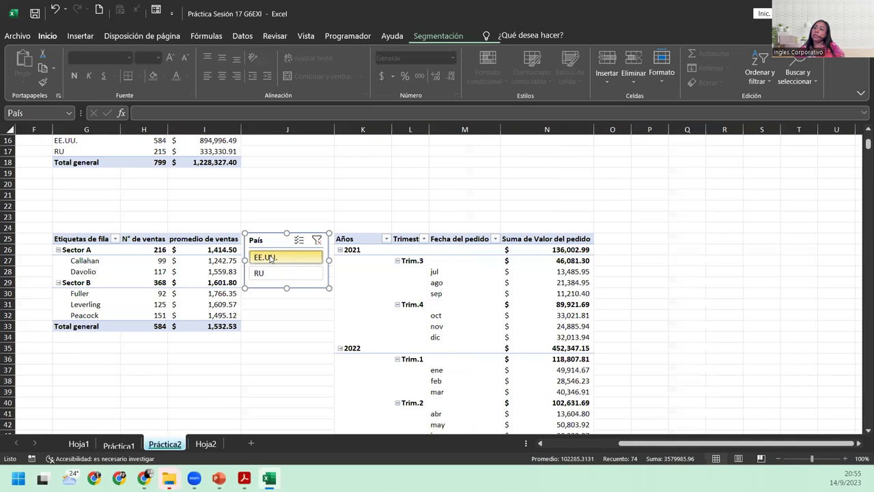
left_click(317, 241)
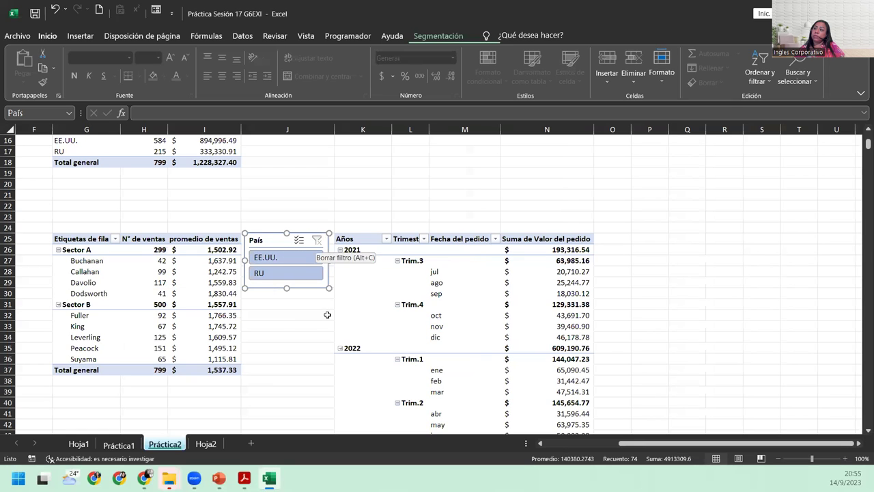
left_click(294, 280)
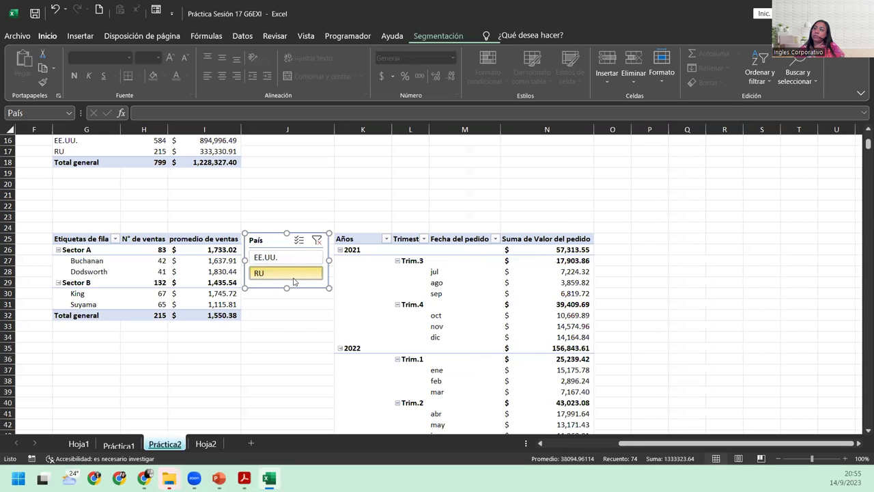
left_click(292, 261)
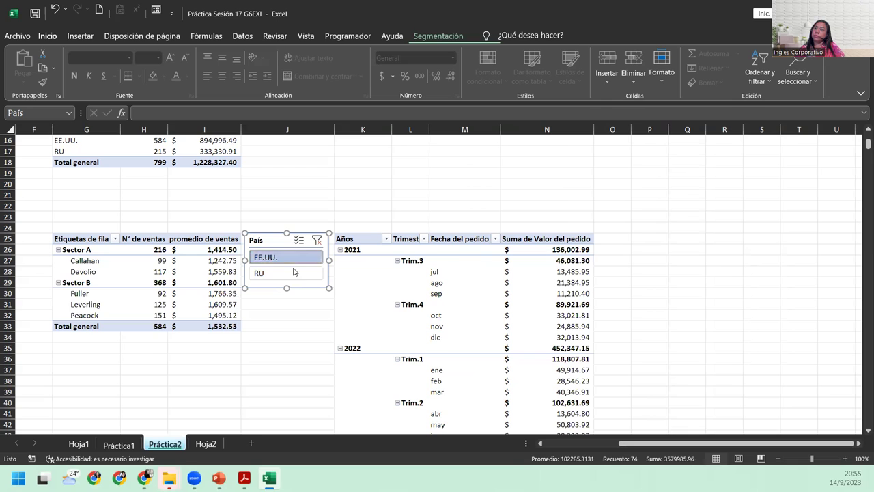
left_click(293, 272)
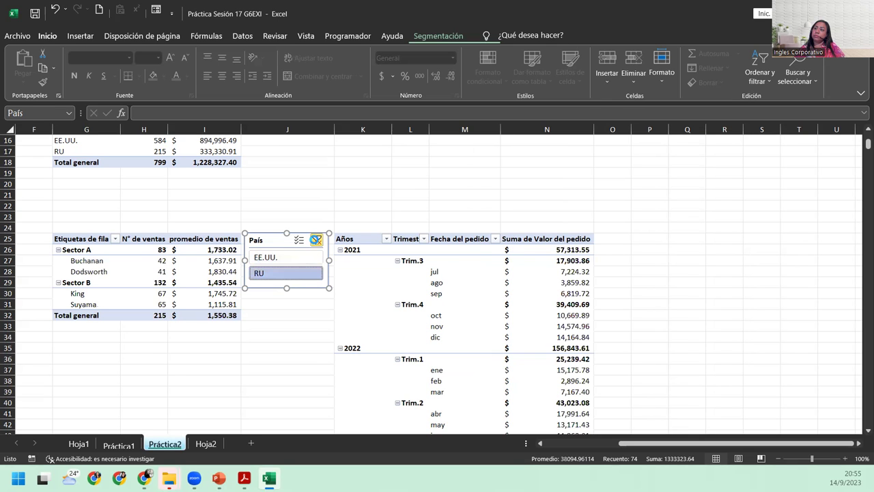
left_click(316, 240)
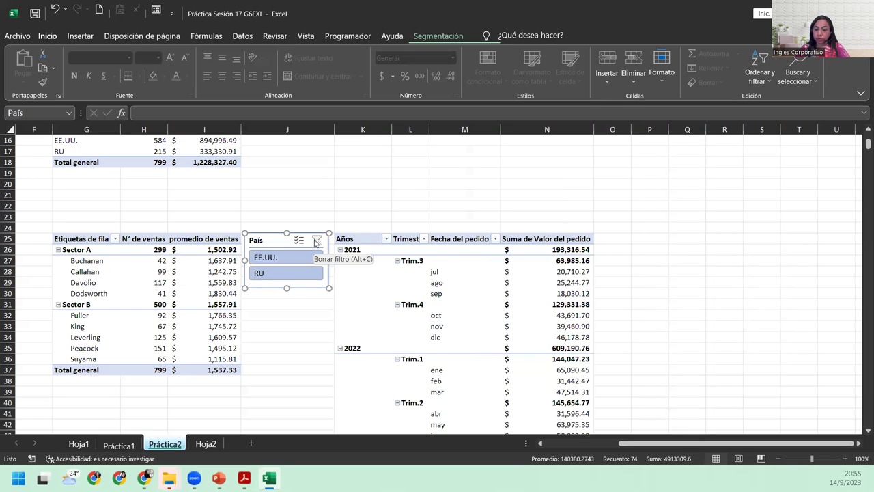
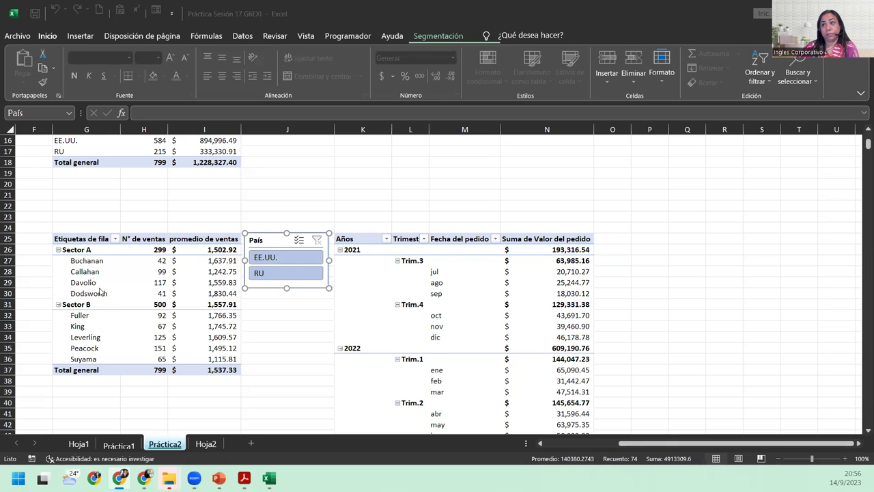
Select a cell in the sellers pivot table and scroll through the sheet.
left_click(93, 261)
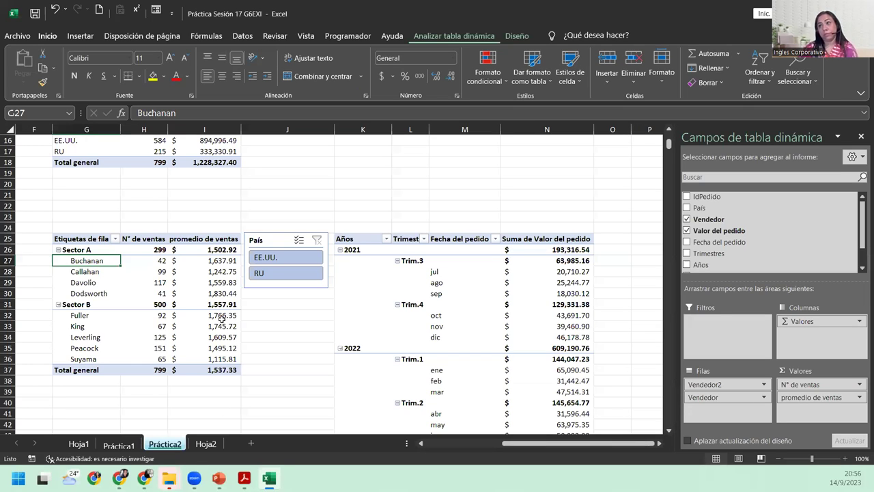
scroll(183, 298, "up", 5)
scroll(181, 297, "down", 5)
scroll(181, 298, "down", 6)
scroll(181, 297, "down", 6)
scroll(180, 297, "down", 6)
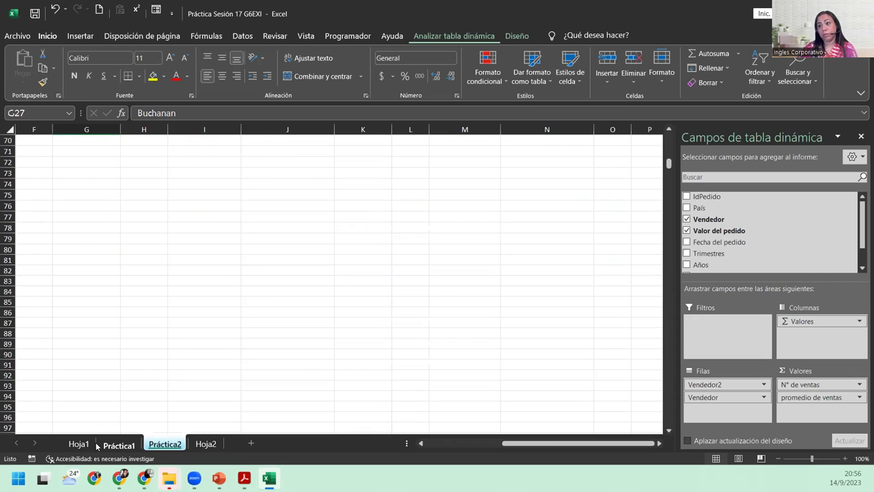
On Hoja1, autofit column B so the pivot's sales amounts show in full.
left_click(74, 444)
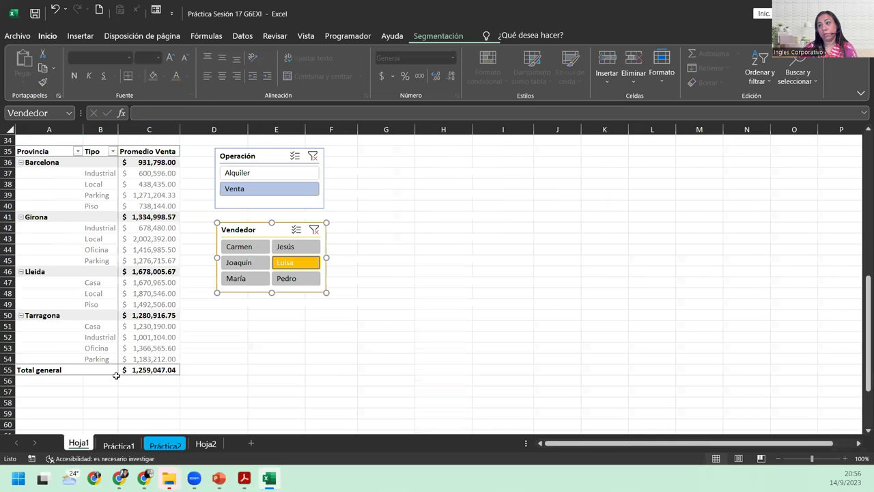
left_click(91, 273)
scroll(91, 273, "up", 11)
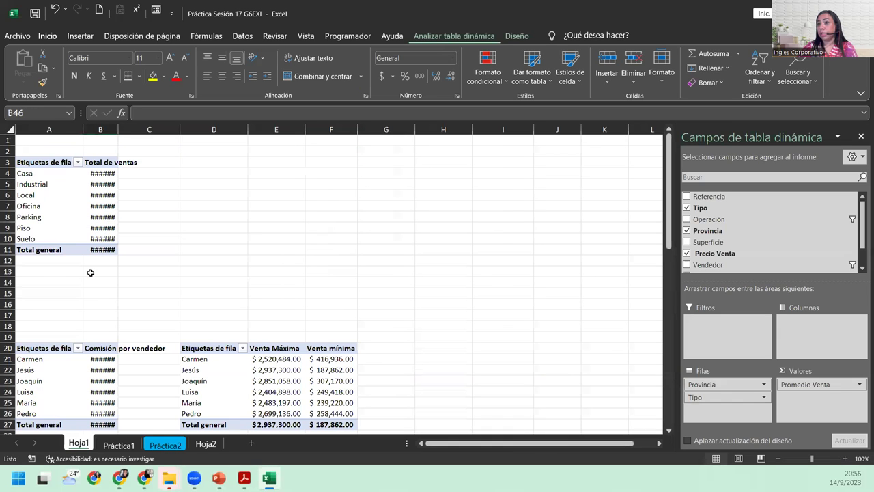
left_click(25, 196)
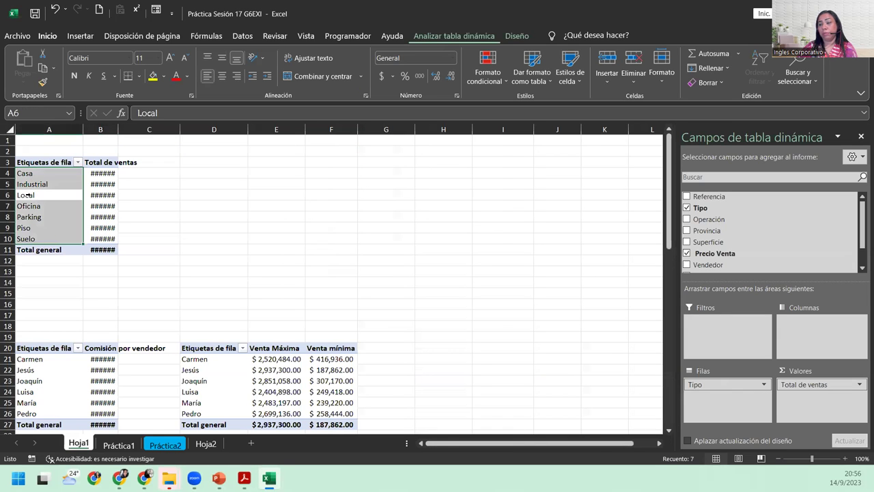
left_click(25, 197)
double_click(118, 129)
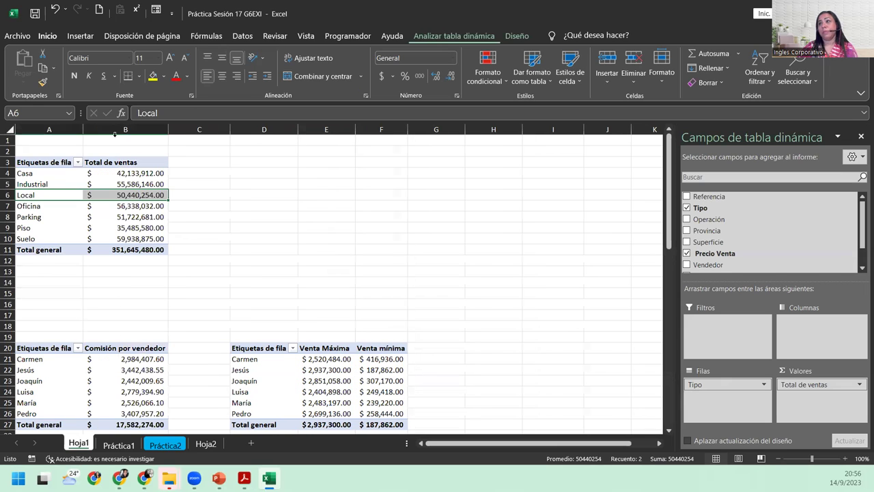
Select the Casa, Local and Parking rows of the property-type pivot.
left_click(43, 173)
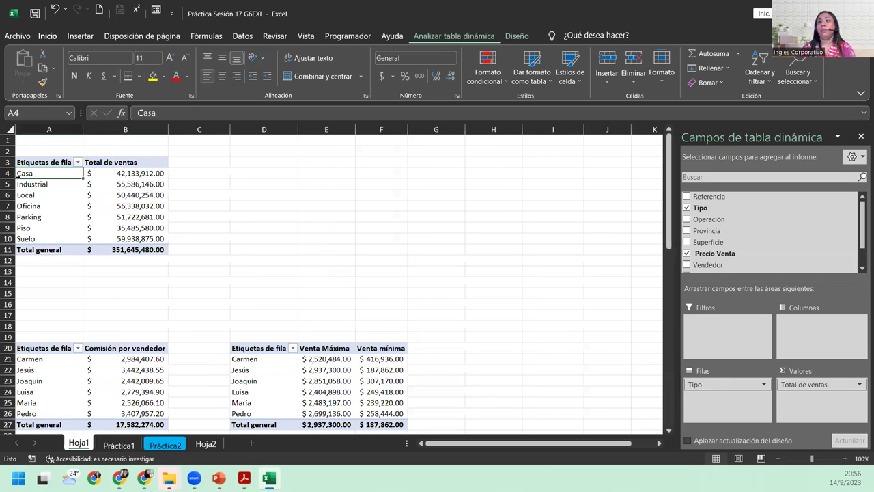
left_click(20, 171)
left_click(25, 195, "ctrl")
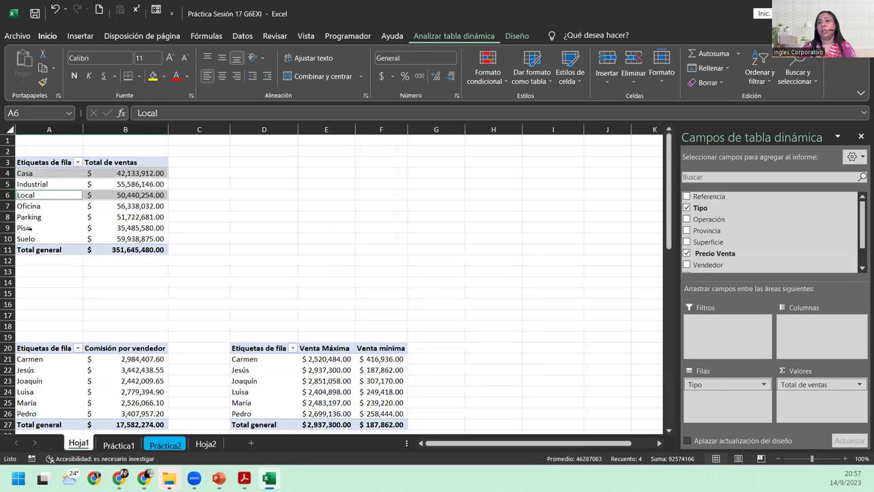
left_click(31, 217, "ctrl")
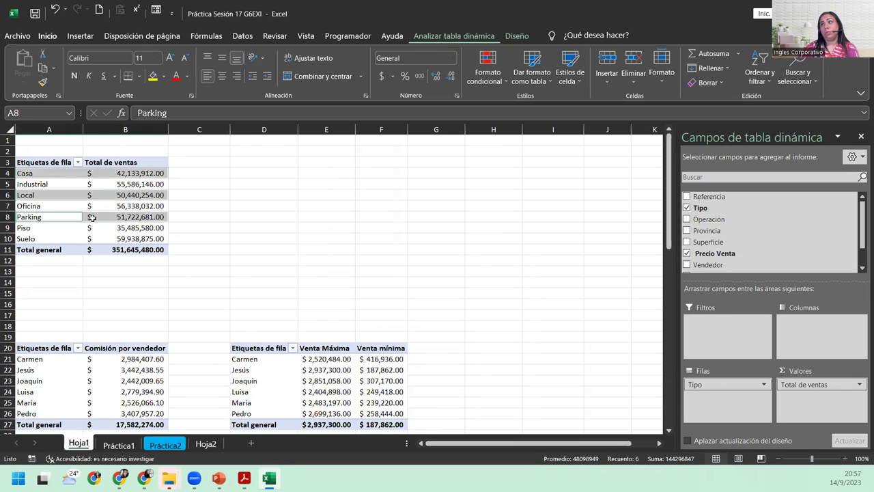
Group the selected Casa, Local and Parking rows into Grupo1.
left_click(415, 36)
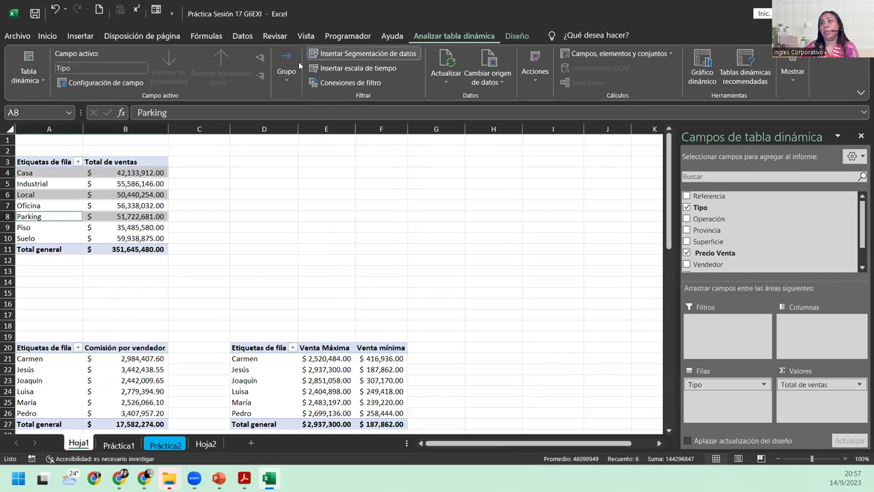
left_click(286, 69)
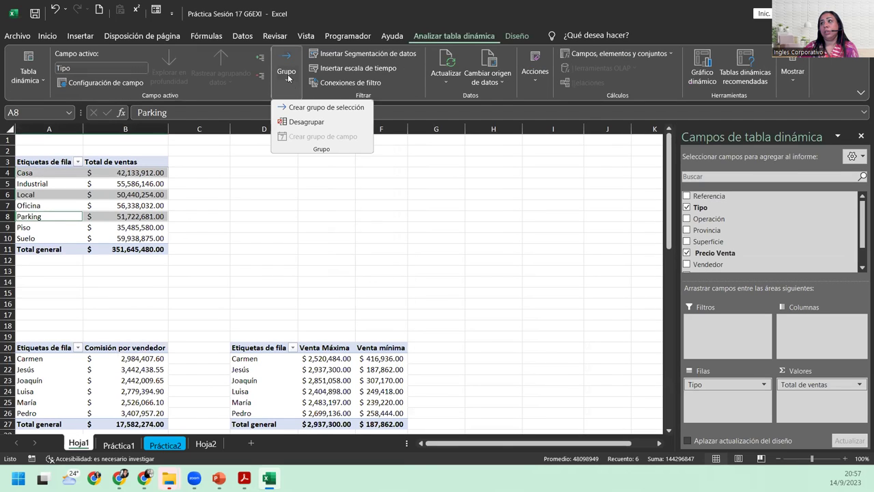
left_click(306, 109)
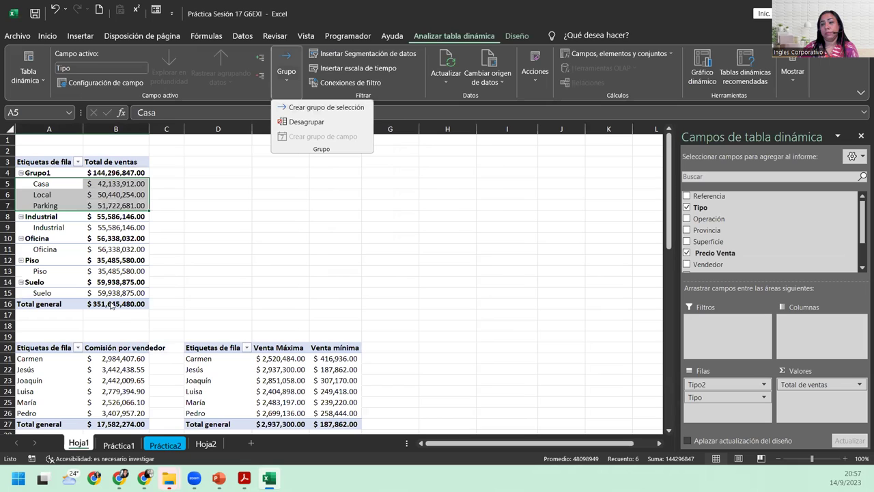
mouse_move(112, 305)
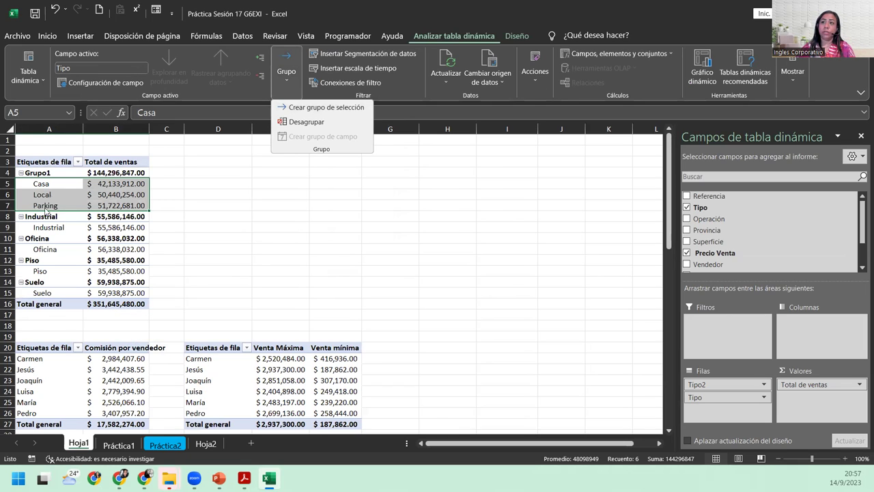
left_click(21, 231)
Group the Industrial and Piso rows into Grupo2.
left_click(21, 228)
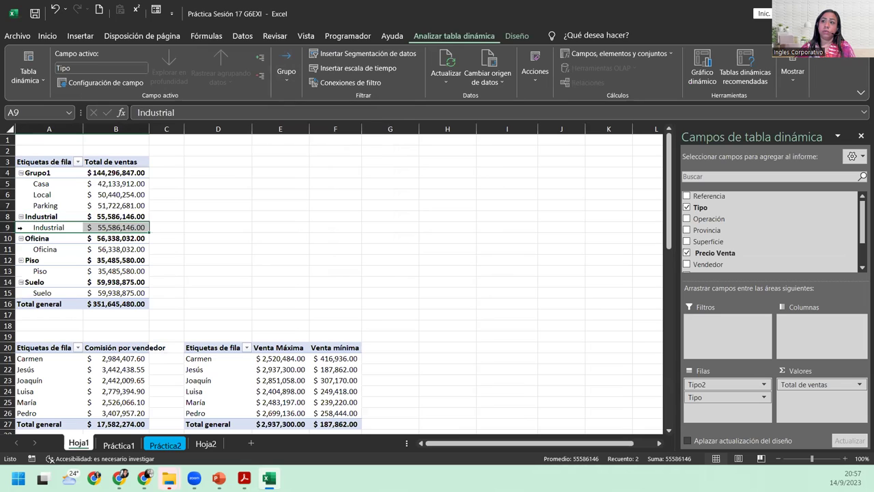
left_click(31, 271, "ctrl")
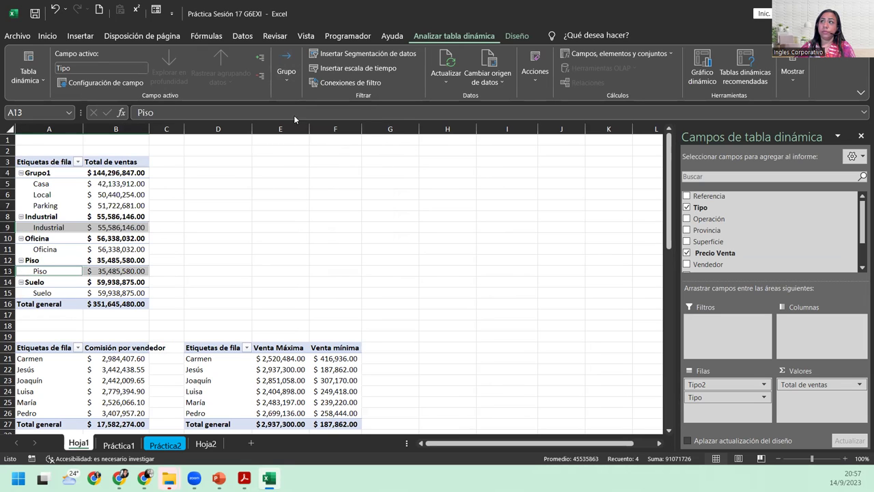
left_click(286, 75)
left_click(297, 107)
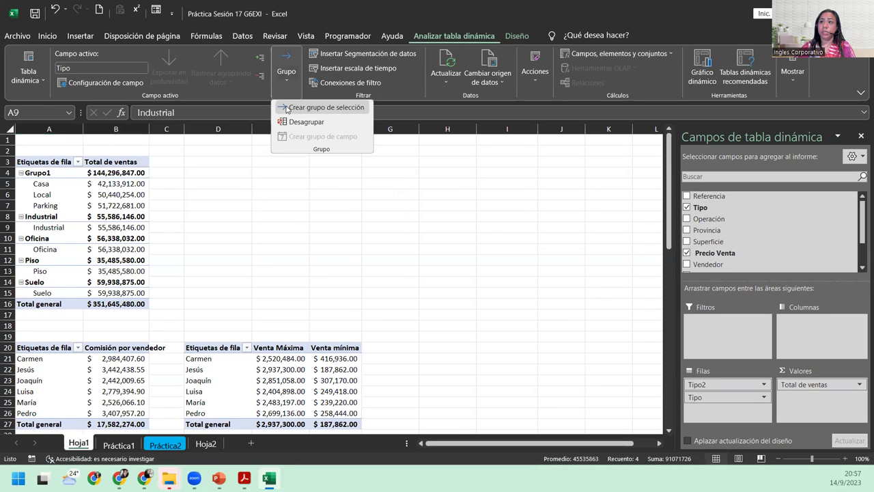
left_click(31, 267)
Group the Oficina and Suelo rows into Grupo3.
left_click(31, 260)
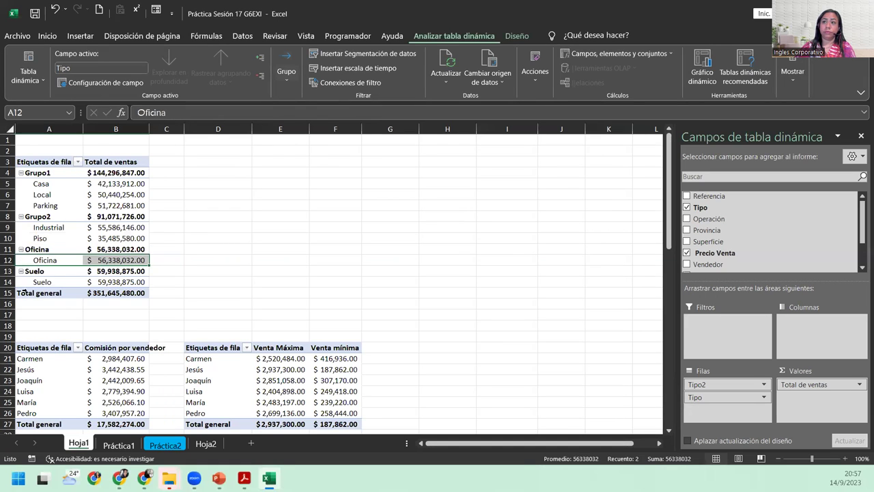
left_click(30, 292)
left_click(22, 261)
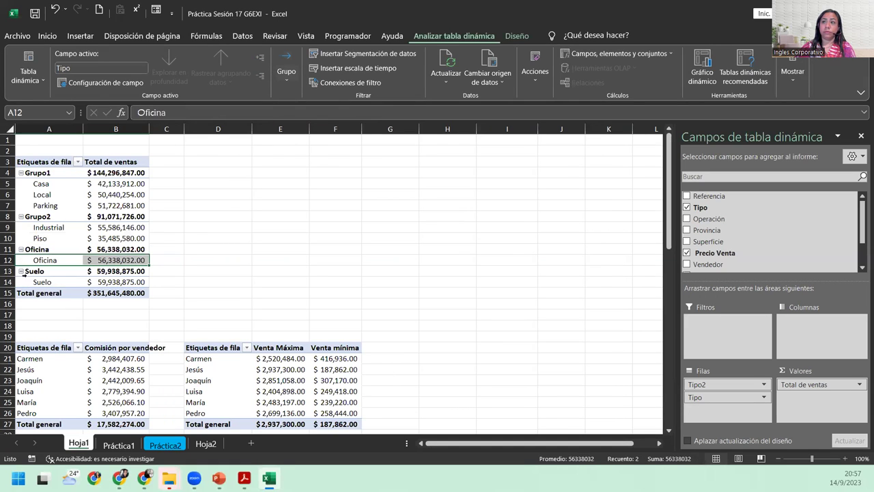
left_click(27, 282, "ctrl")
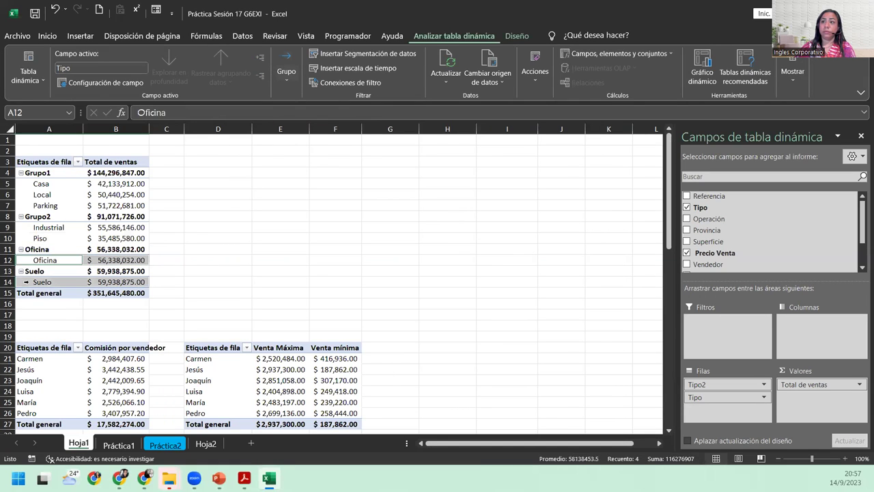
left_click(287, 65)
left_click(318, 108)
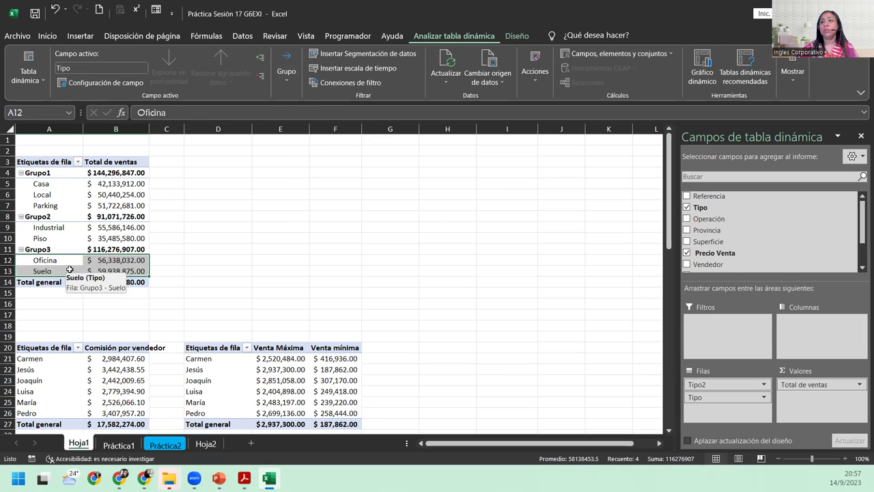
left_click(50, 186)
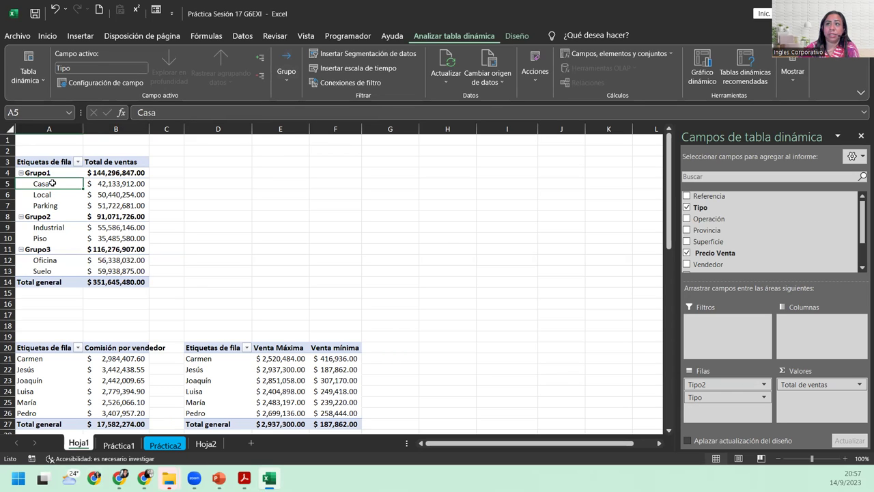
Undo the three groupings while keeping column B widened.
left_click(56, 9)
left_click(55, 9)
left_click(55, 9)
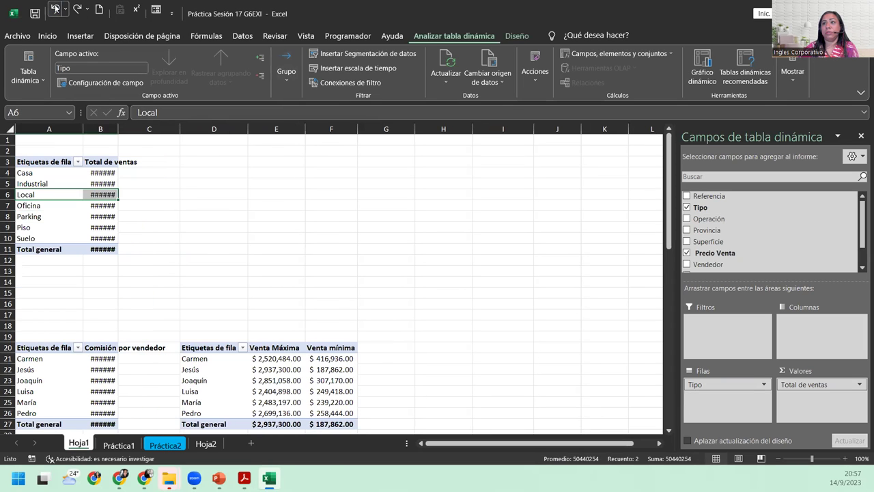
left_click(55, 8)
Regroup only the Casa, Local and Parking rows into Grupo1.
left_click(51, 173)
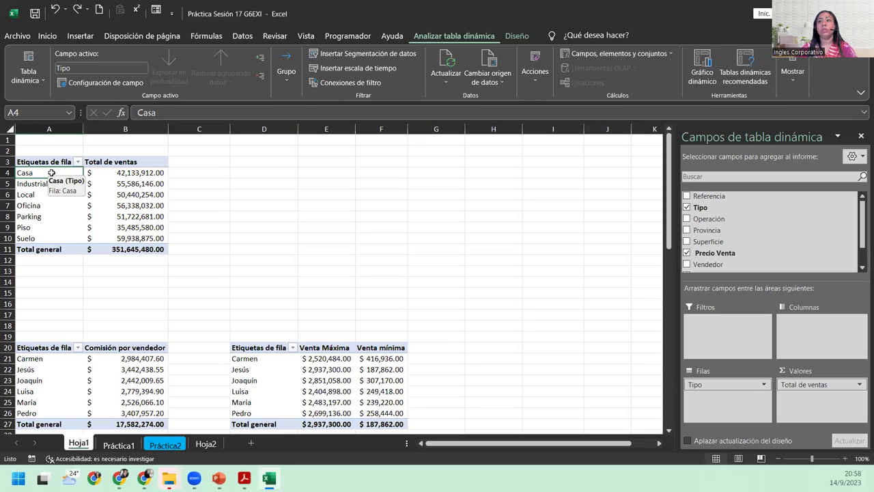
left_click(23, 172)
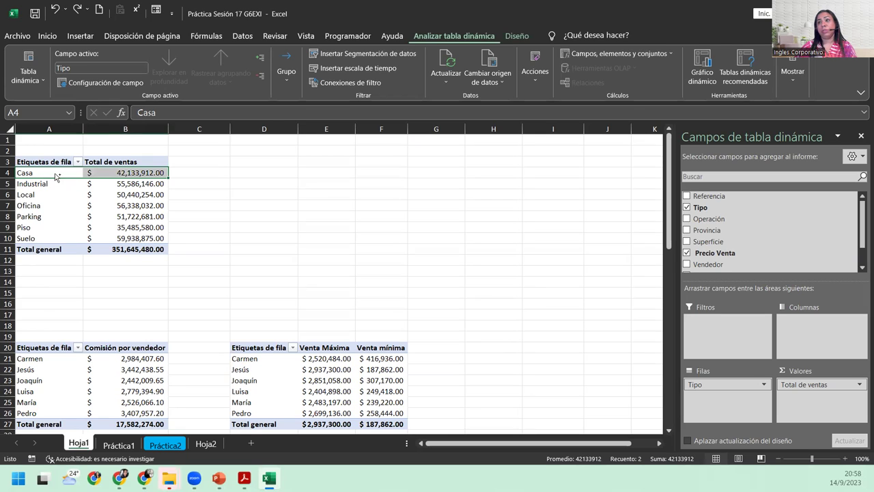
left_click(32, 195, "ctrl")
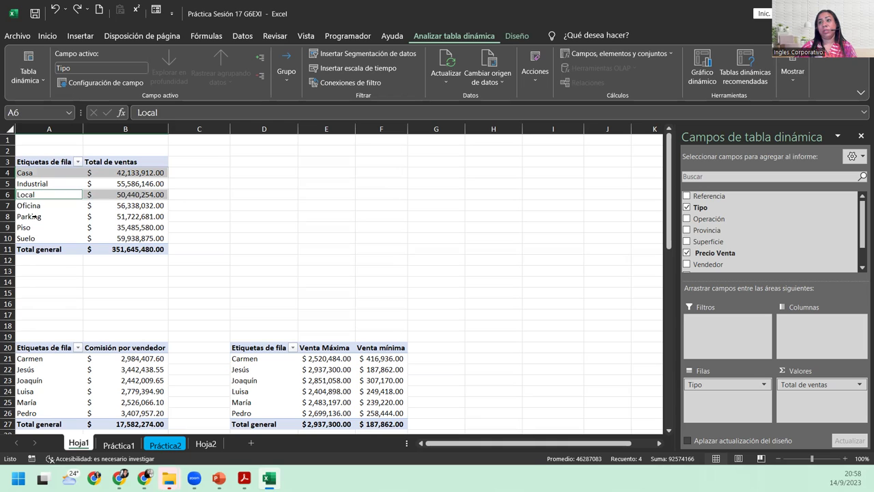
left_click(33, 216, "ctrl")
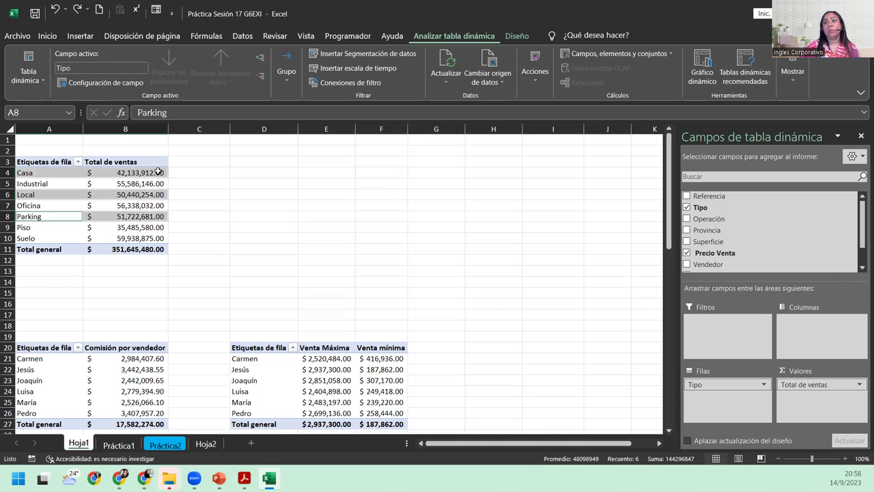
left_click(288, 83)
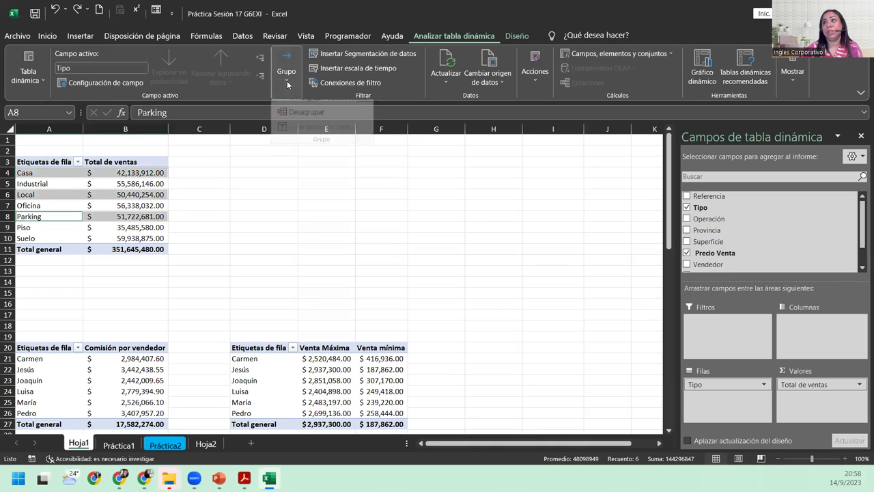
left_click(319, 109)
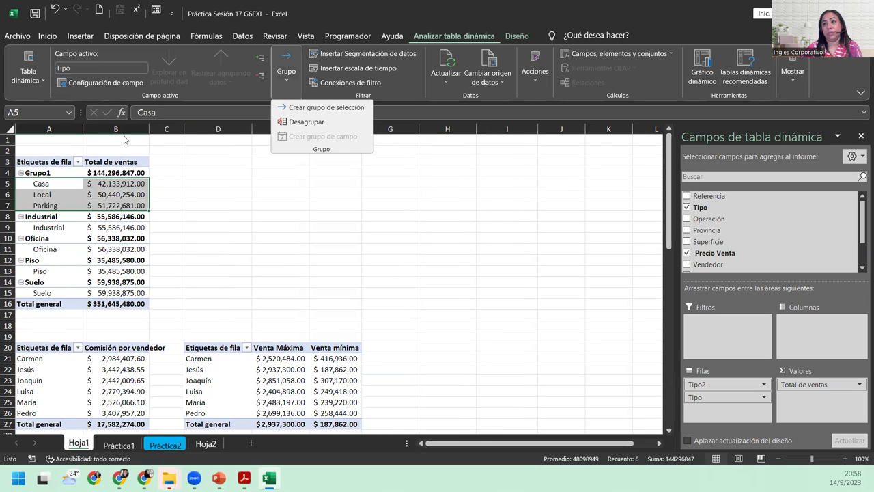
Group the Industrial and Piso rows into Grupo2.
left_click(21, 227)
left_click(25, 271, "ctrl")
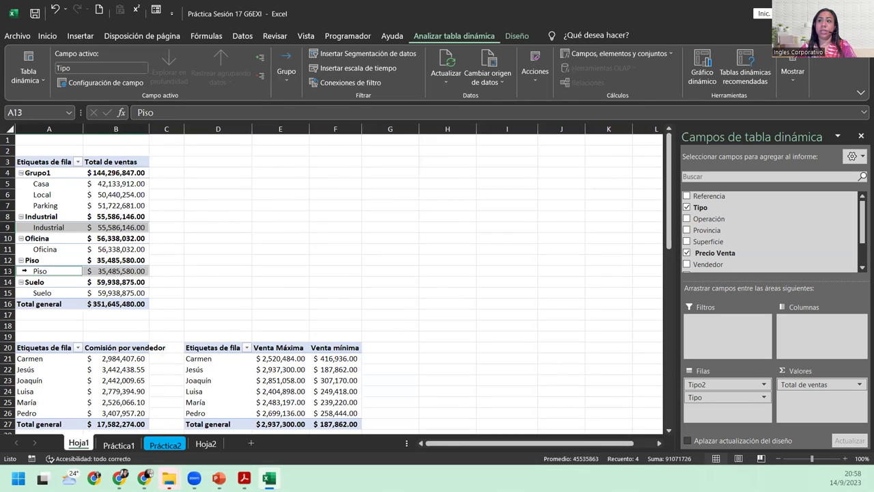
left_click(285, 81)
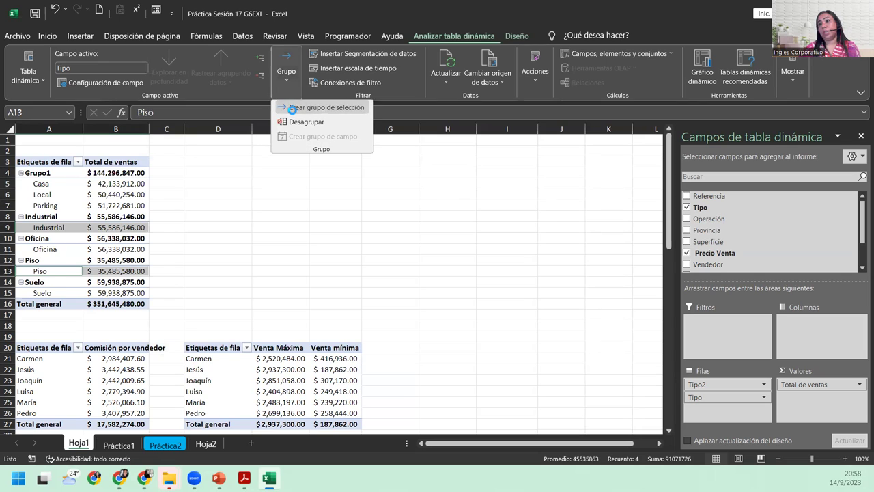
left_click(301, 107)
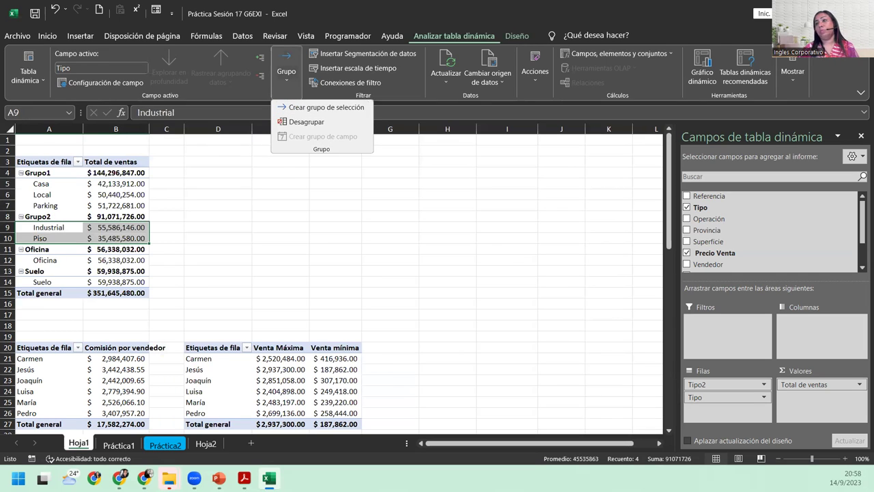
Group the Oficina and Suelo rows into Grupo3.
left_click(21, 258)
left_click(21, 279, "ctrl")
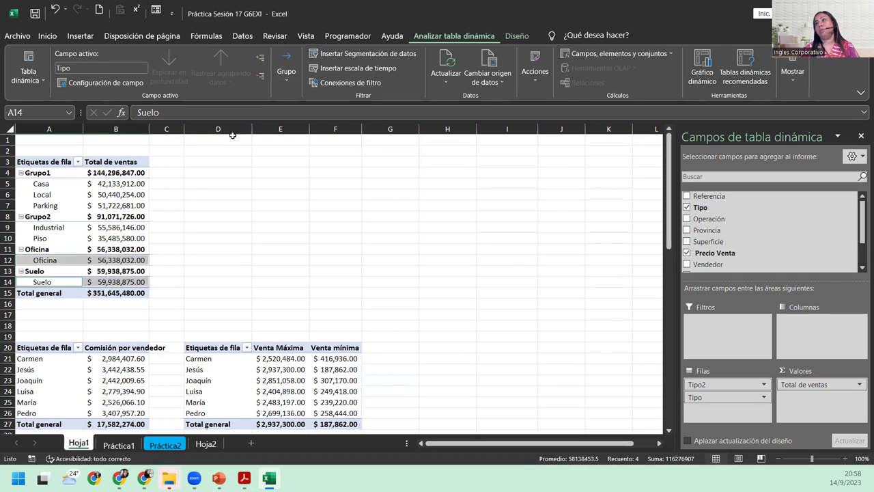
left_click(281, 94)
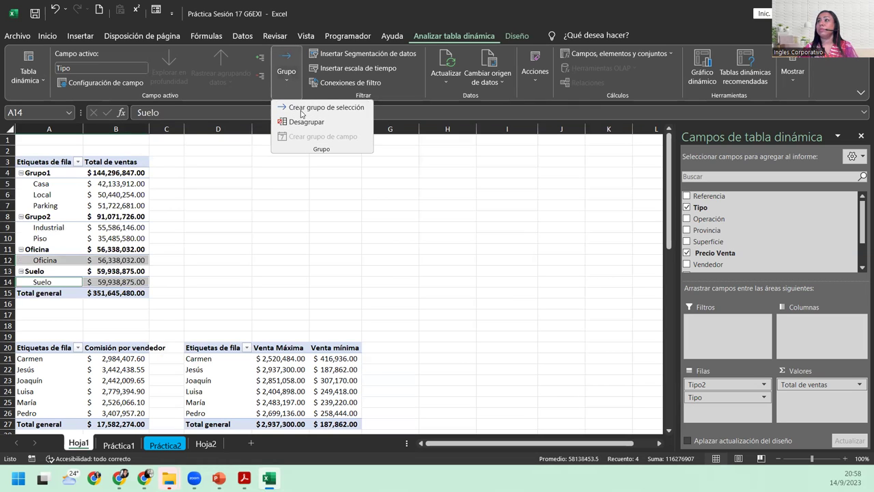
left_click(302, 109)
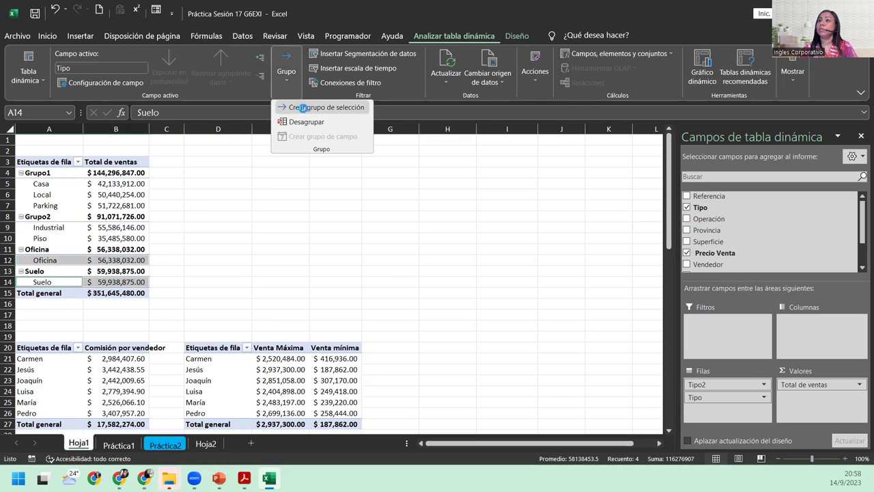
left_click(60, 172)
left_click(152, 112)
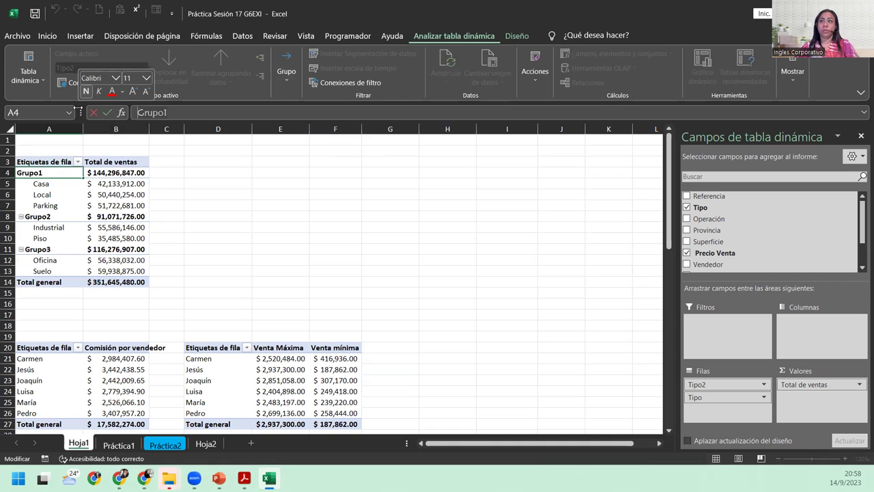
Rename Grupo1 to Zona A and Grupo2 to Zona B.
type("Zona A")
key("Return")
key("Down")
key("Down")
key("Down")
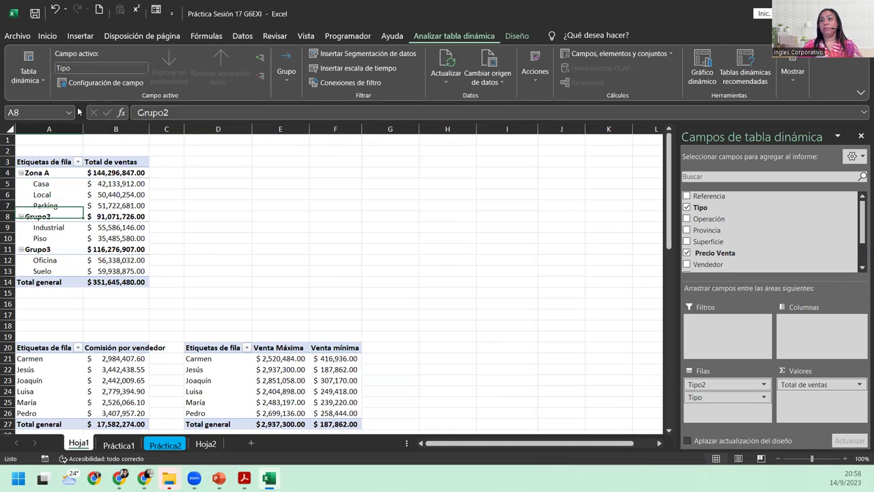
key("F2")
key("BackSpace")
key("BackSpace")
key("BackSpace")
key("BackSpace")
key("BackSpace")
key("BackSpace")
type("Zona A")
key("BackSpace")
key("BackSpace")
type("B")
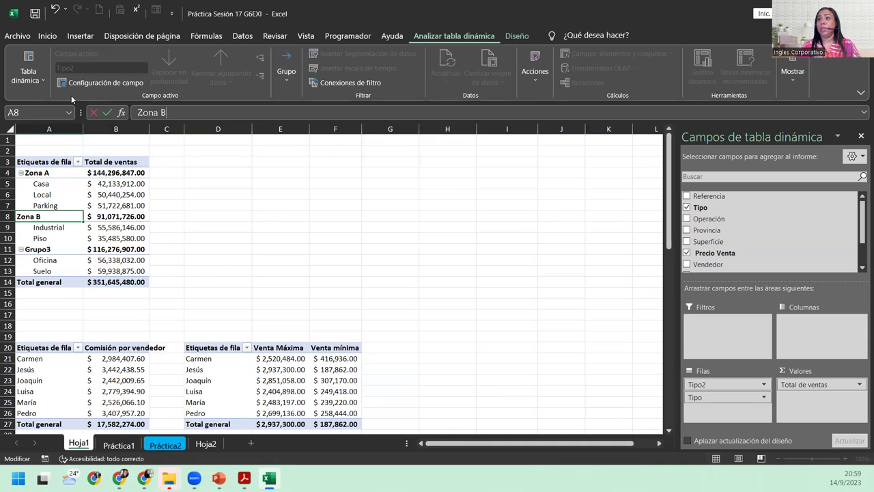
key("Return")
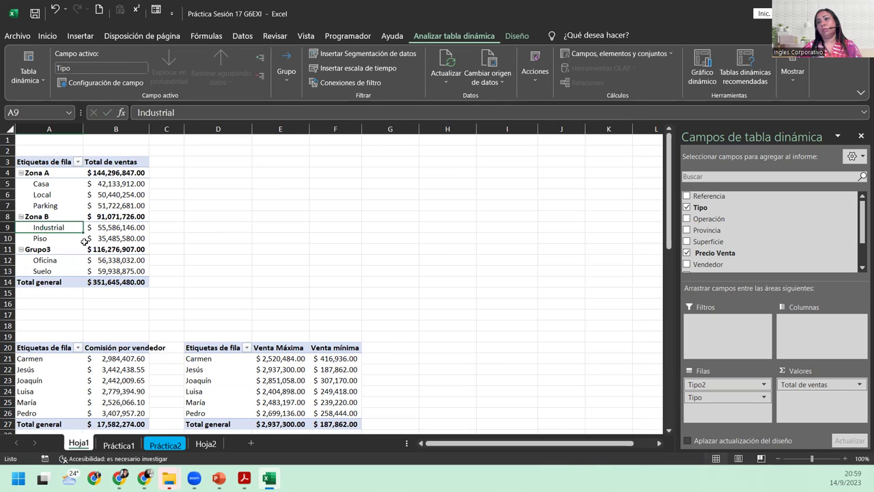
Rename Grupo3 to Zona C, correcting the typo.
left_click(46, 249)
left_click(158, 113)
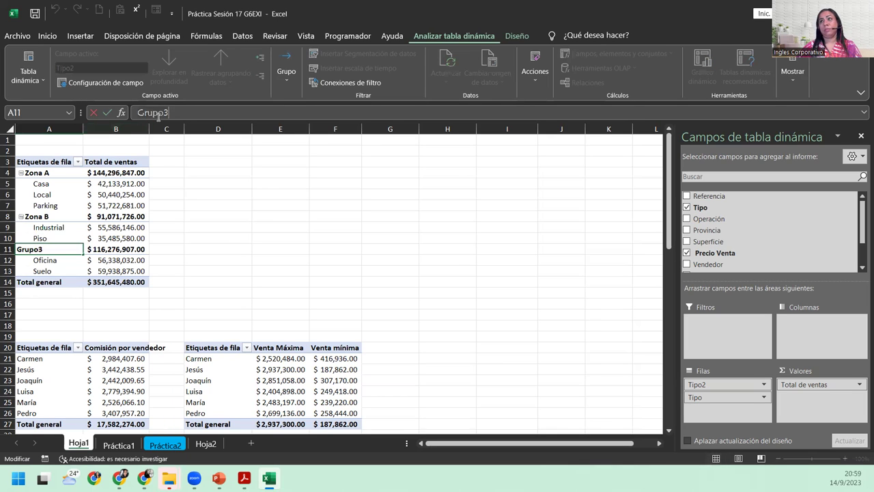
type("Zonq C")
key("BackSpace")
key("BackSpace")
key("BackSpace")
key("BackSpace")
key("BackSpace")
key("BackSpace")
key("BackSpace")
key("BackSpace")
key("BackSpace")
type("Zona C")
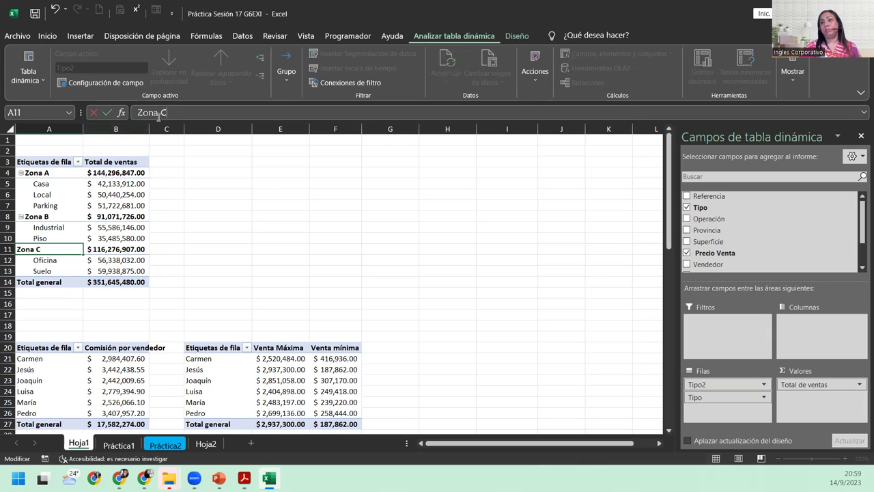
key("Return")
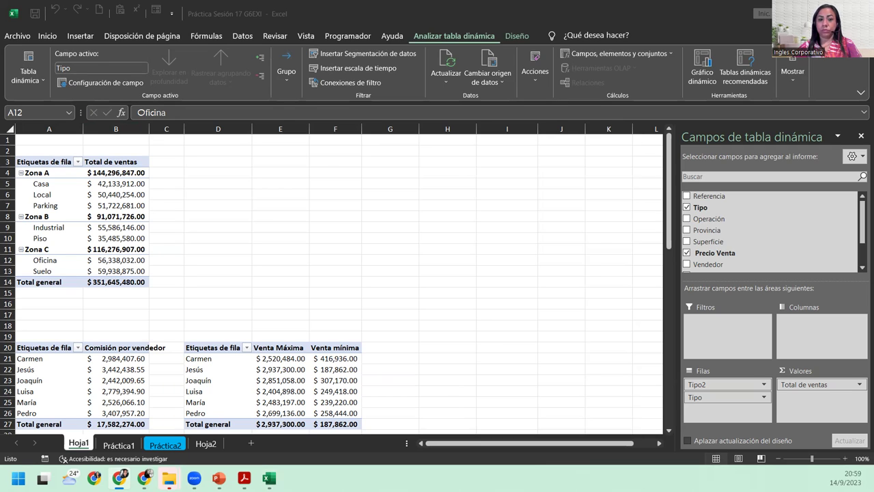
left_click(60, 226)
left_click(60, 227)
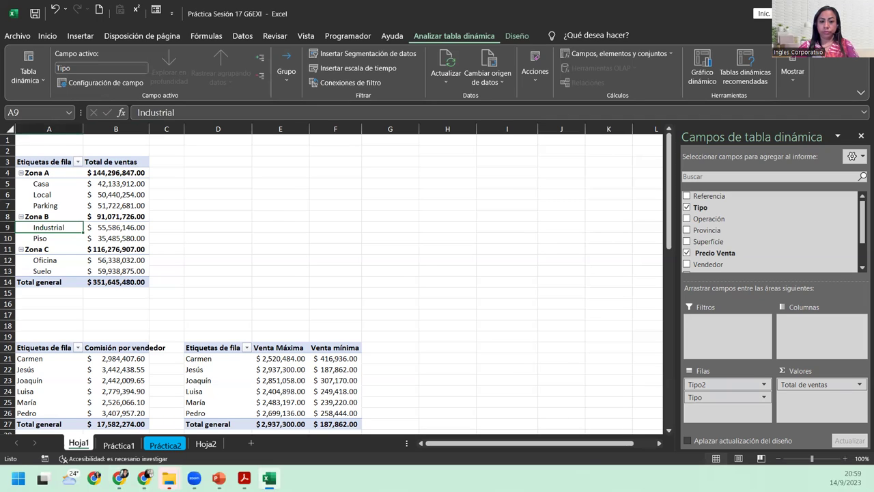
key("alt+Tab")
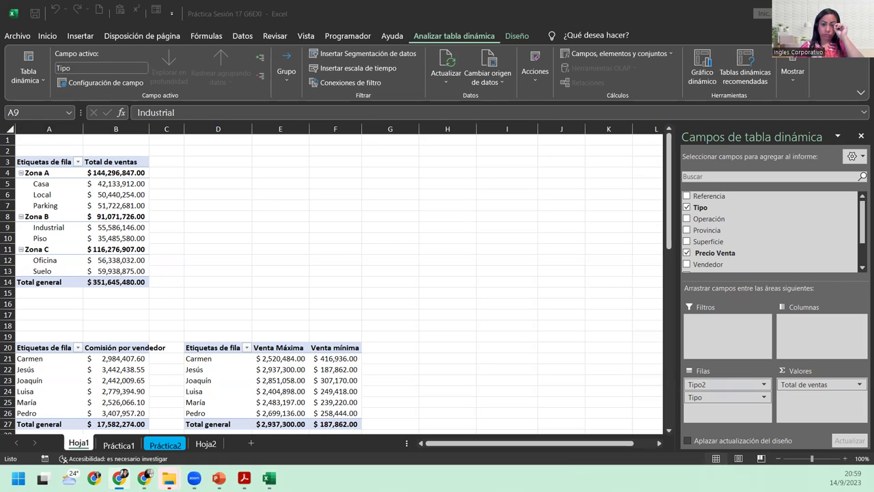
left_click(62, 198)
left_click(54, 209)
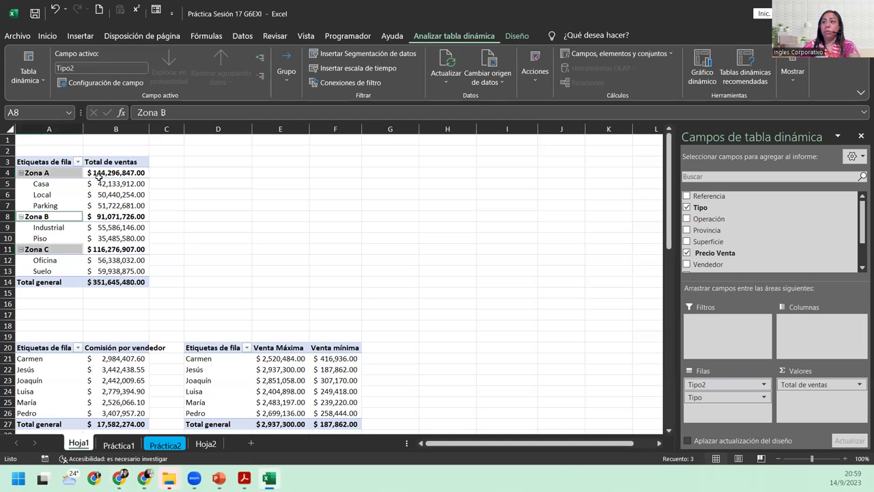
left_click(99, 179)
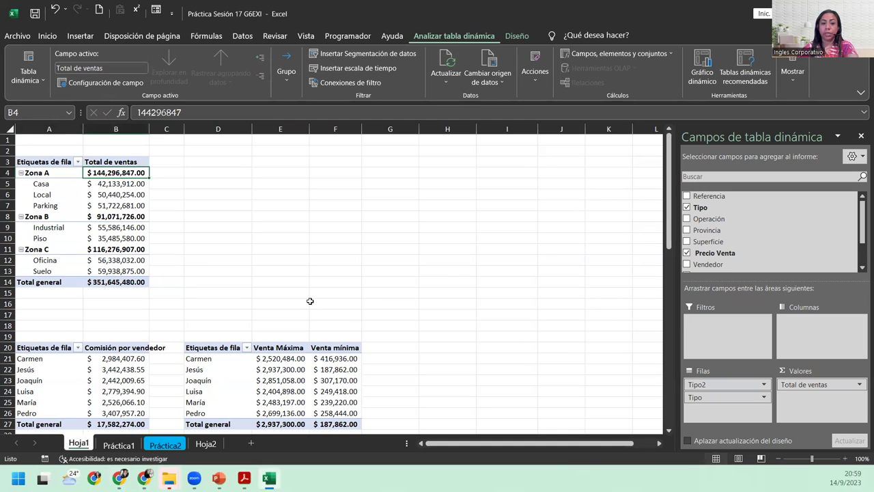
left_click(189, 164)
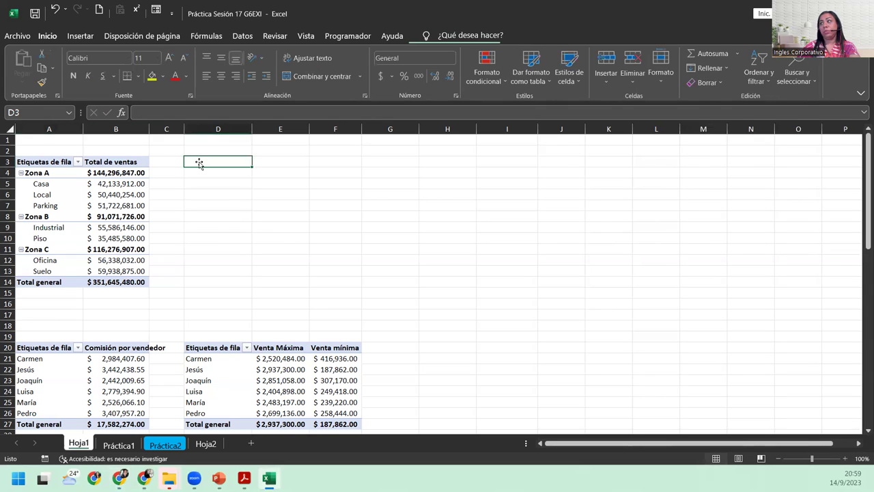
Enter the person's full name in cell D3.
type("Maura Del CID")
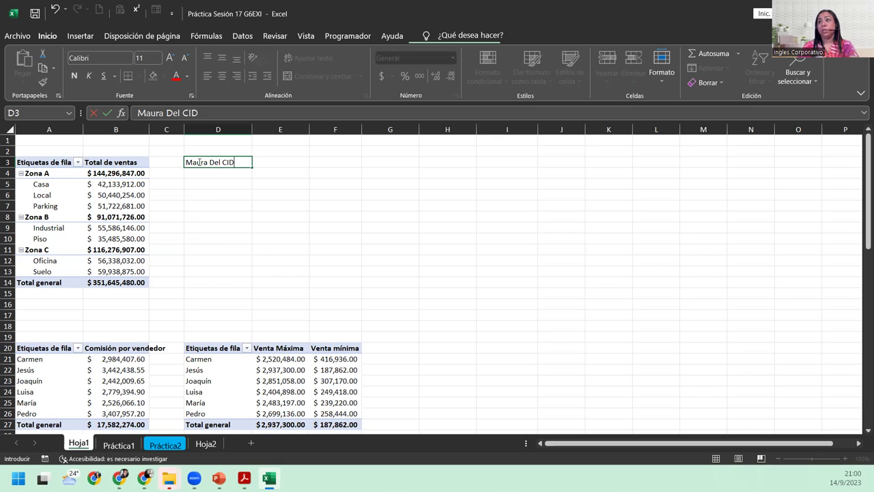
key("Return")
Correct the capitalisation at the end of the surname in D3.
left_click(199, 162)
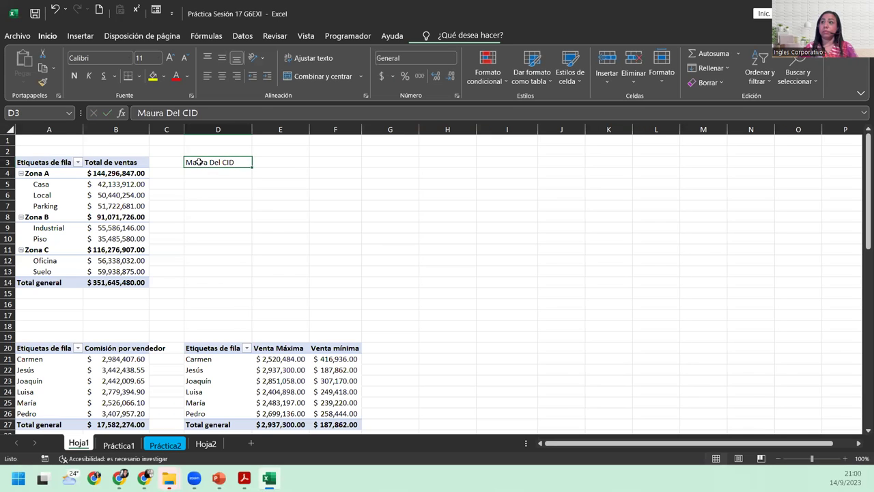
double_click(198, 162)
left_click_drag(236, 162, 228, 163)
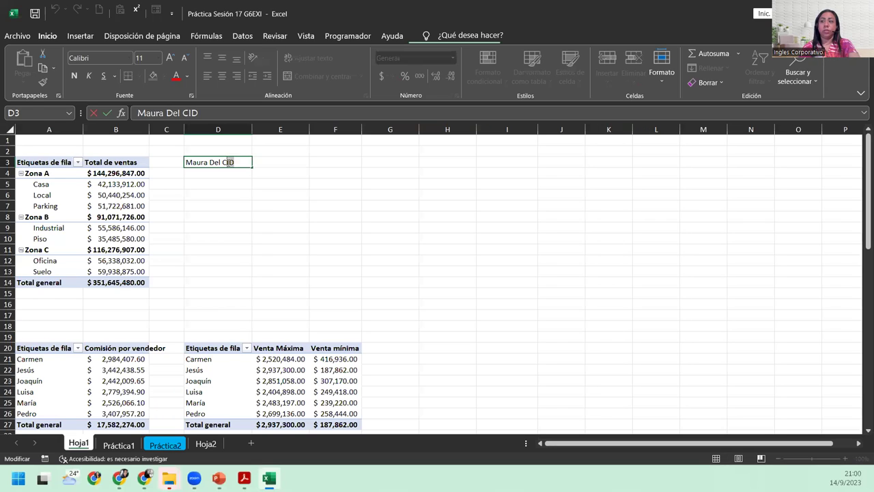
key("Return")
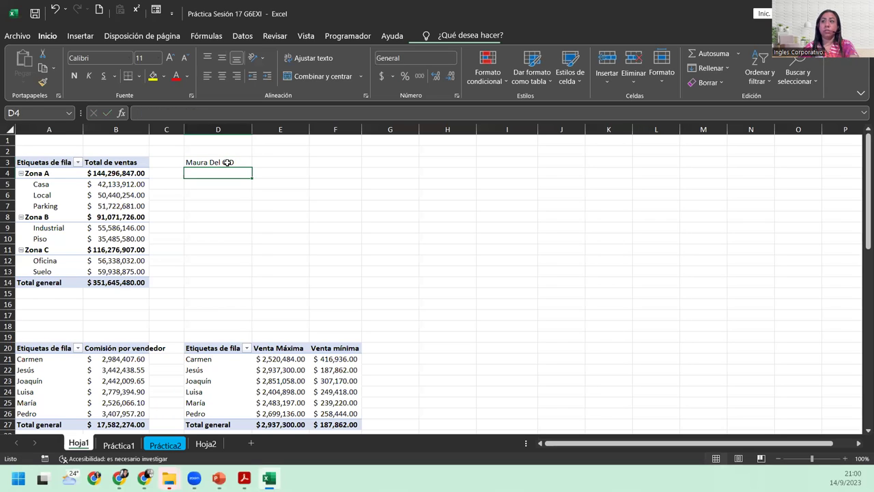
double_click(227, 162)
left_click_drag(228, 162, 258, 162)
type("id")
key("Return")
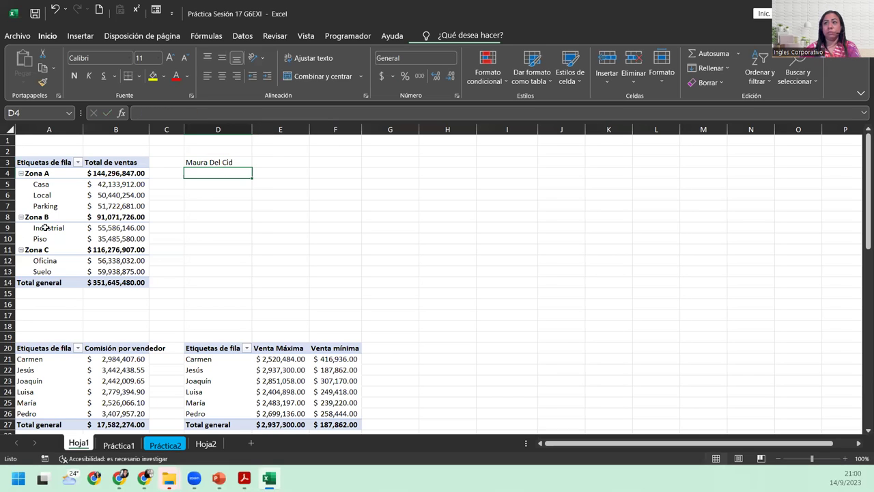
Select the Casa pivot item, then advance to the Cierre y conclusiones slide.
left_click(29, 184)
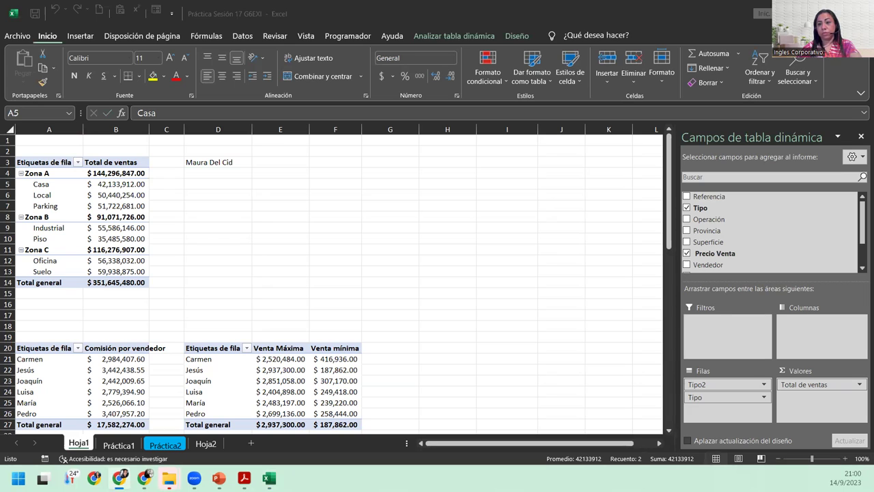
left_click(167, 186)
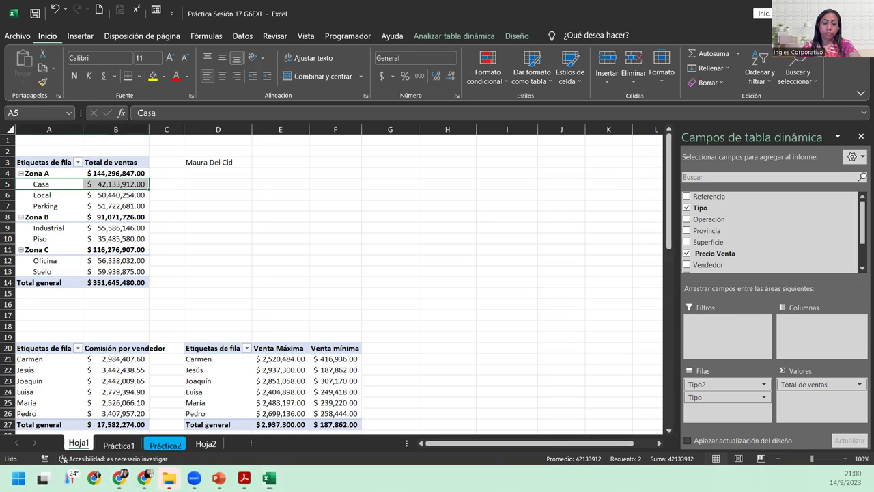
key("Right")
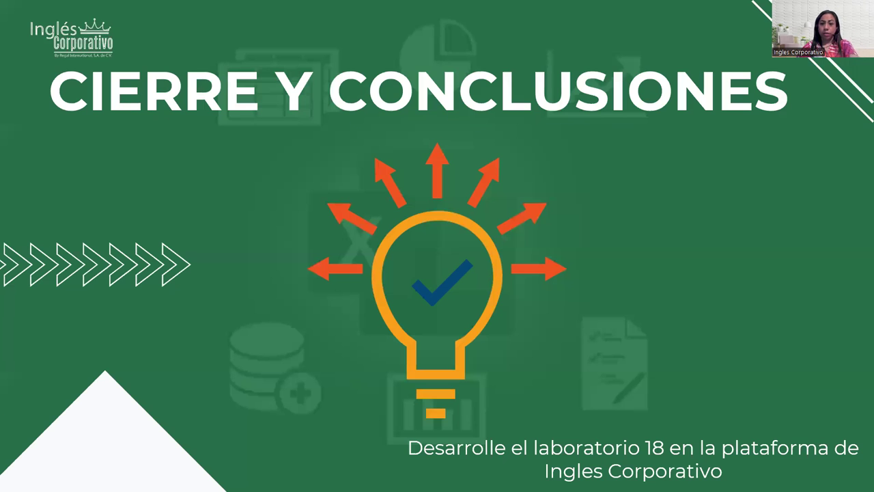